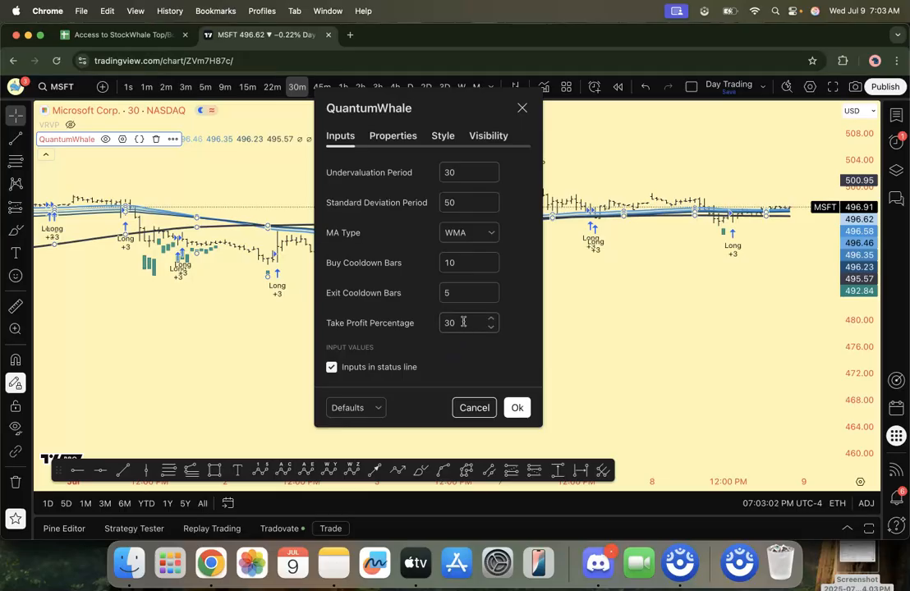
Step: Set the QuantumWhale take profit percentage to 20 and show its Strategy Tester report with the available backtest date ranges
click(459, 324)
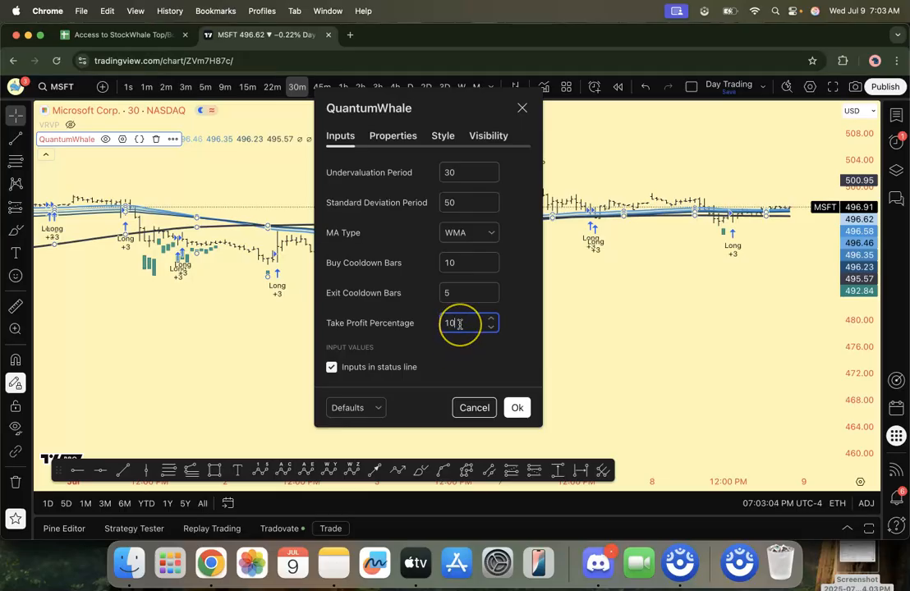
click(462, 352)
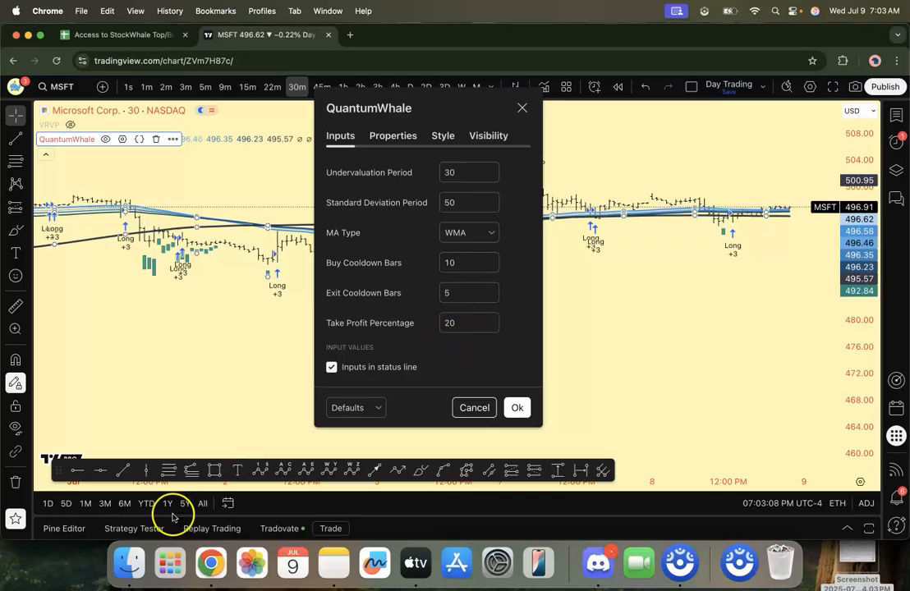
click(129, 529)
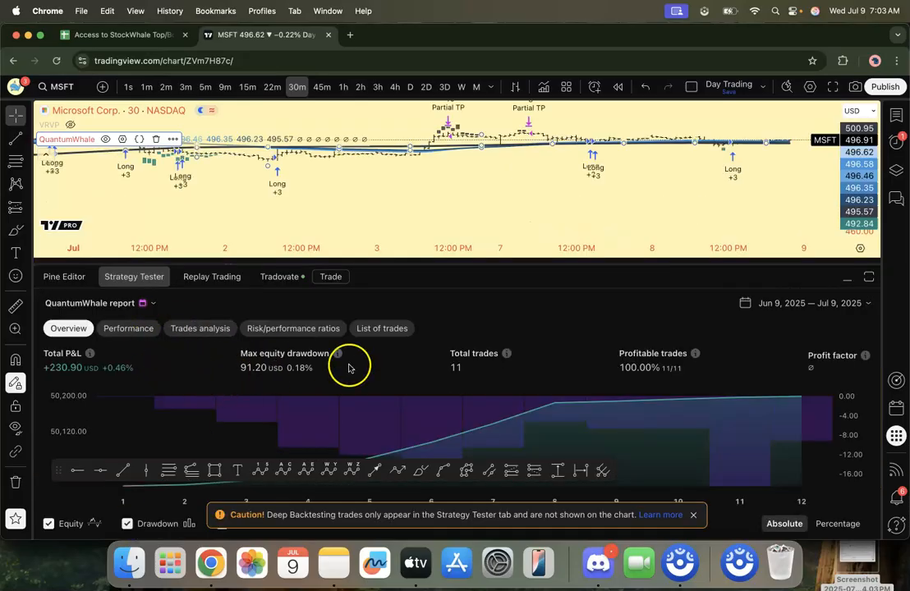
click(837, 300)
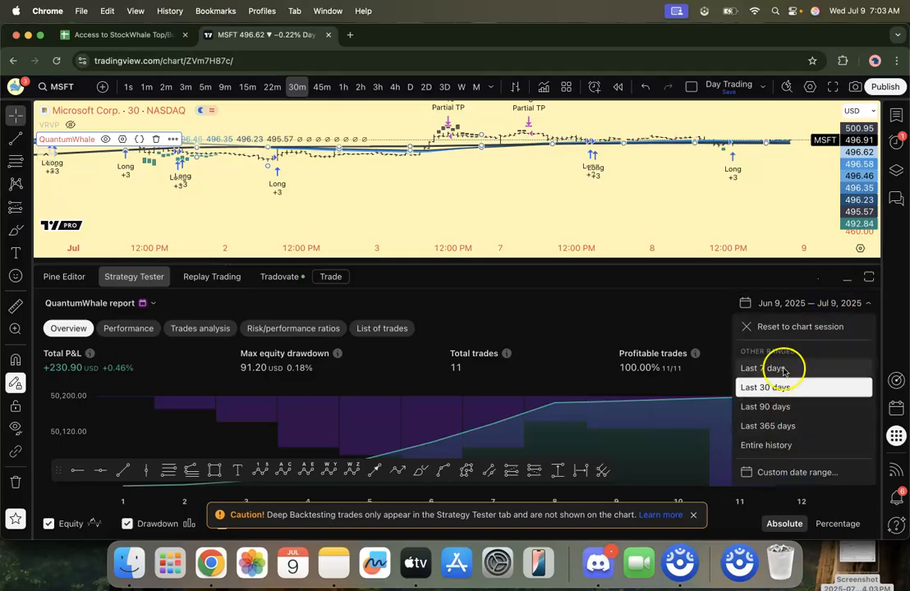
click(633, 316)
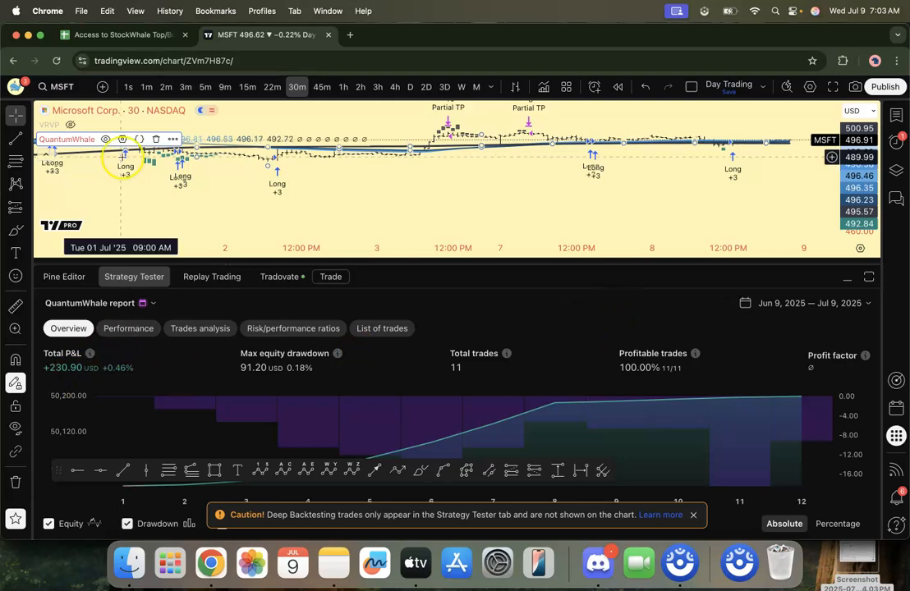
Step: Set the QuantumWhale take profit percentage to 10 and update the outdated strategy report
click(119, 141)
double_click(480, 375)
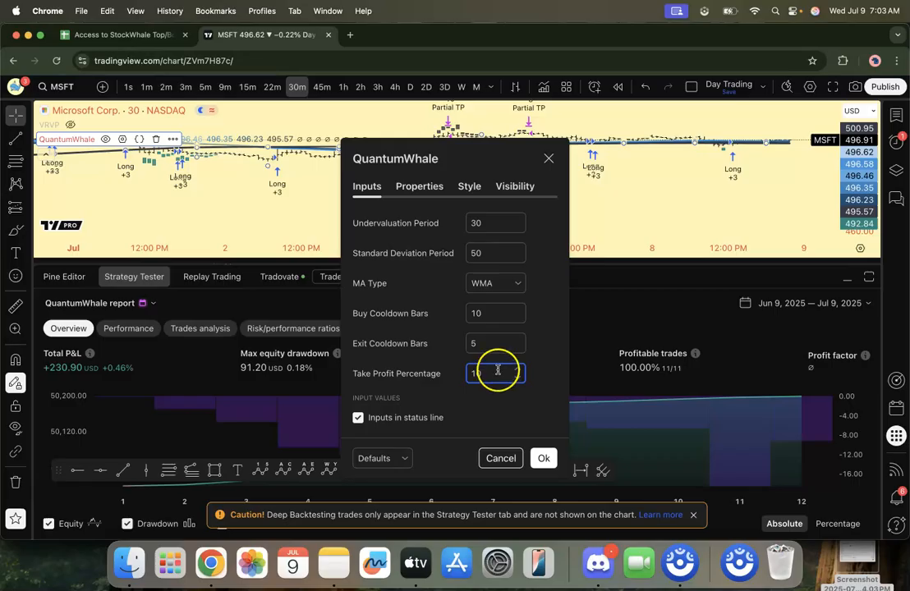
click(540, 342)
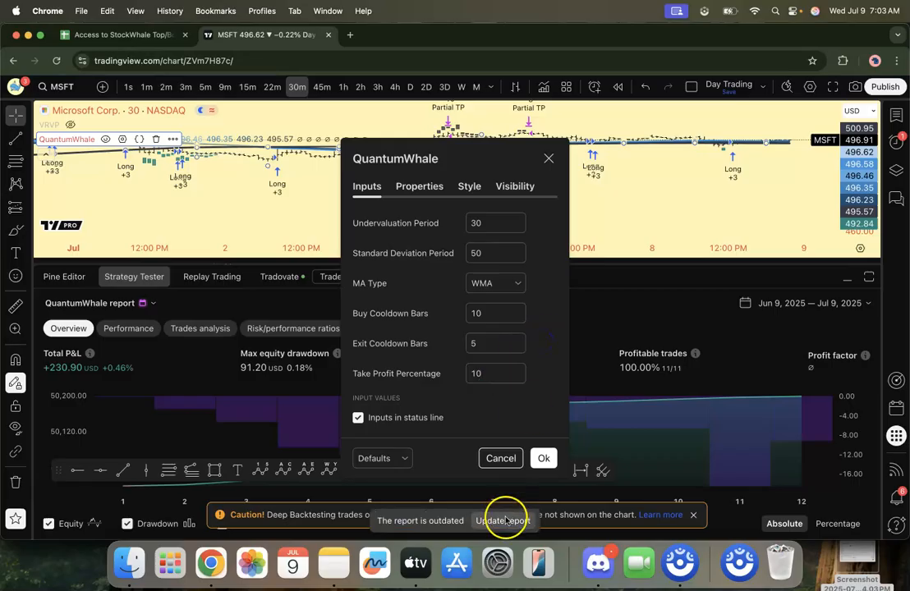
click(505, 520)
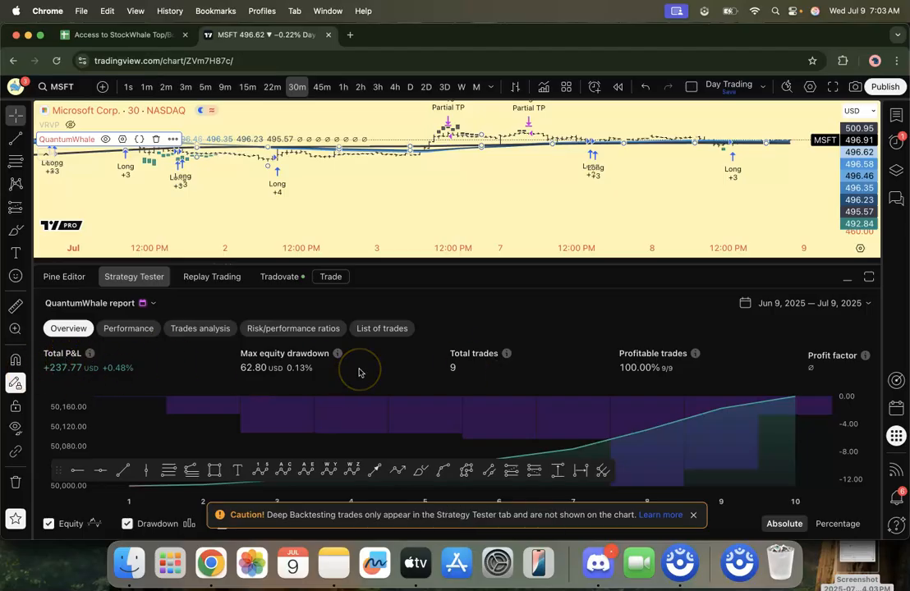
Step: Review the report's risk/performance ratios with the floating drawing toolbar moved clear of the table, and return to the overview
click(259, 328)
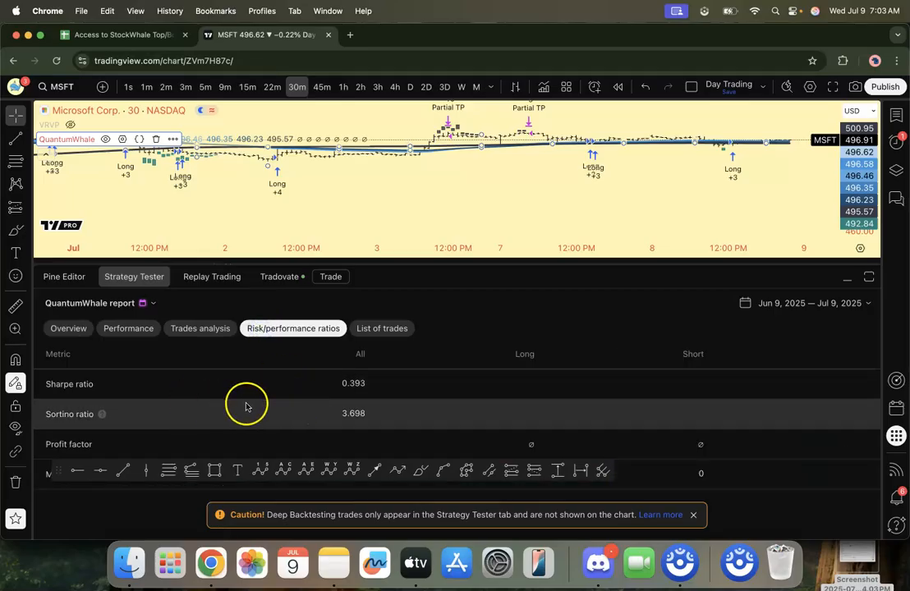
mouse_move(77, 476)
mouse_down()
mouse_move(56, 522)
mouse_move(138, 565)
mouse_up()
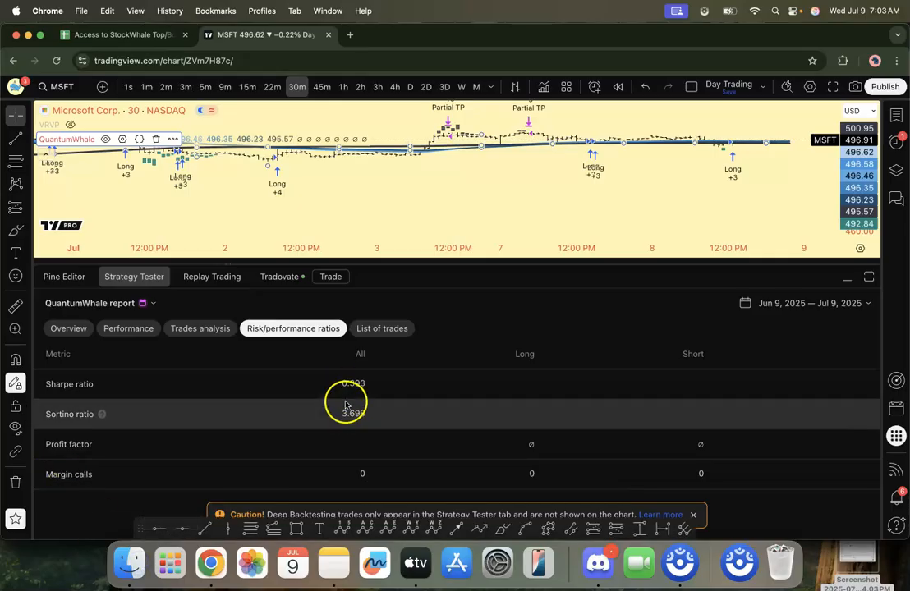
click(68, 328)
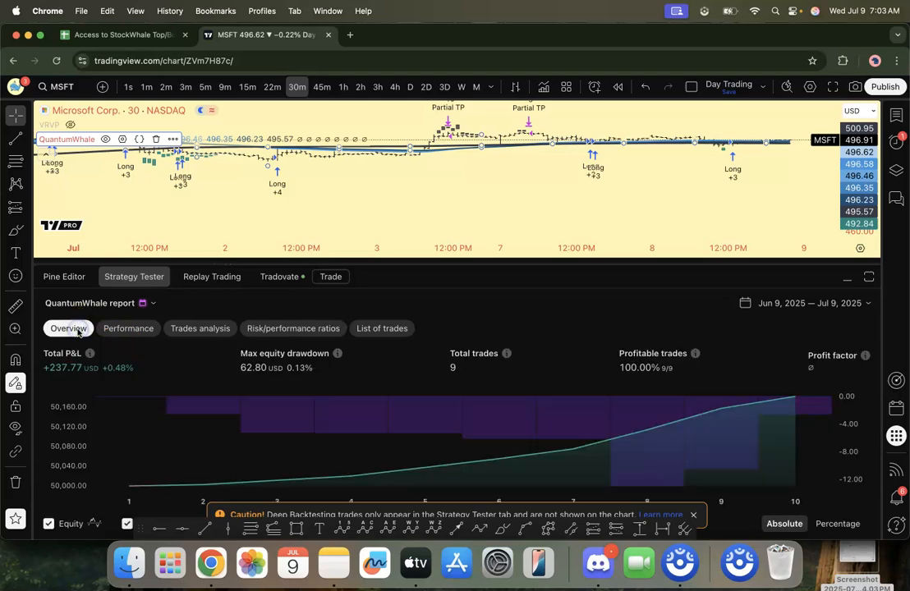
Step: Apply a custom backtesting date range from 2020-06-09 to 2025-07-09 to the QuantumWhale report
click(823, 306)
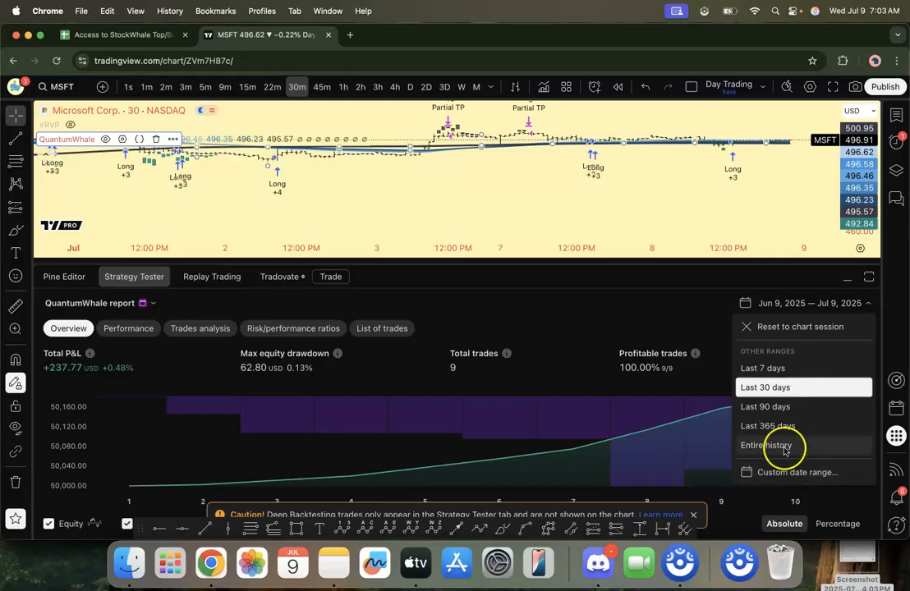
click(779, 472)
double_click(390, 183)
text(2020-06-09)
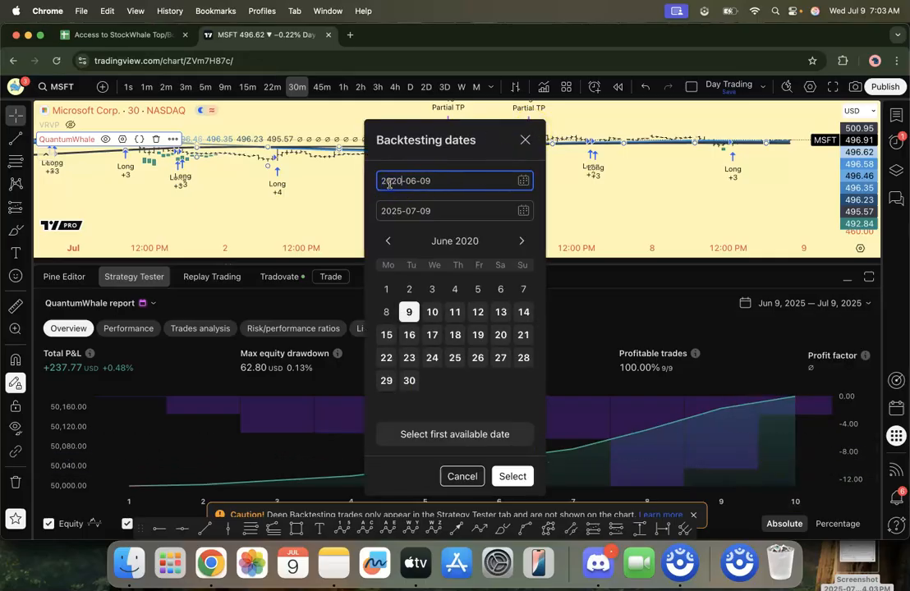
click(509, 476)
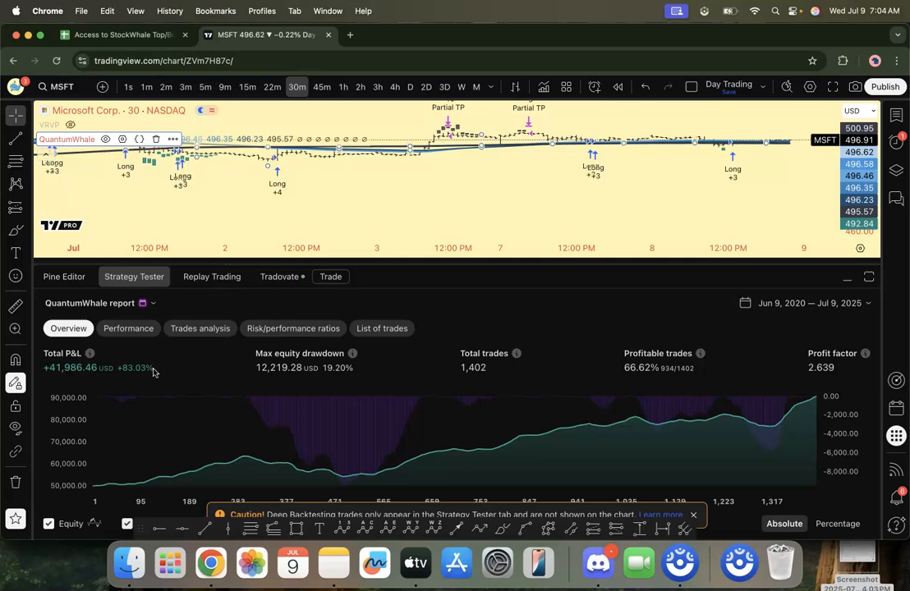
Step: Set the initial capital in the QuantumWhale strategy properties to 100000 and apply it
click(122, 139)
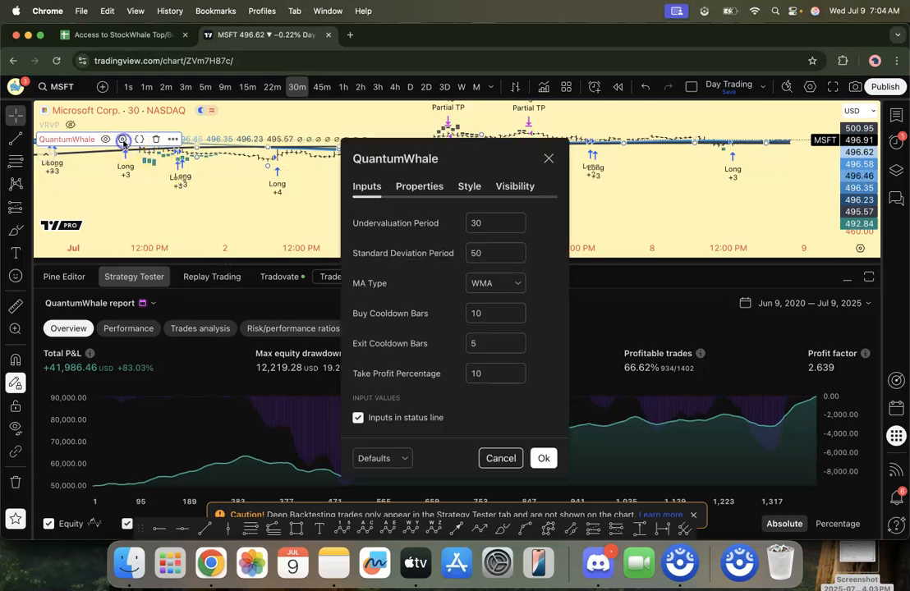
click(421, 187)
click(481, 174)
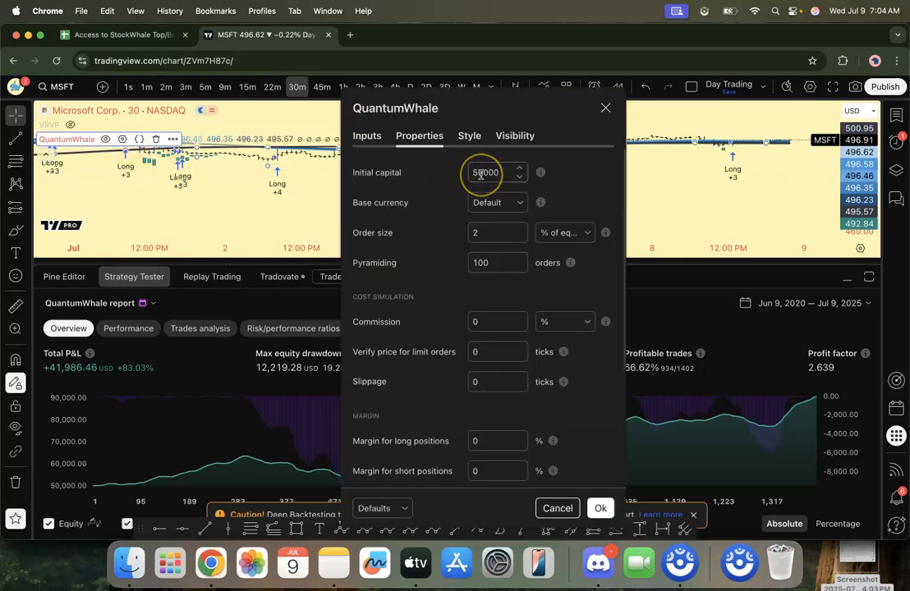
click(490, 232)
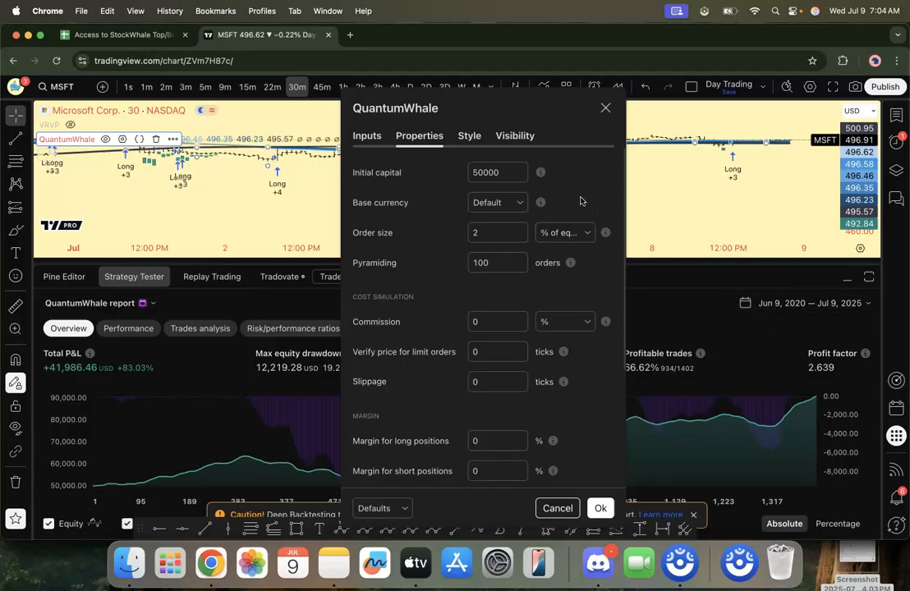
click(496, 232)
click(482, 173)
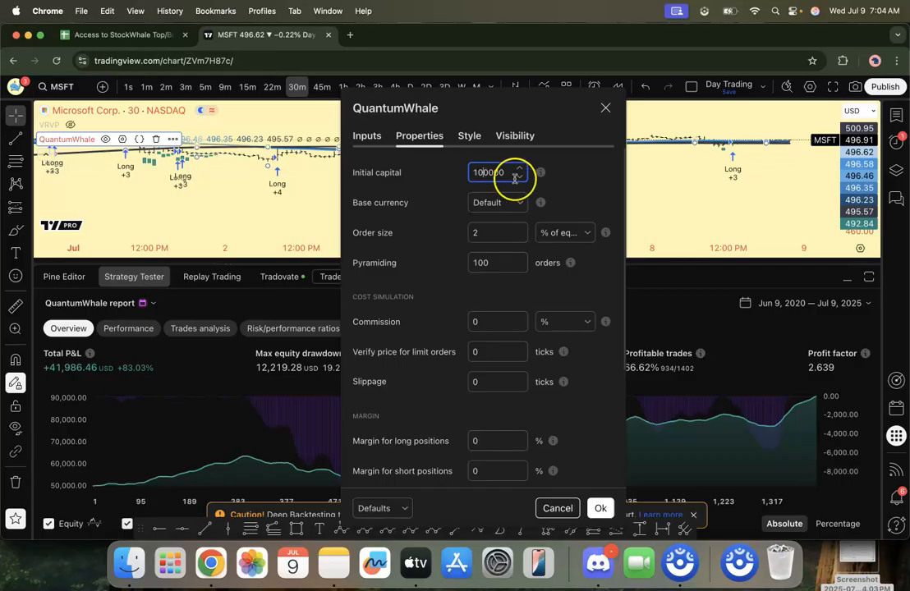
click(599, 508)
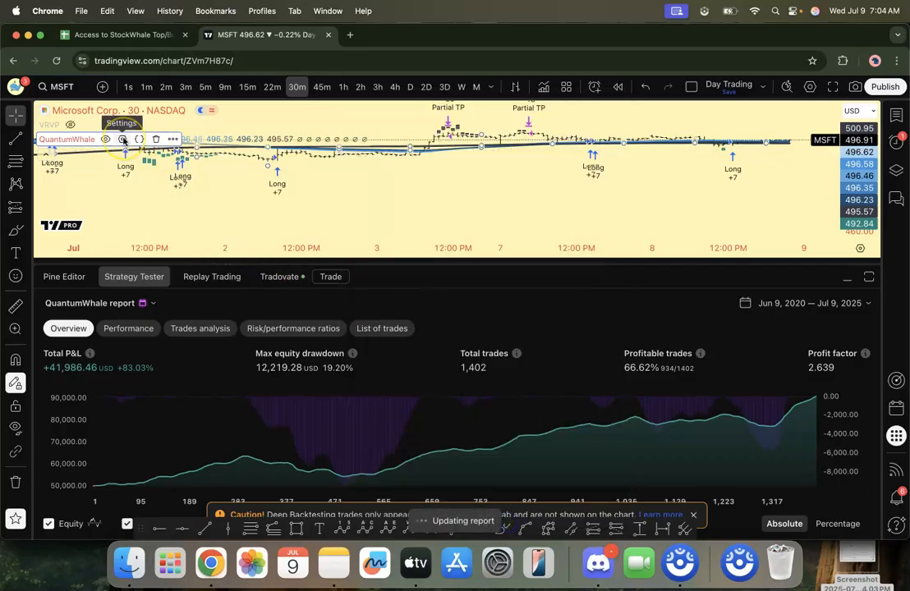
Step: Compare the strategy's initial capital and other properties with the backtest's total profit and date range, then close the strategy settings
click(123, 139)
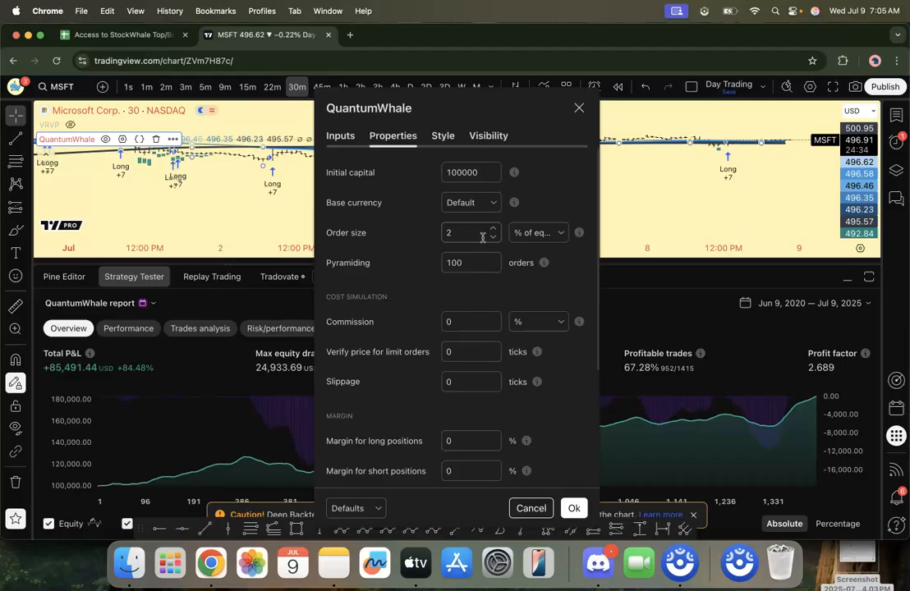
click(113, 374)
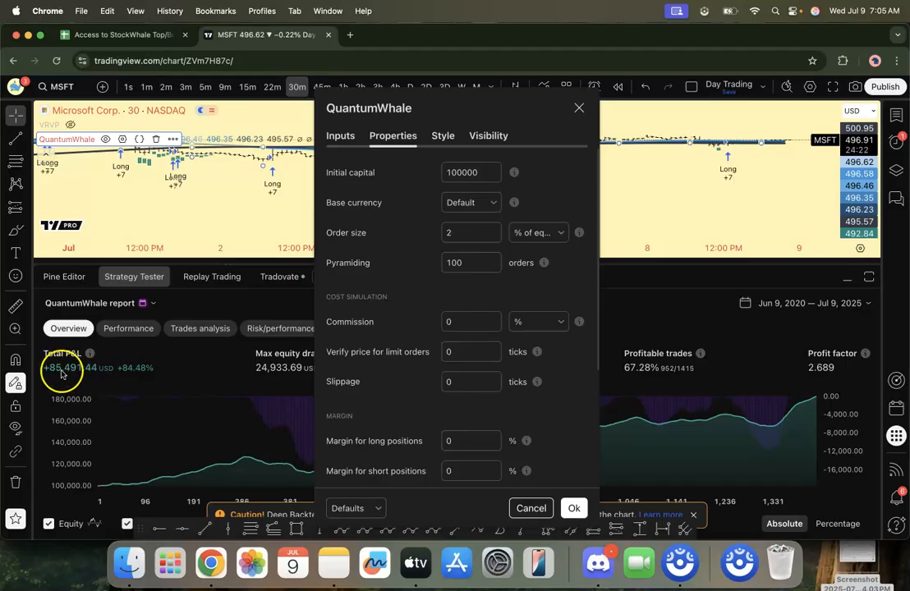
drag(79, 394, 120, 385)
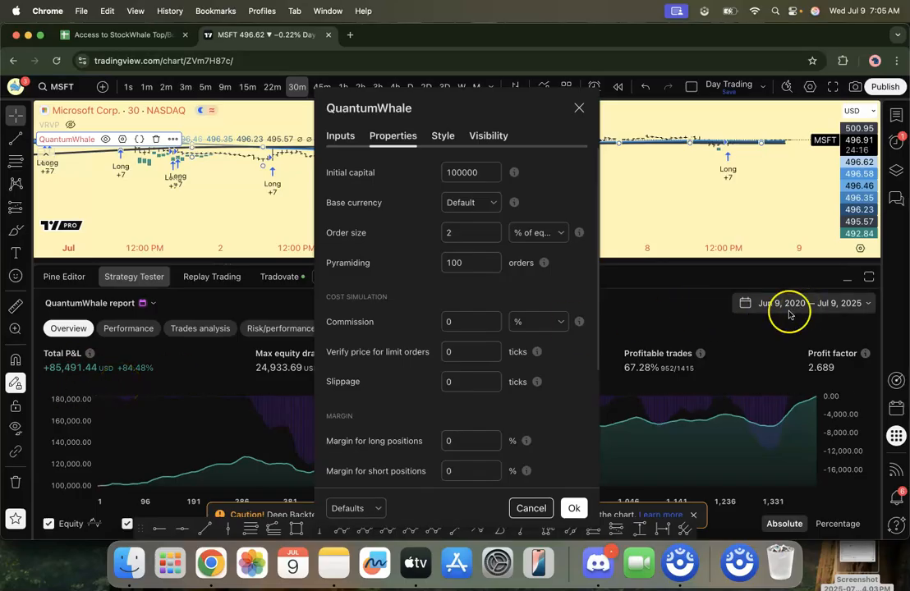
double_click(462, 175)
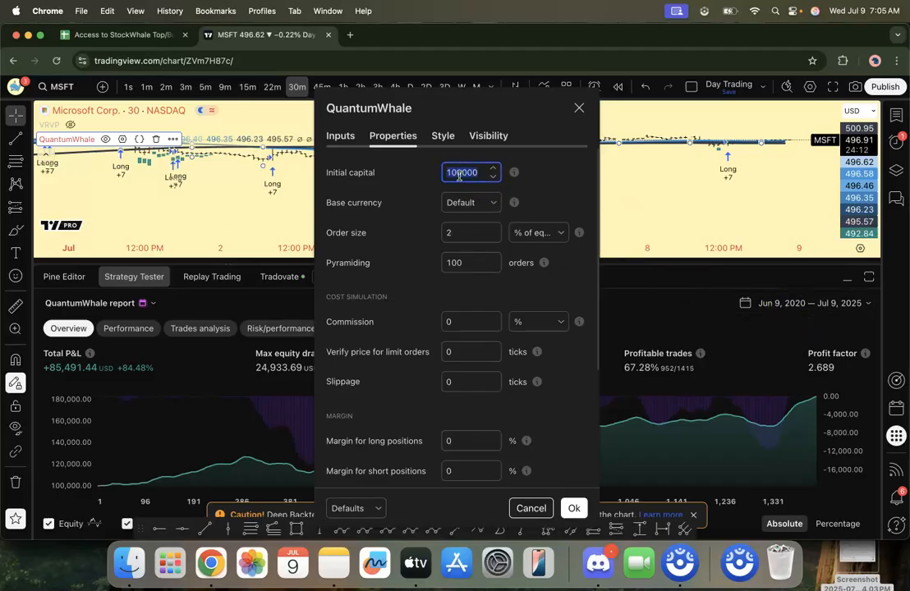
click(550, 190)
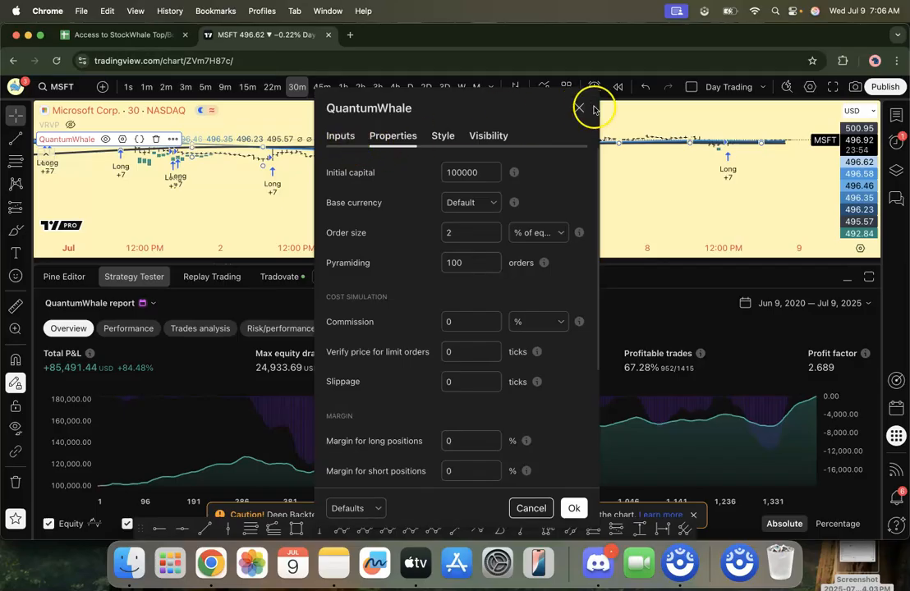
click(580, 107)
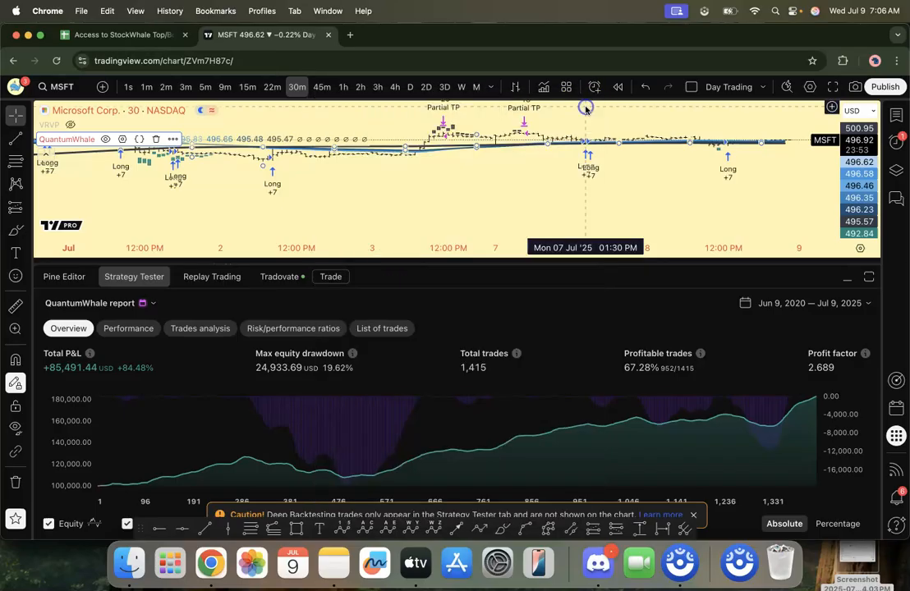
Step: Collapse the strategy report to show the alerts list, and start a new alert on the Stocks for IBKR watchlist
click(846, 280)
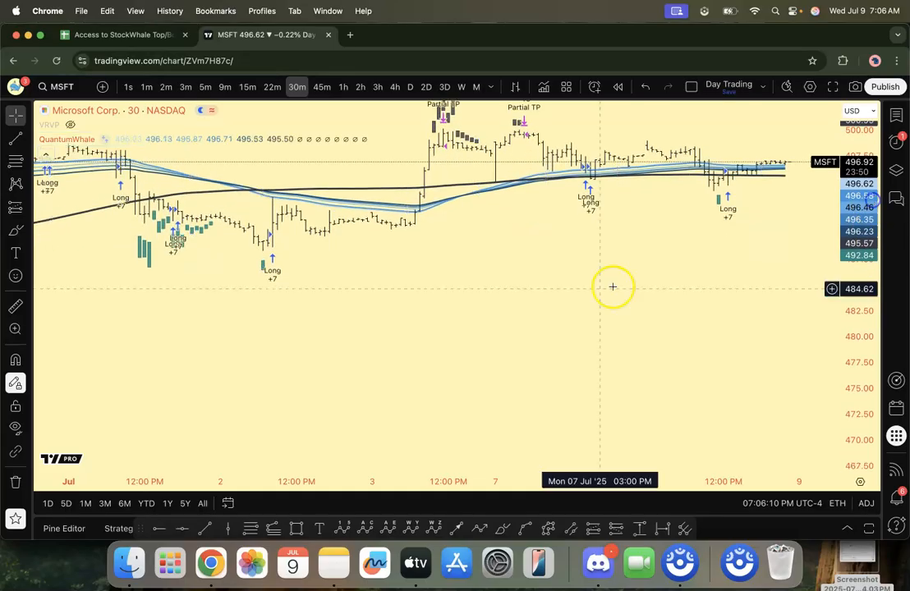
click(896, 141)
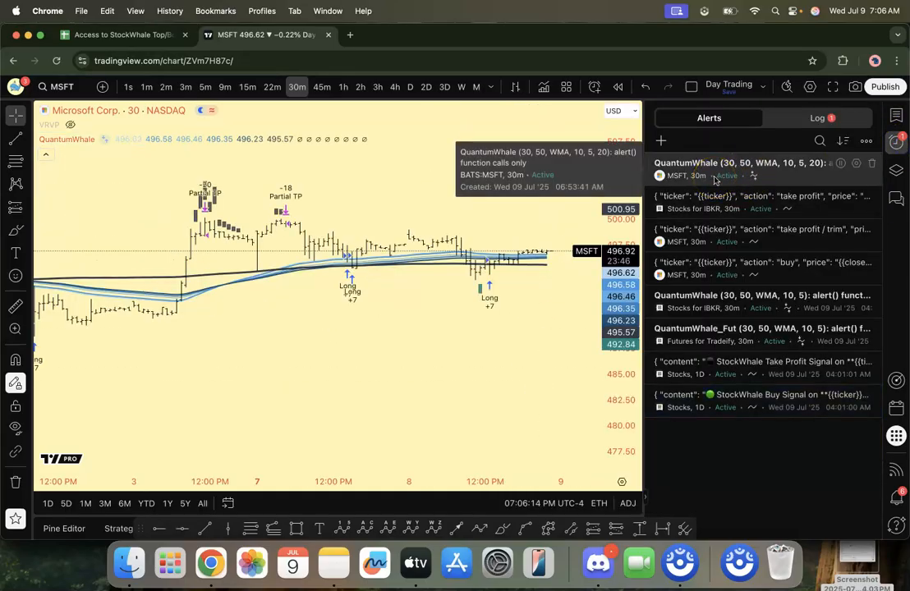
click(593, 87)
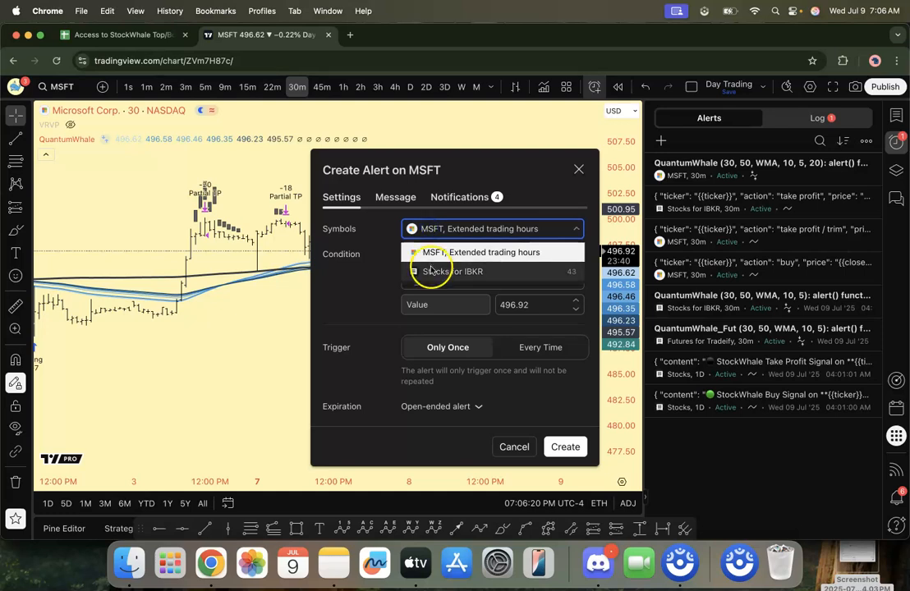
click(429, 272)
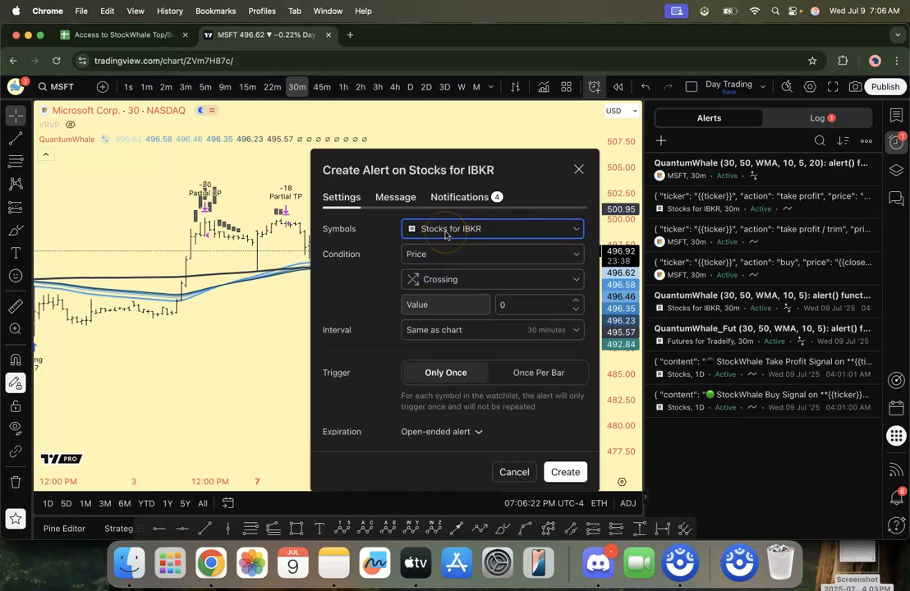
Step: Set the alert condition to QuantumWhale (30, 50, WMA, 10, 5, 10) with alert() function calls only, at a 30-minute interval
click(433, 255)
click(432, 297)
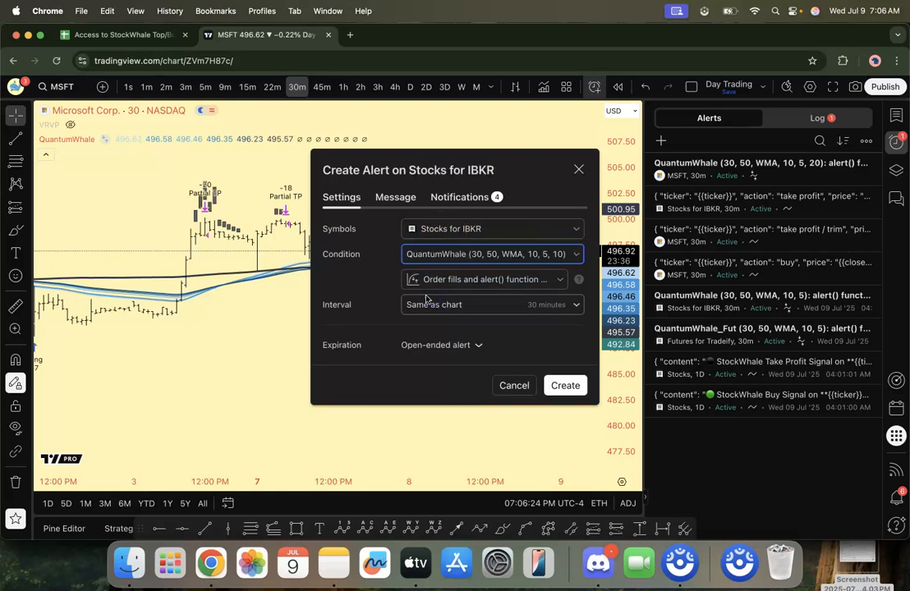
click(431, 279)
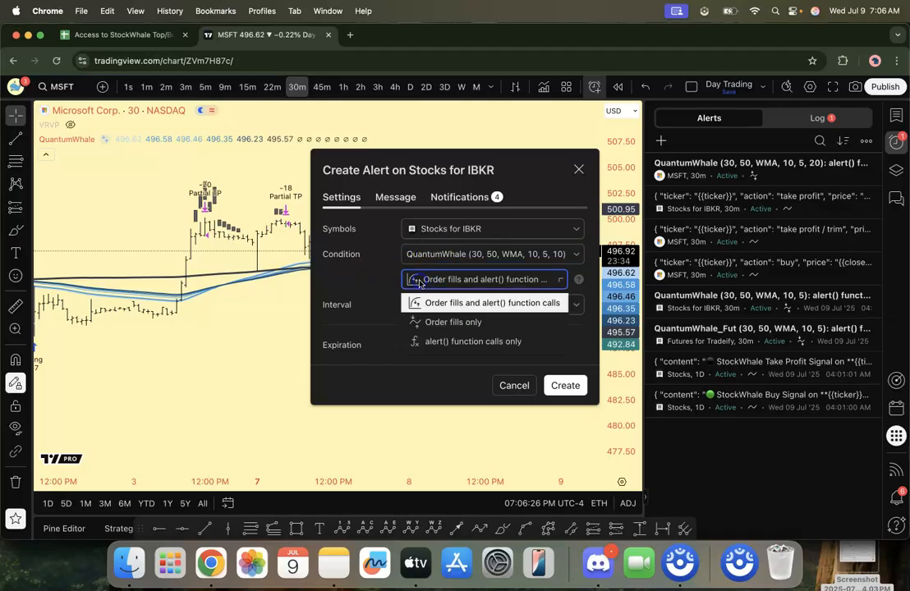
click(450, 343)
click(451, 308)
scroll(455, 414, down, 2)
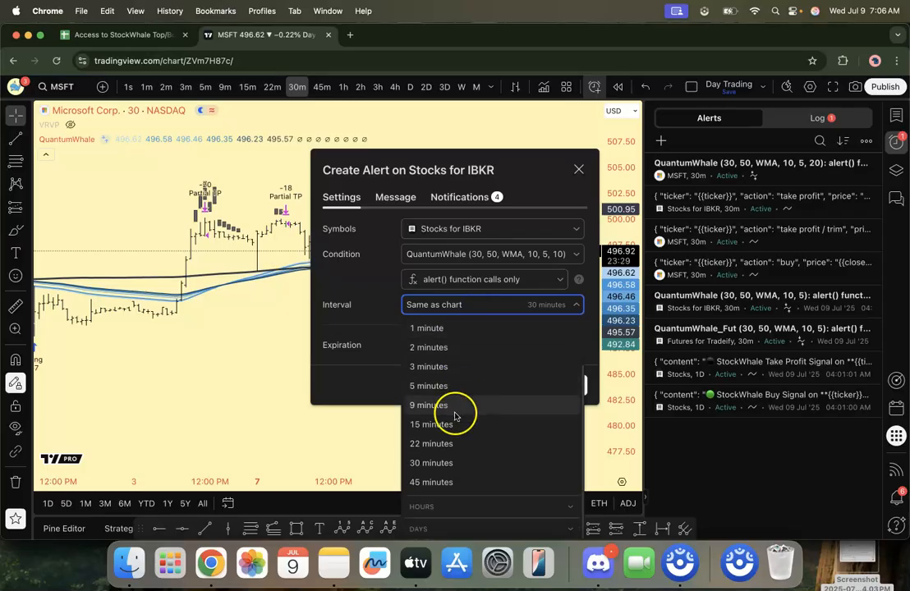
click(449, 462)
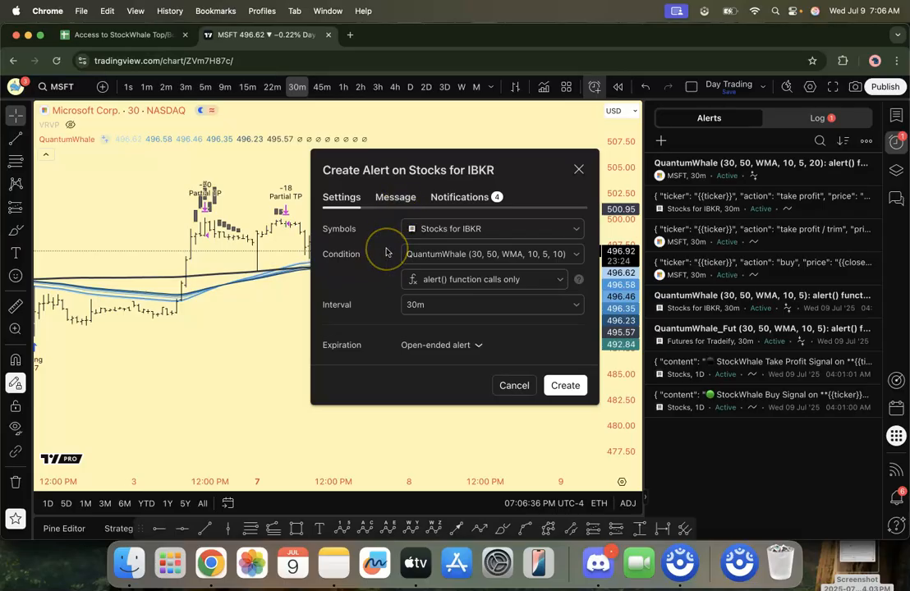
Step: Check the alert's message and its notifications, including the TradersPost webhook URL, and create the alert
click(396, 203)
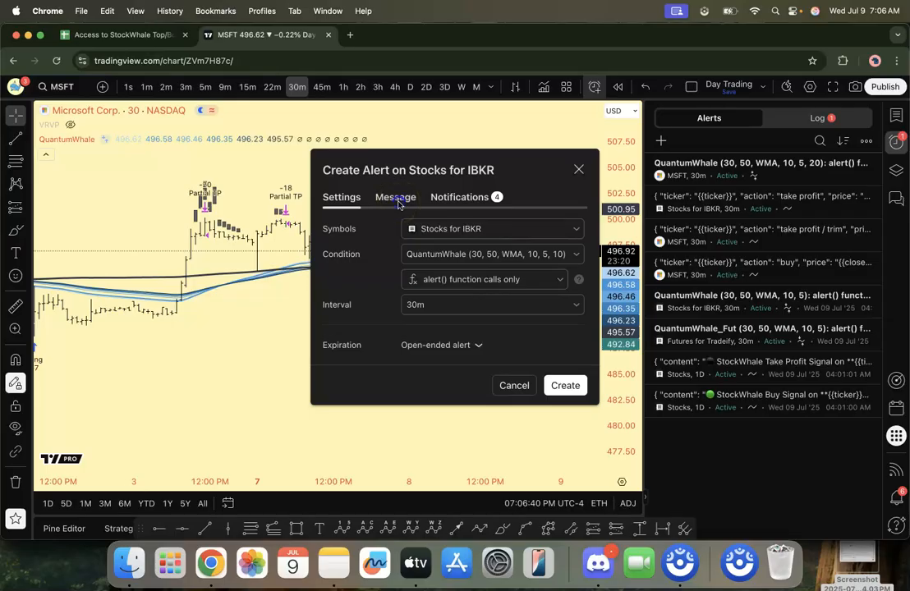
click(454, 200)
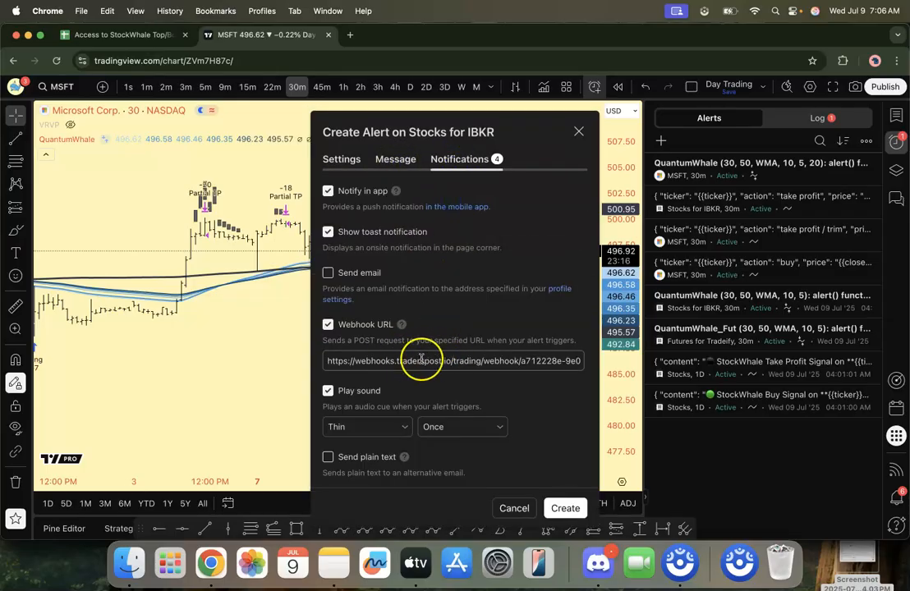
click(558, 507)
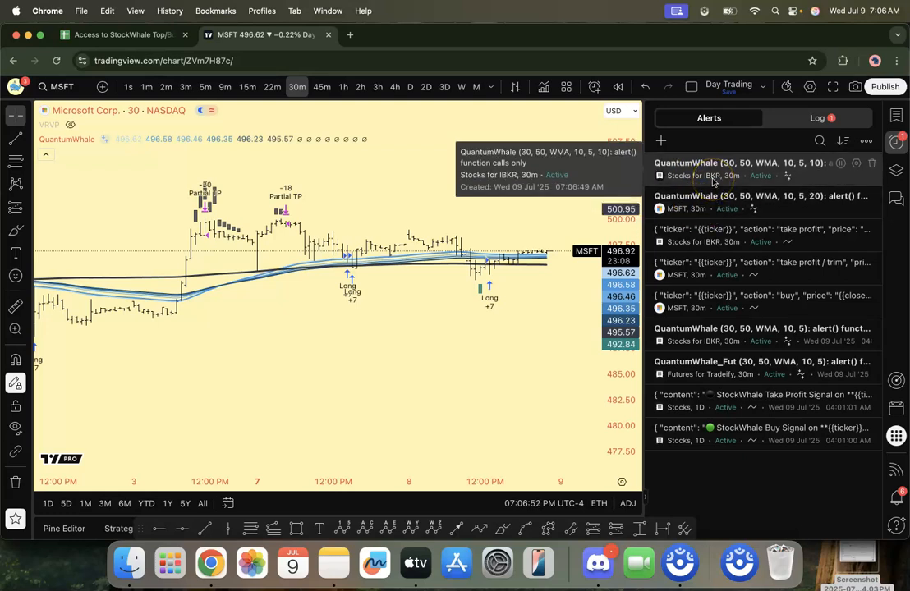
Step: Open the new Stocks for IBKR alert for editing, and inspect the Stocks for IBKR watchlist and its display options
click(855, 165)
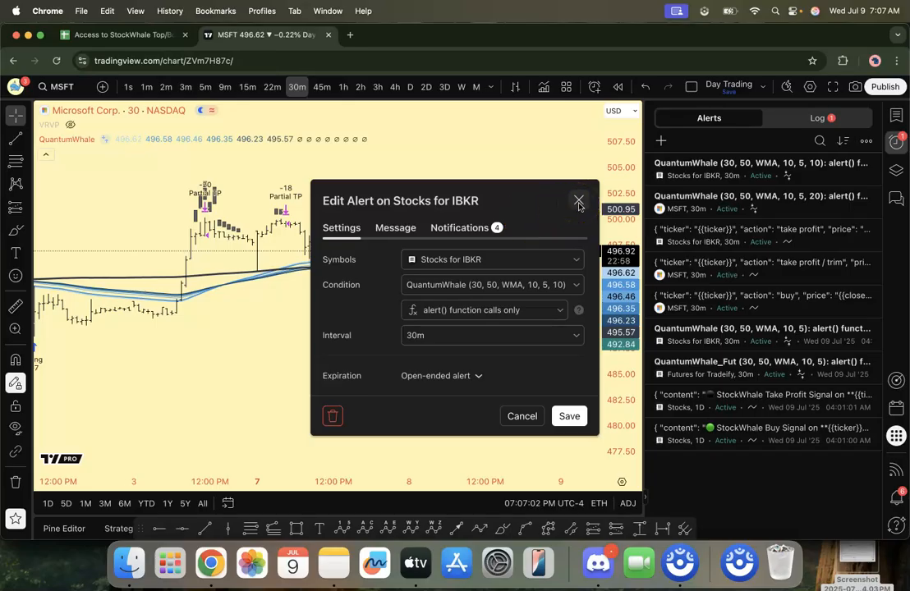
click(898, 117)
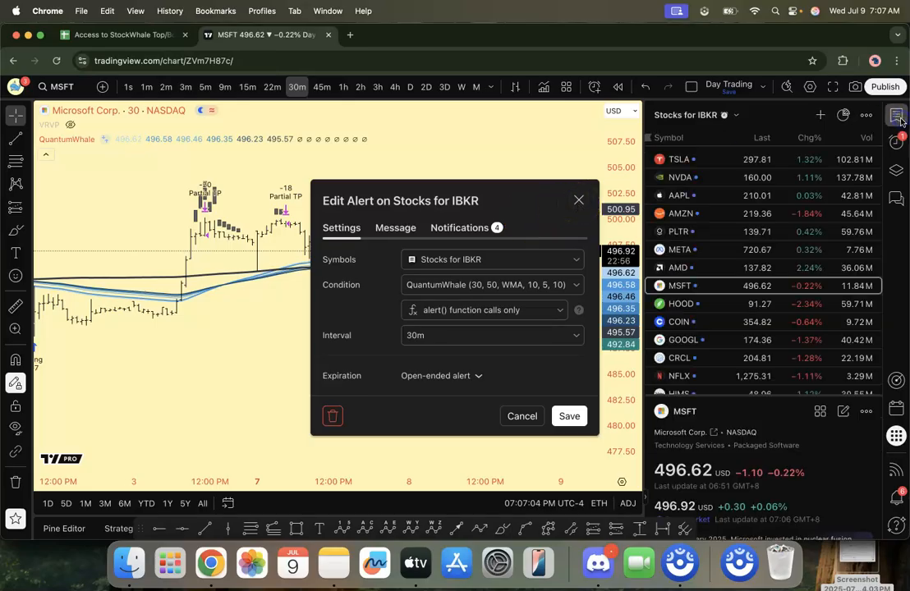
click(864, 117)
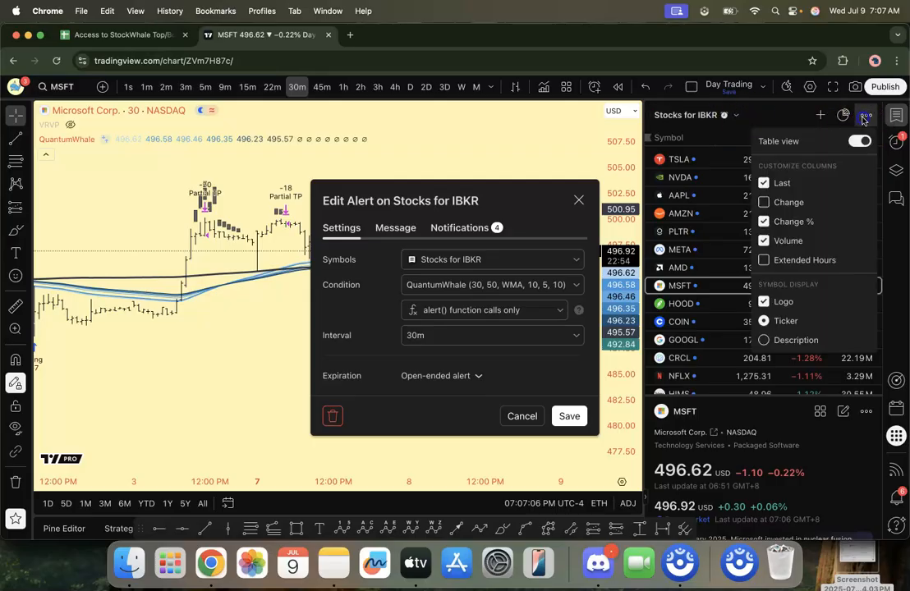
click(780, 118)
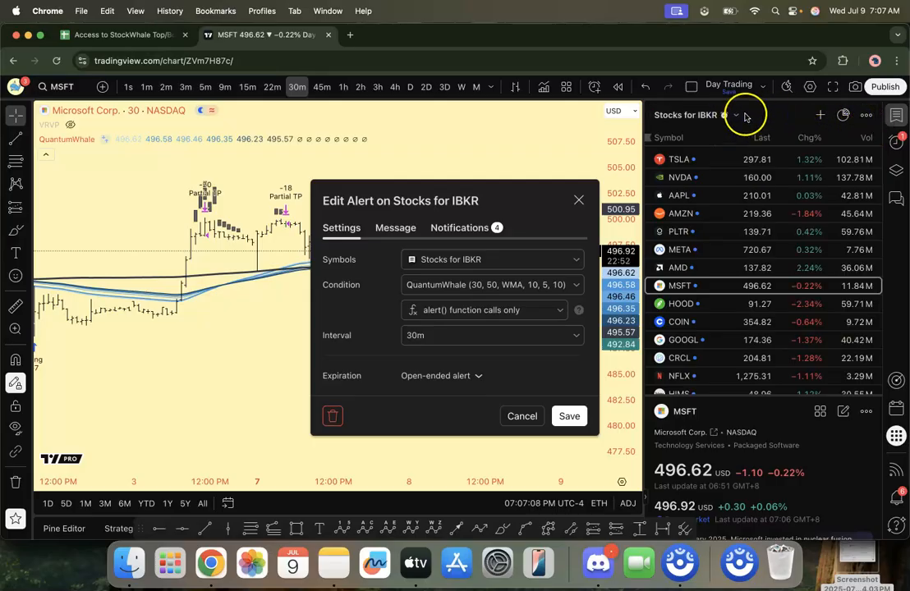
scroll(768, 205, down, 5)
scroll(764, 267, up, 5)
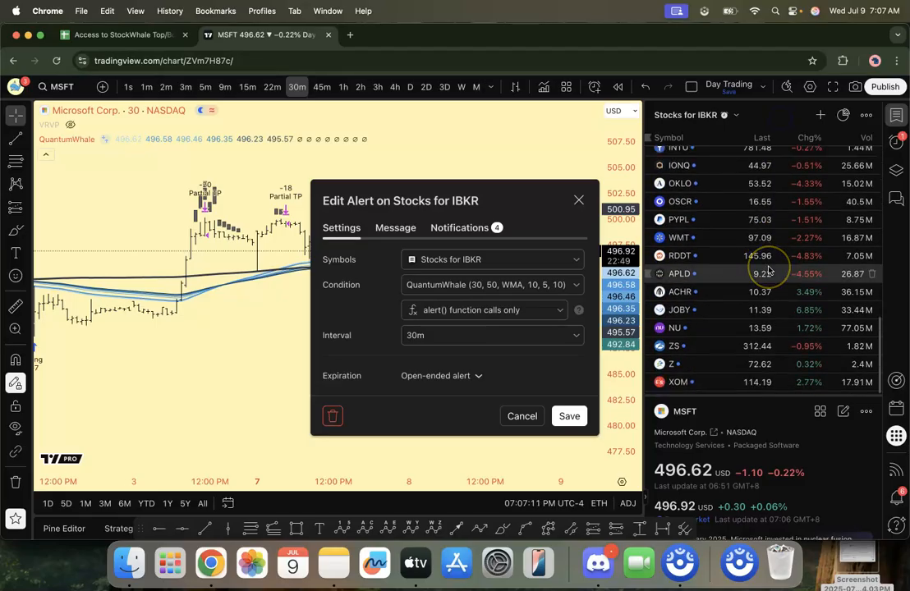
click(867, 117)
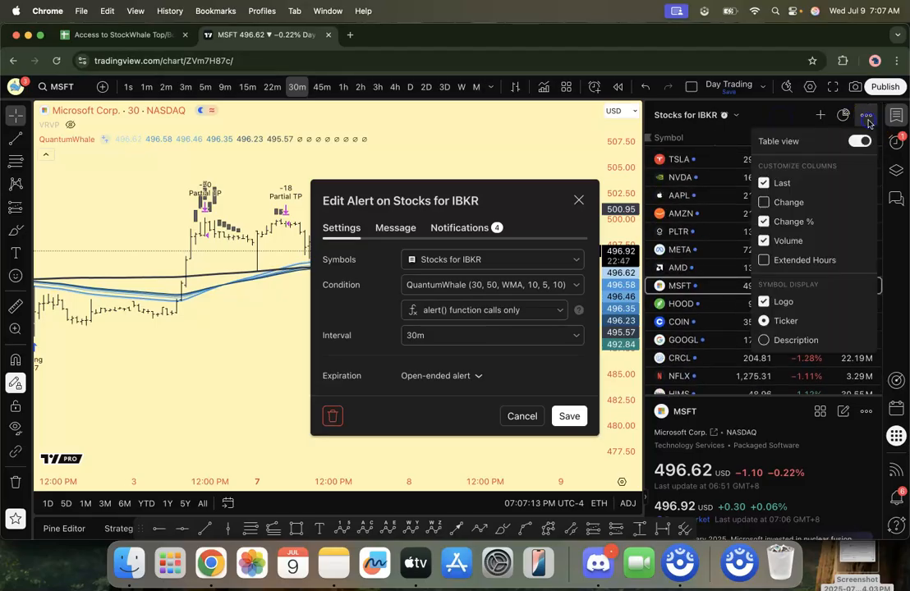
click(758, 117)
Step: Switch to Discord, search the server for "watchlist", and open the TradingView watchlist link shared in the loungechat results post
key(super+Tab)
key(super+Tab)
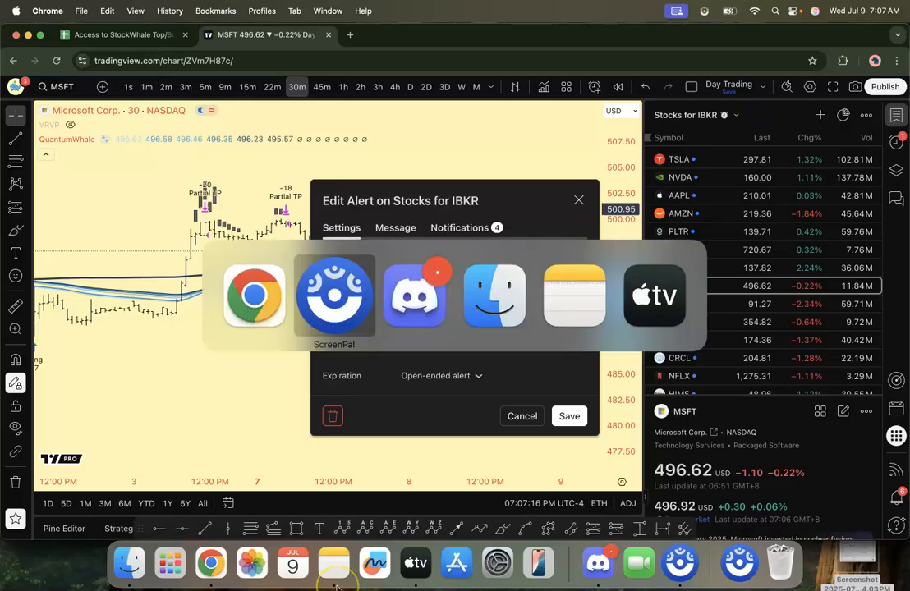
click(798, 60)
text(wacth)
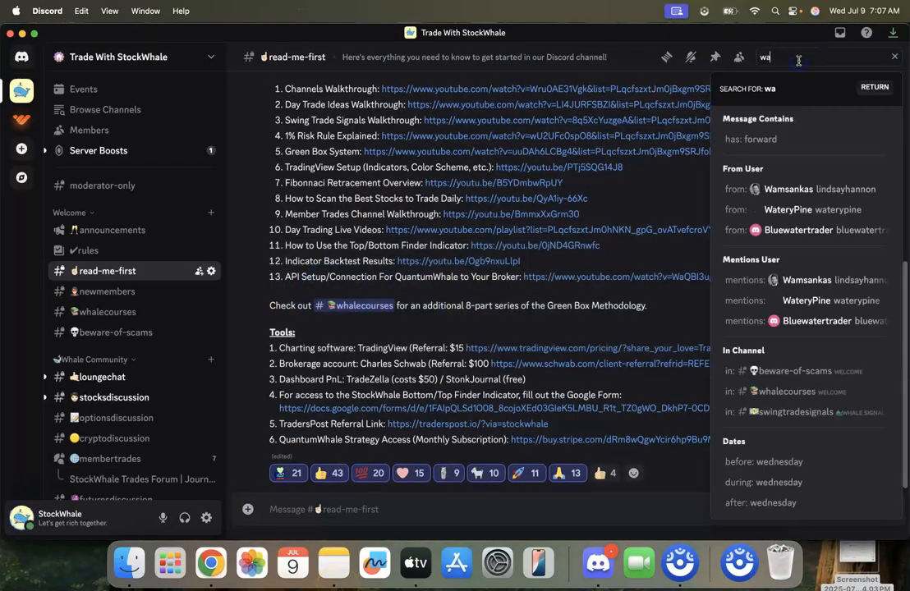
key(BackSpace)
key(BackSpace)
key(BackSpace)
text(tchlist)
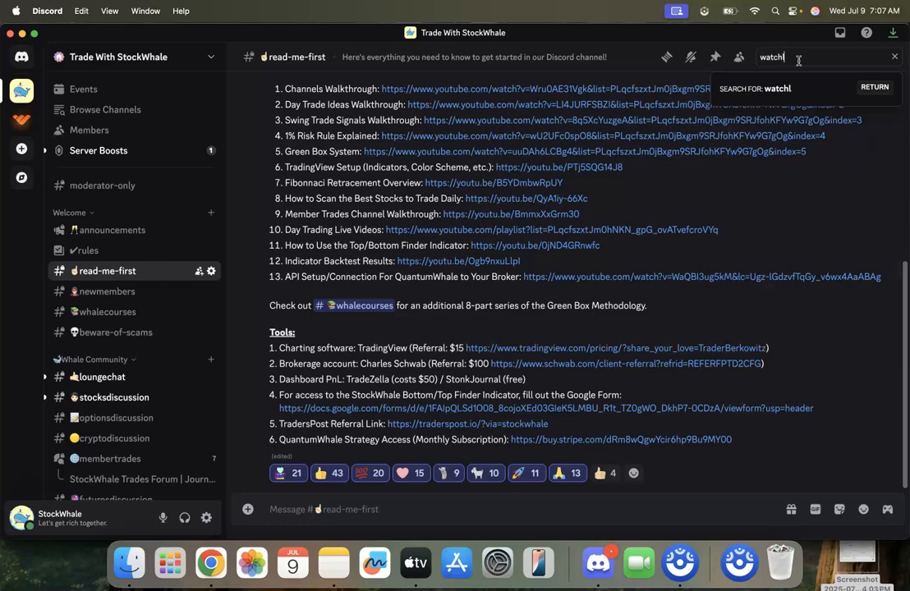
key(Return)
scroll(793, 214, down, 5)
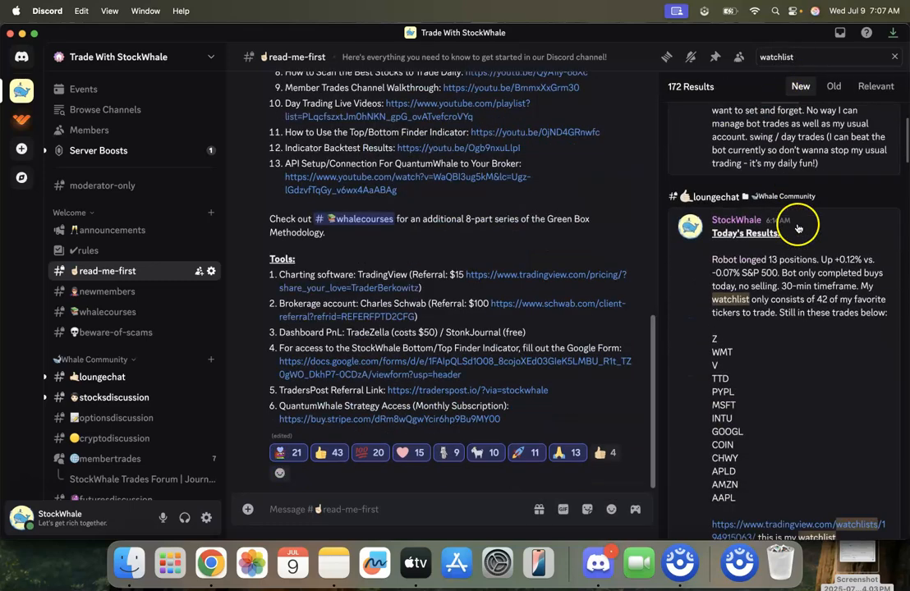
scroll(772, 247, down, 3)
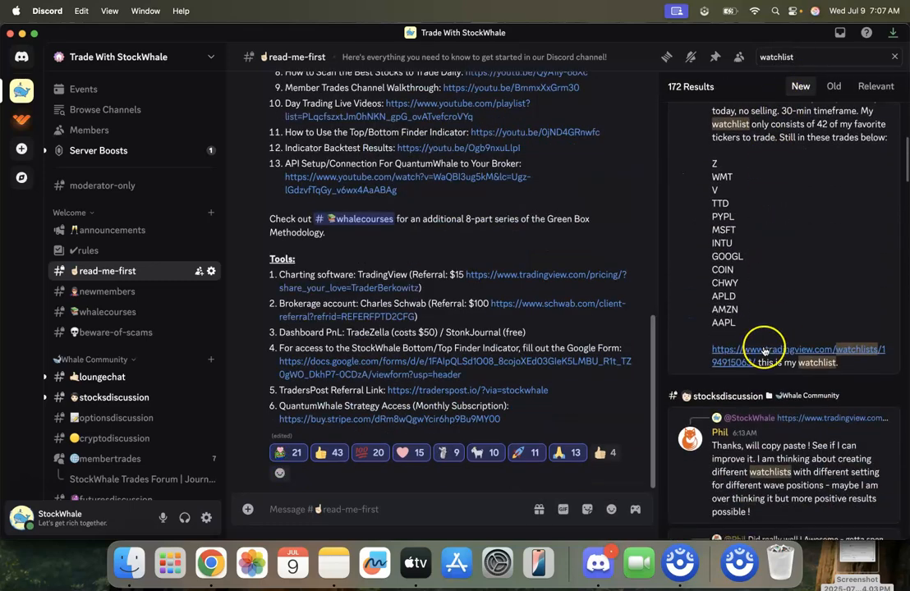
click(738, 357)
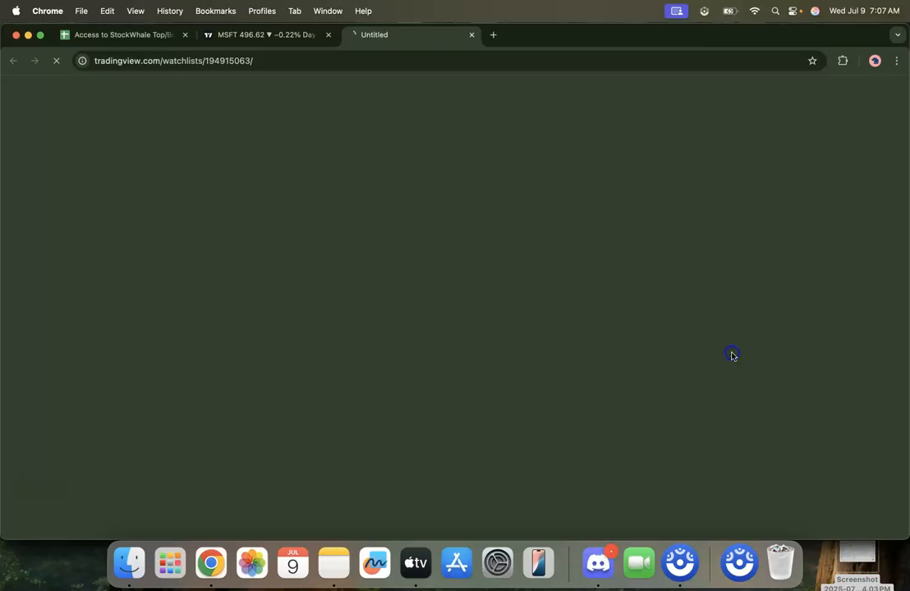
Step: Look through the symbols on the shared Stocks for IBKR watchlist page
scroll(514, 301, down, 5)
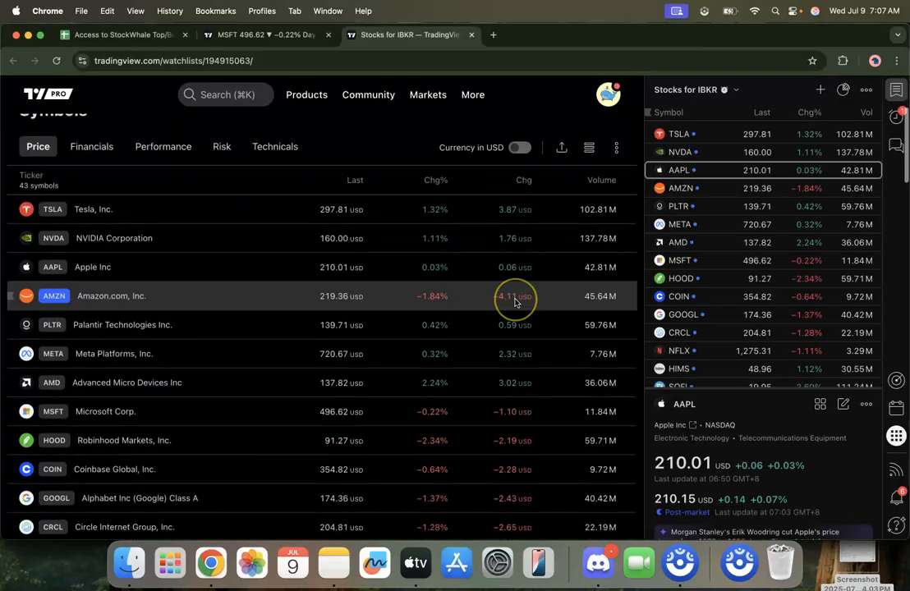
scroll(514, 301, down, 15)
scroll(514, 301, up, 8)
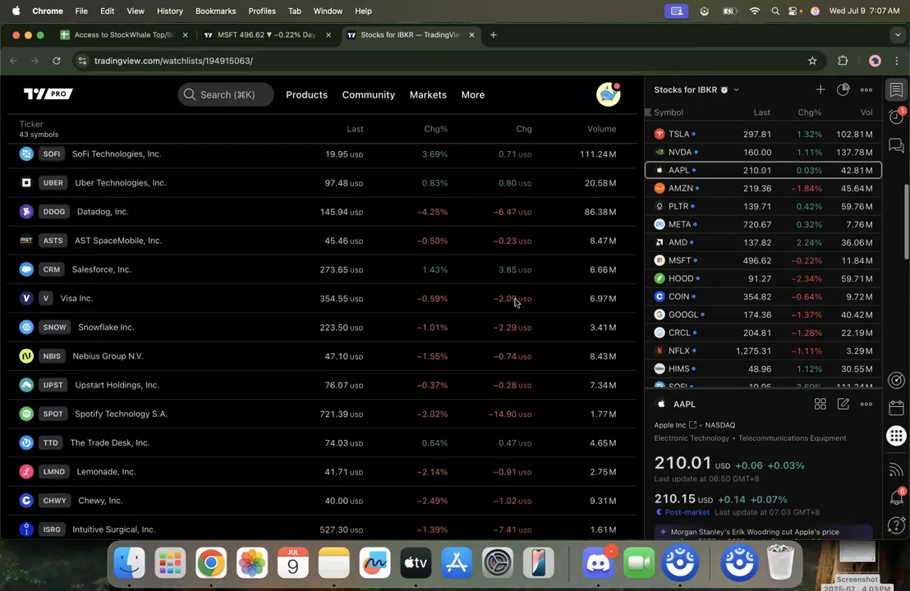
scroll(514, 302, up, 10)
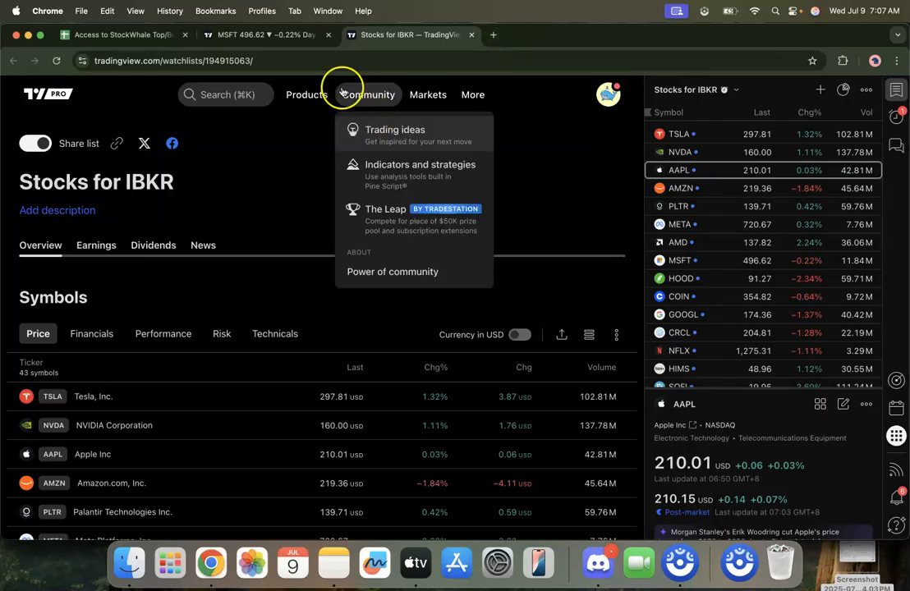
Step: Return to the MSFT chart and close the alert's edit dialog without saving
click(293, 33)
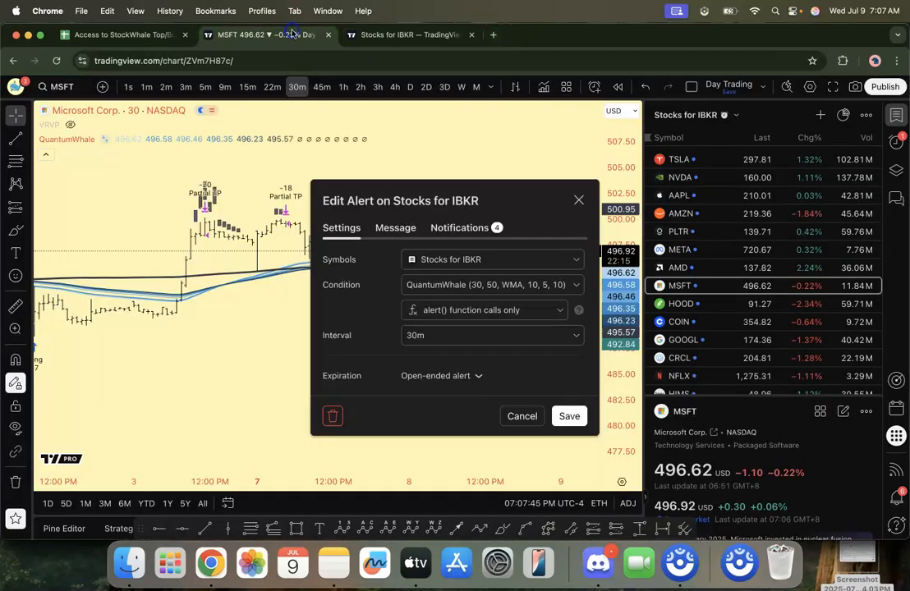
click(578, 202)
drag(542, 191, 556, 233)
Step: Switch to TradersPost and open the paper Interactive Brokers account from its brokers
key(super+grave)
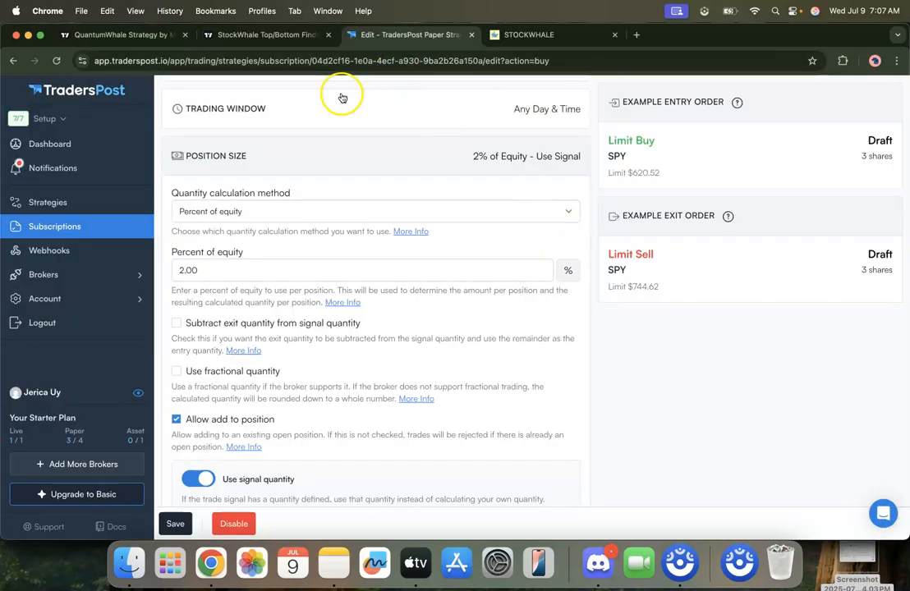
click(77, 277)
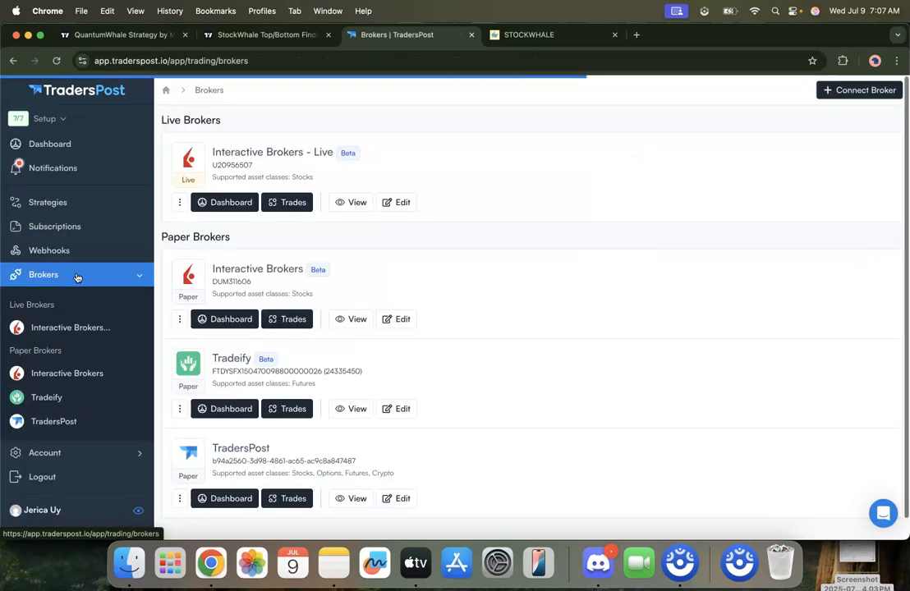
click(189, 285)
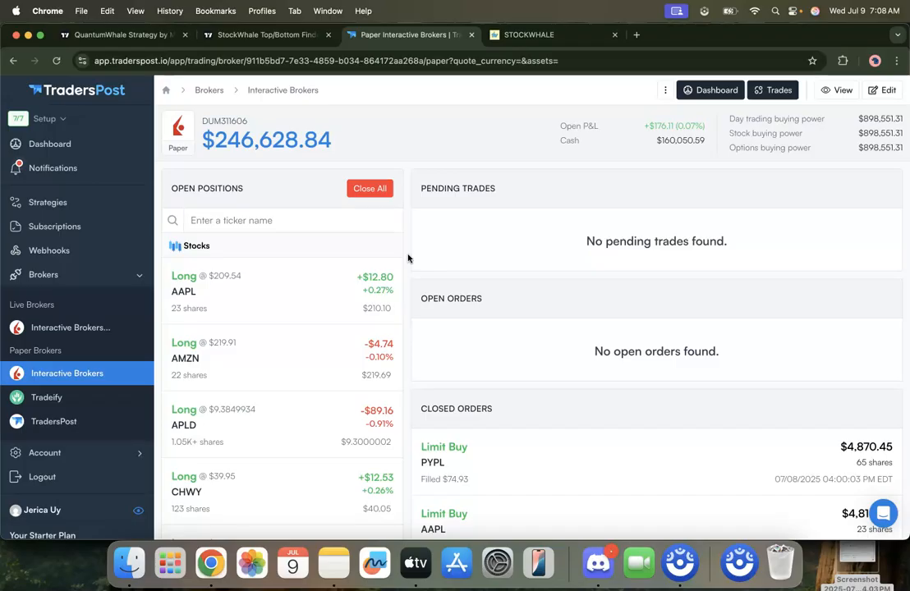
Step: Examine the paper Interactive Brokers account's open positions and closed orders
scroll(409, 258, down, 1)
scroll(408, 259, down, 1)
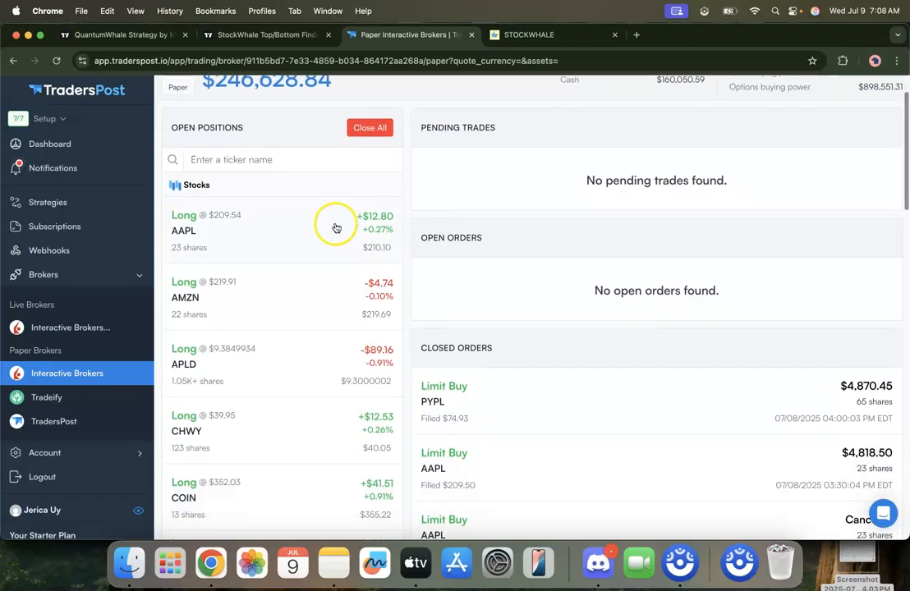
scroll(309, 260, down, 2)
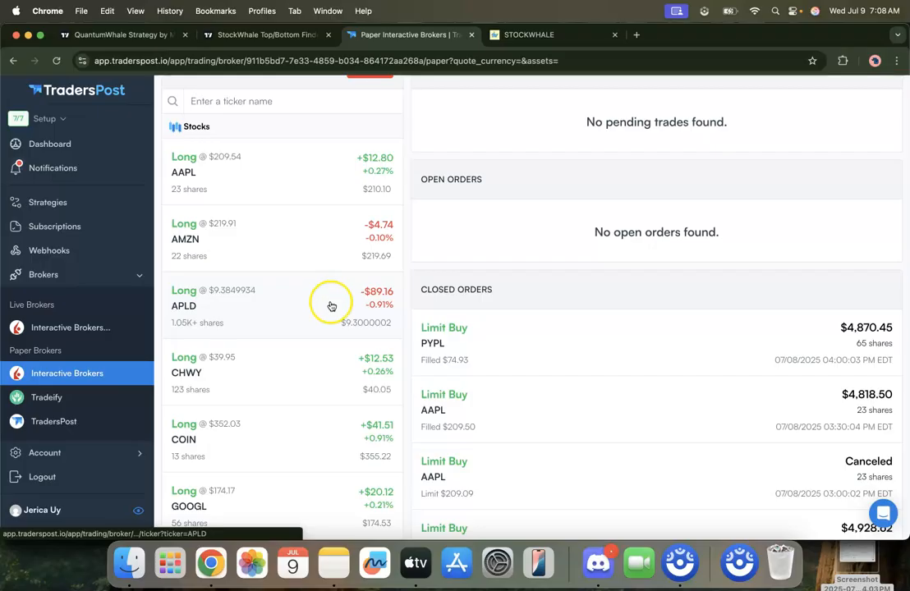
scroll(329, 302, down, 1)
scroll(406, 198, up, 3)
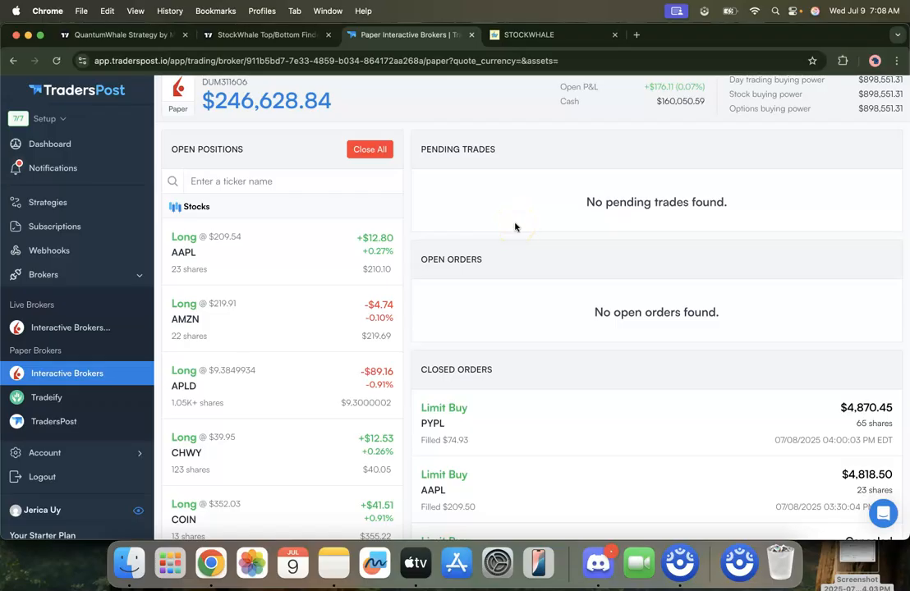
scroll(491, 227, down, 1)
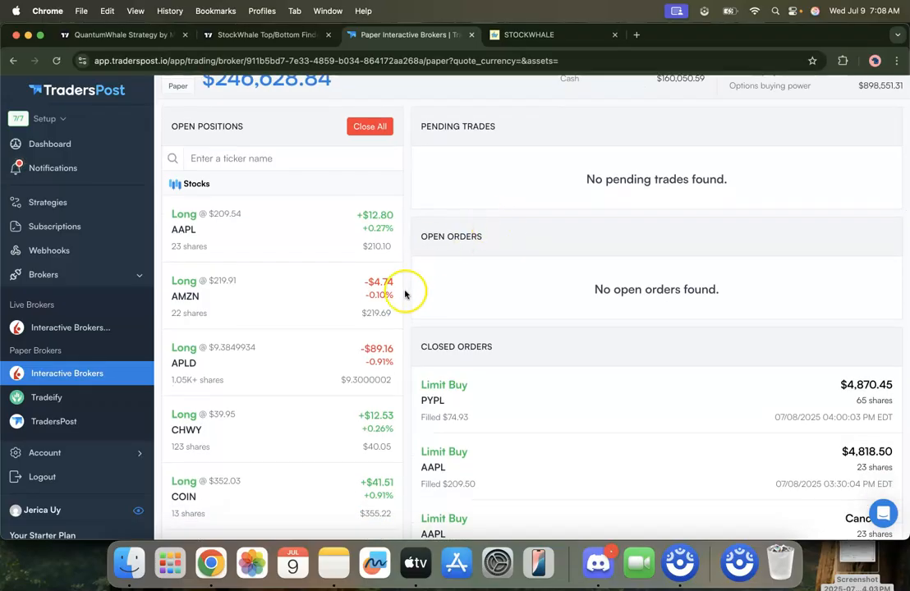
scroll(403, 295, down, 5)
scroll(455, 435, down, 7)
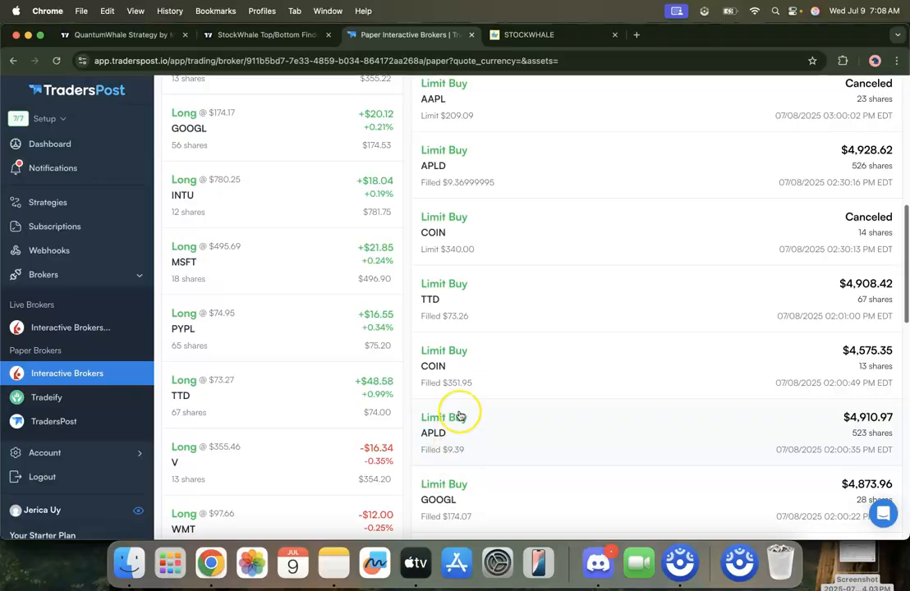
scroll(460, 416, up, 12)
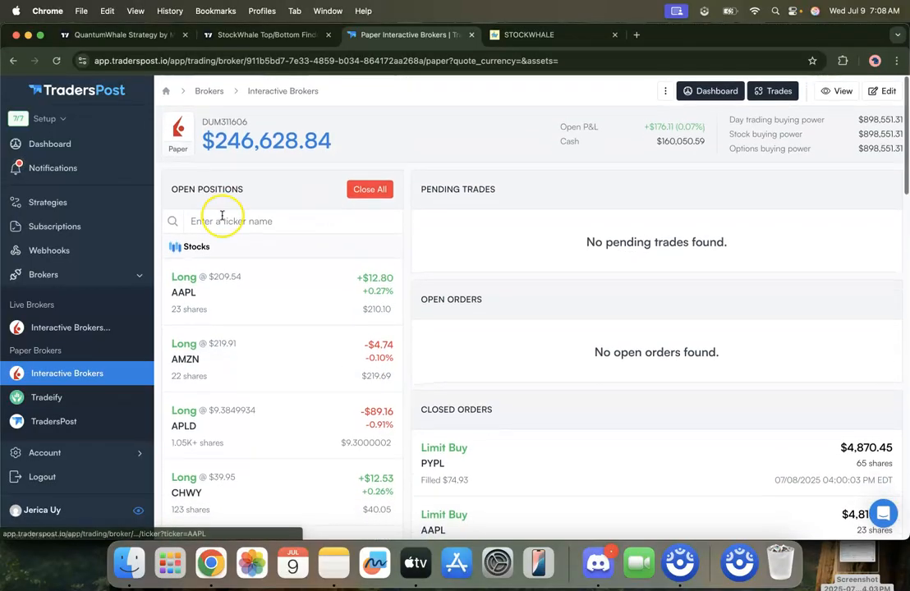
scroll(235, 399, down, 3)
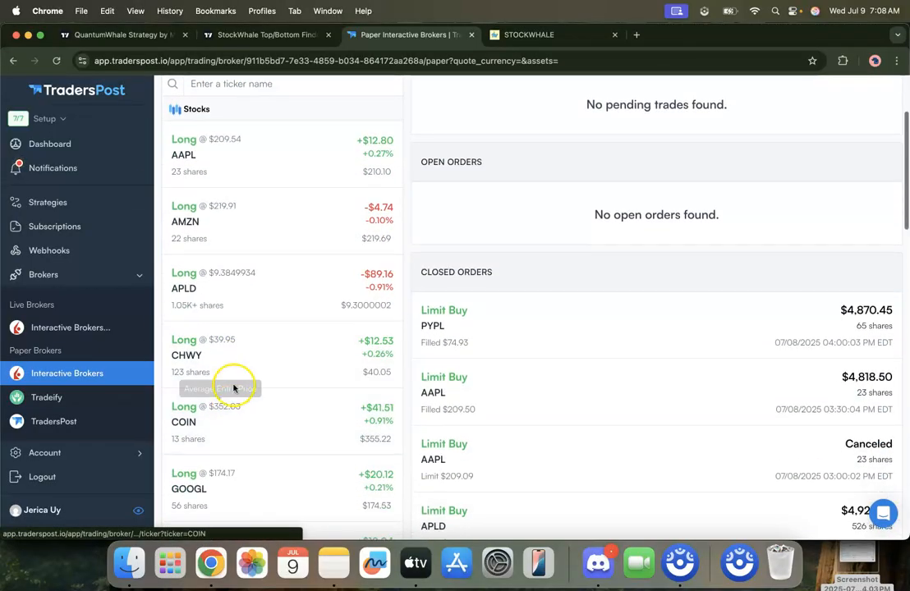
scroll(252, 333, down, 10)
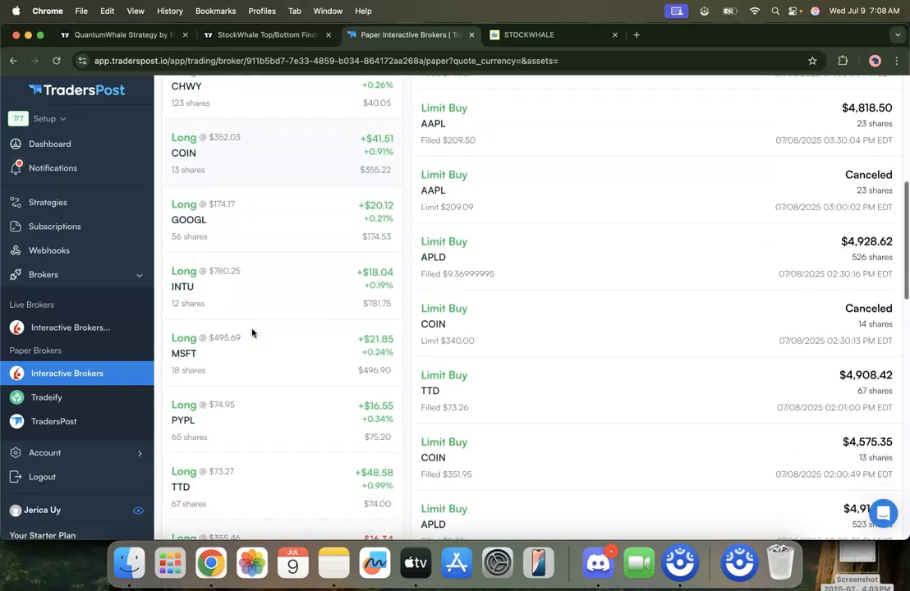
scroll(252, 333, down, 5)
scroll(251, 323, up, 4)
scroll(247, 337, up, 8)
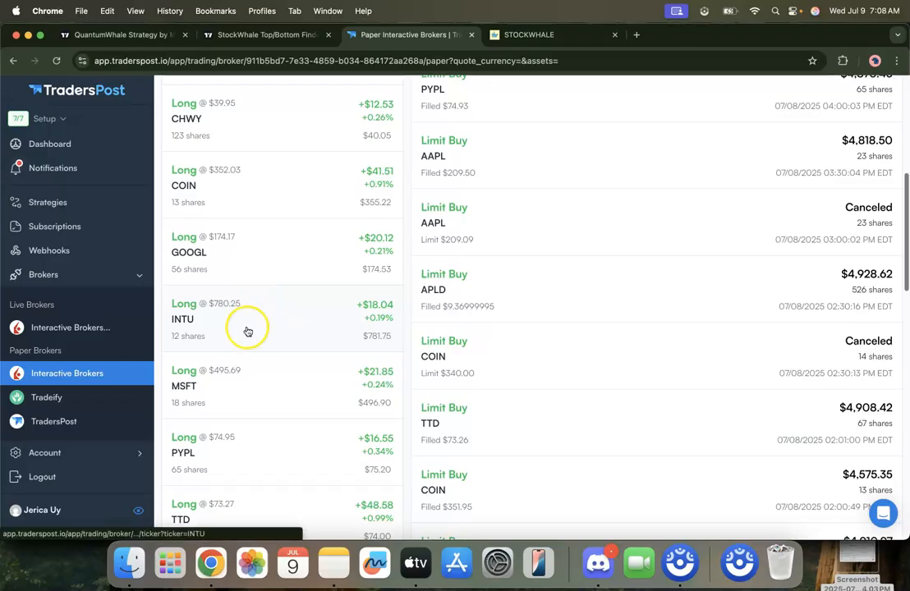
scroll(260, 287, up, 5)
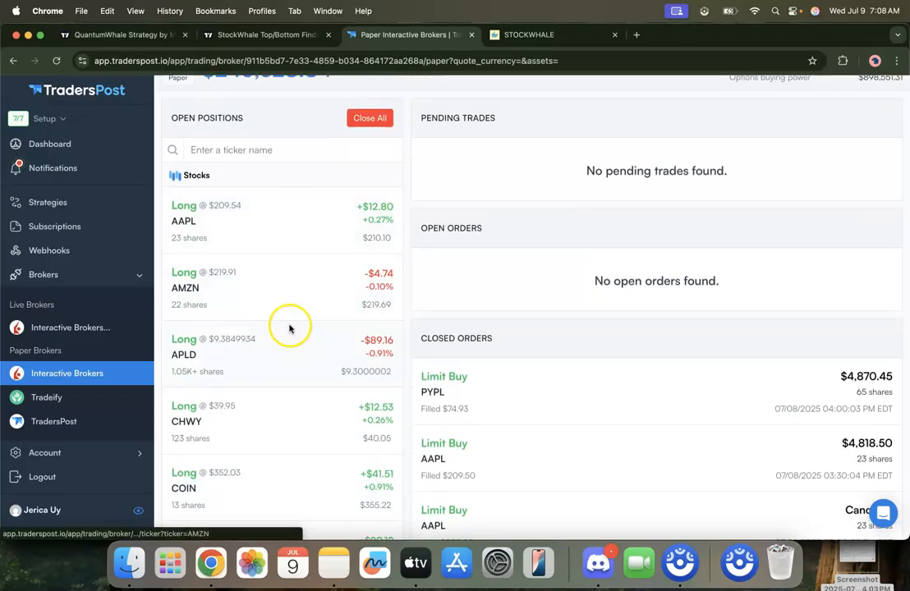
Step: Check the Stocks for IBKR watchlist symbols beside the MSFT chart, and return to the paper account in TradersPost
key(super+grave)
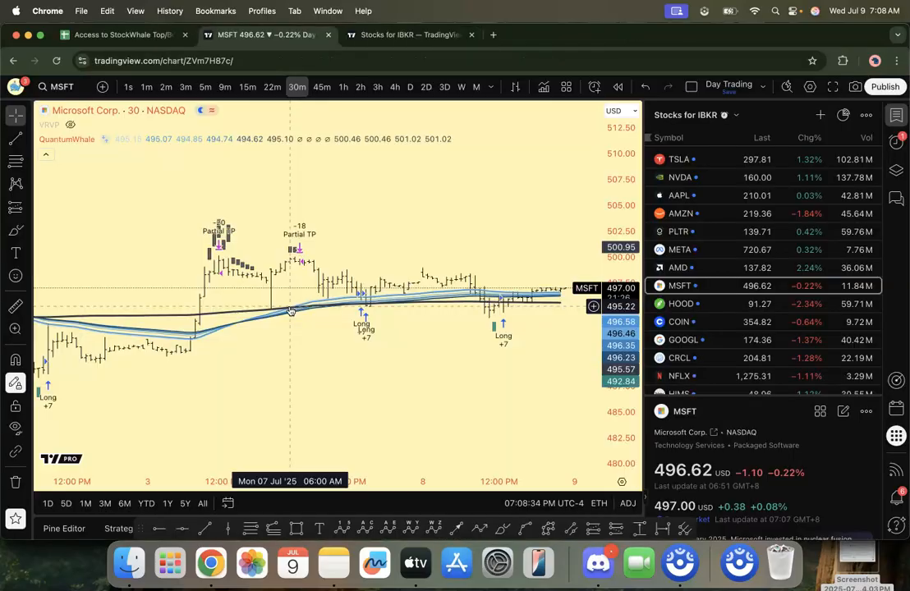
scroll(691, 325, down, 5)
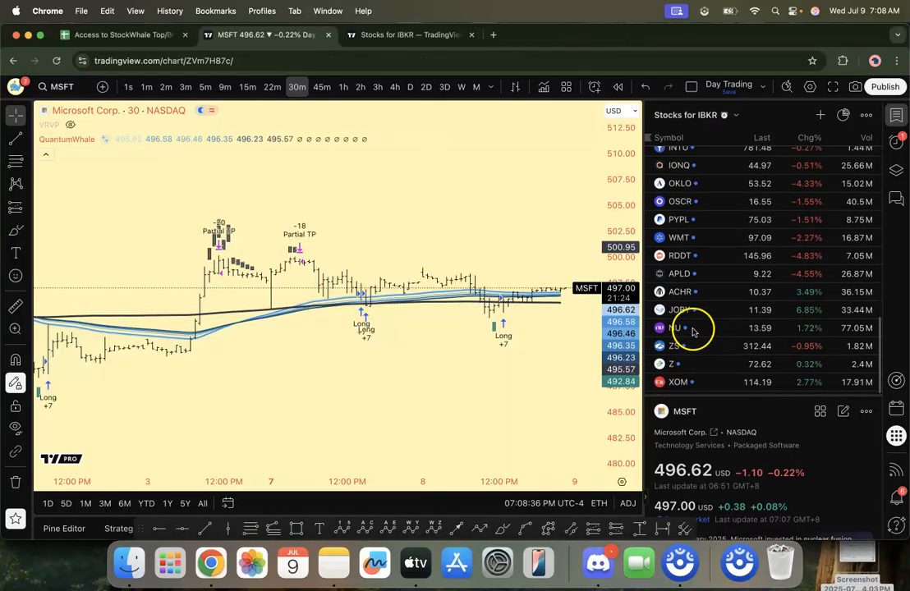
scroll(705, 253, up, 5)
key(super+grave)
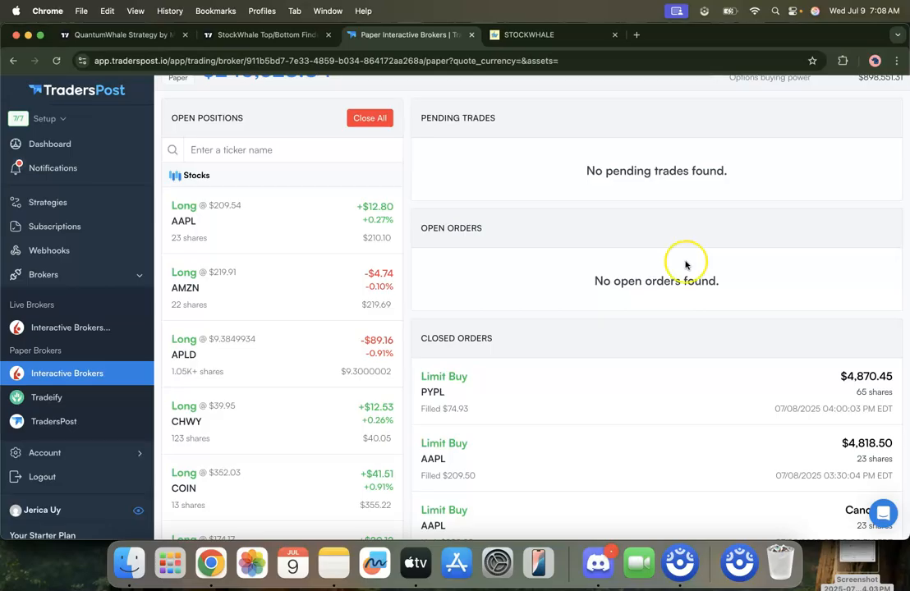
Step: Review the paper account's long stock positions from AAPL to Z alongside its filled and canceled limit buy orders
scroll(325, 349, down, 10)
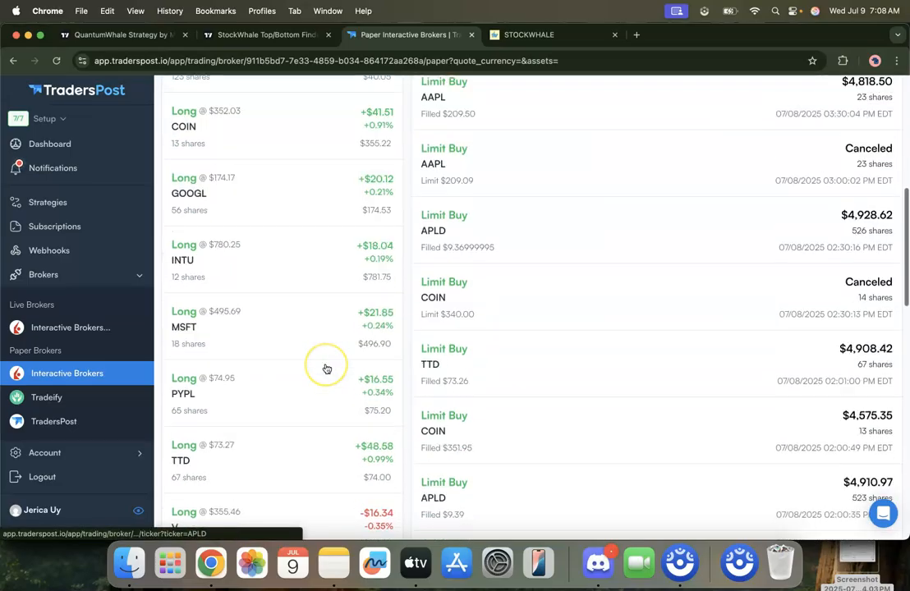
scroll(325, 365, up, 10)
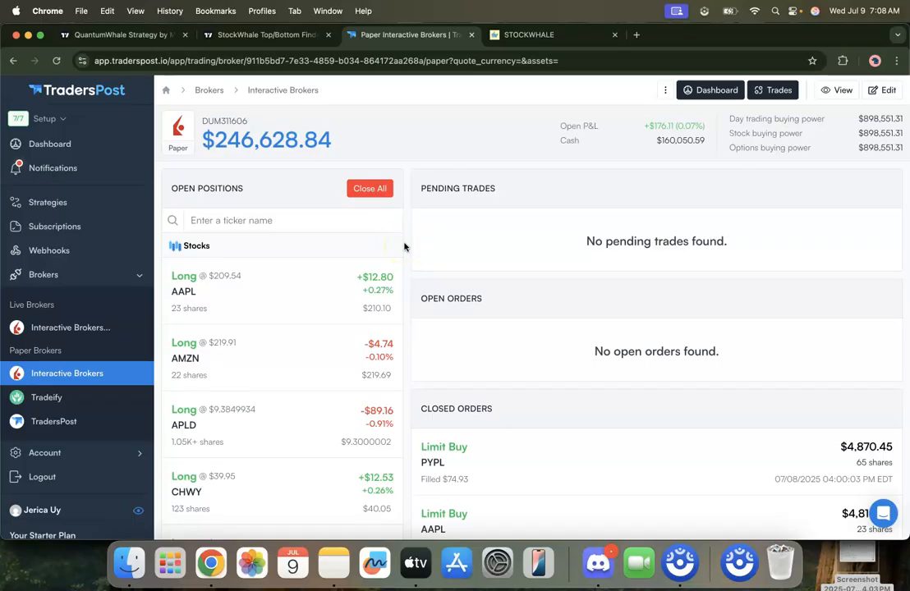
scroll(404, 247, down, 3)
scroll(404, 246, up, 3)
scroll(404, 247, down, 4)
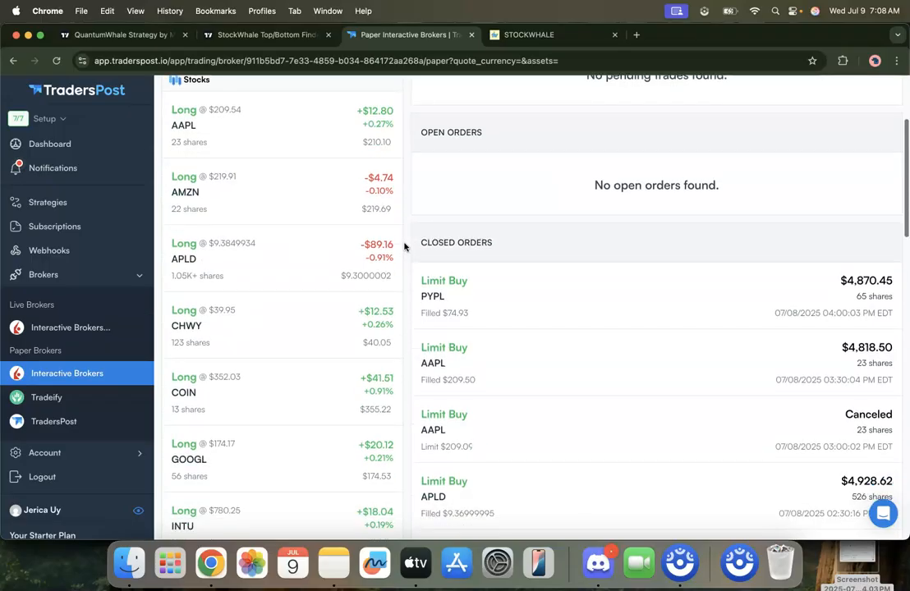
scroll(329, 243, up, 4)
scroll(329, 271, down, 10)
scroll(327, 291, down, 7)
scroll(309, 365, up, 4)
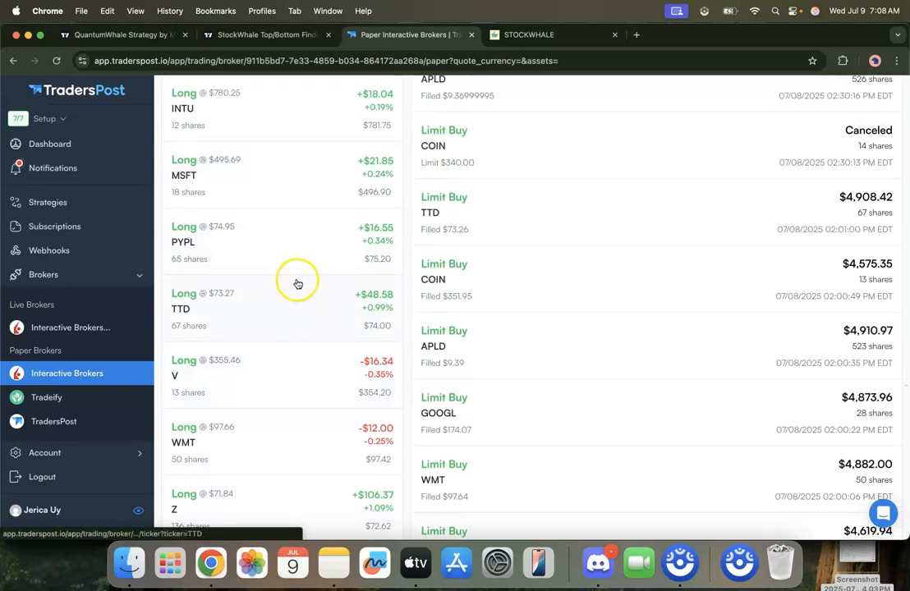
scroll(295, 321, up, 5)
scroll(295, 275, up, 5)
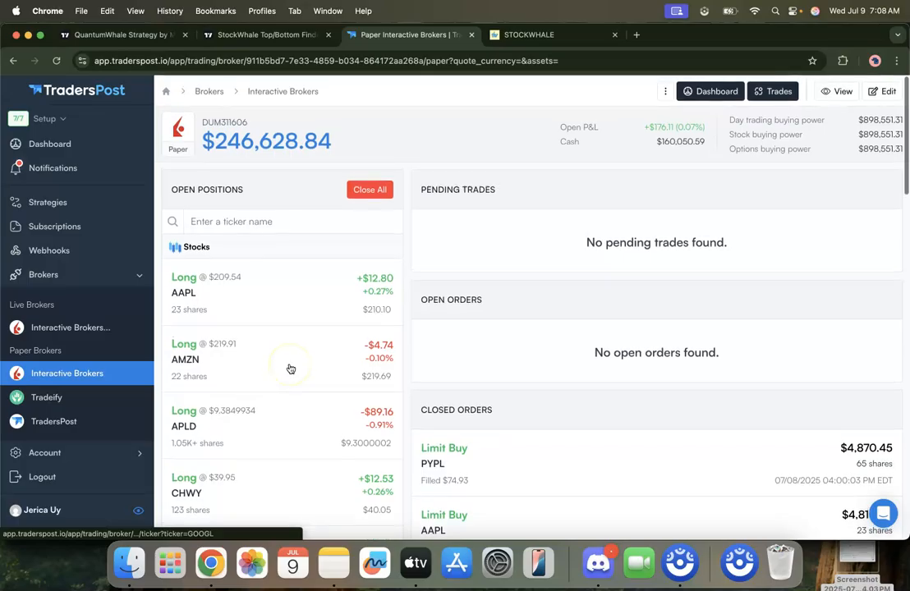
scroll(314, 326, down, 2)
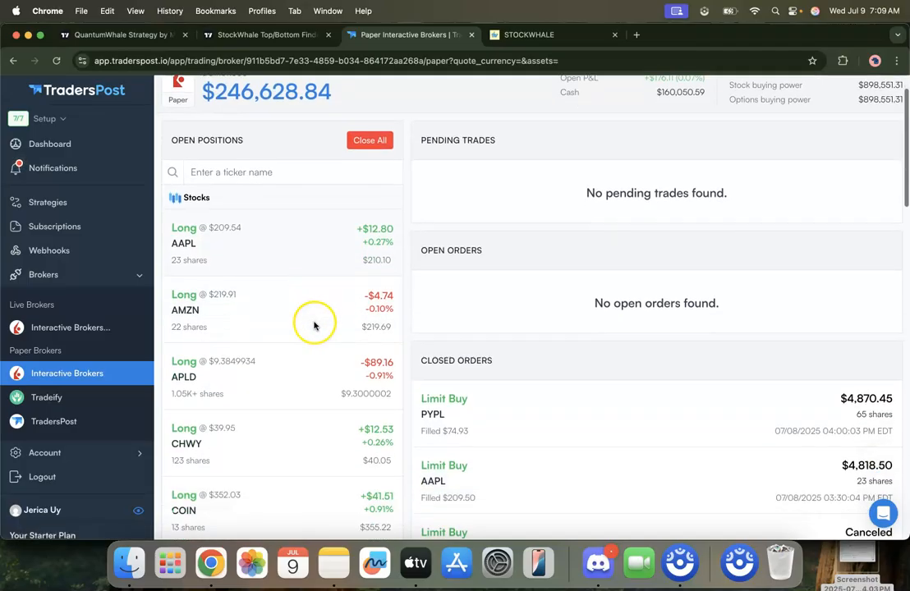
Step: Check the MSFT chart in TradingView, and return to TradersPost to review the profit and loss of each open stock position
key(super+grave)
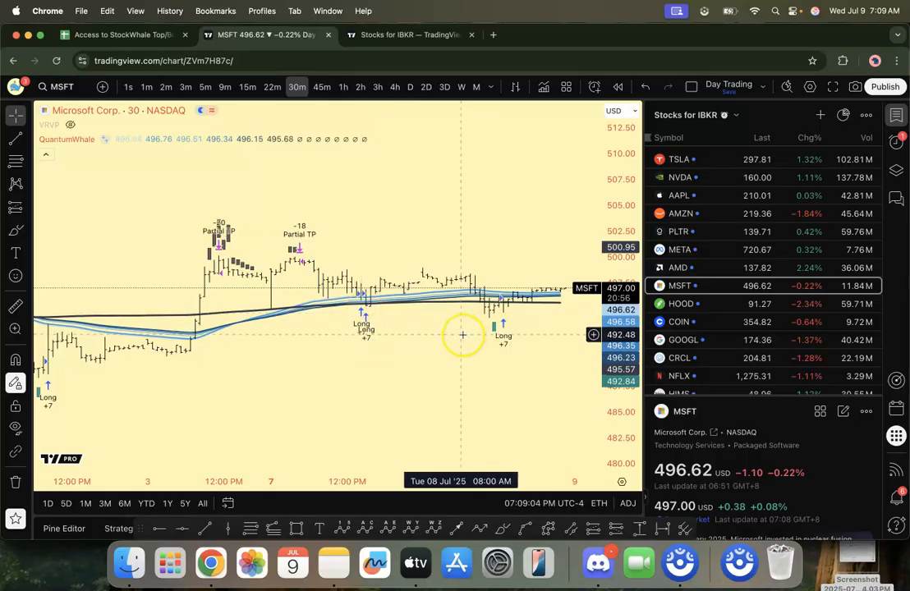
key(super+grave)
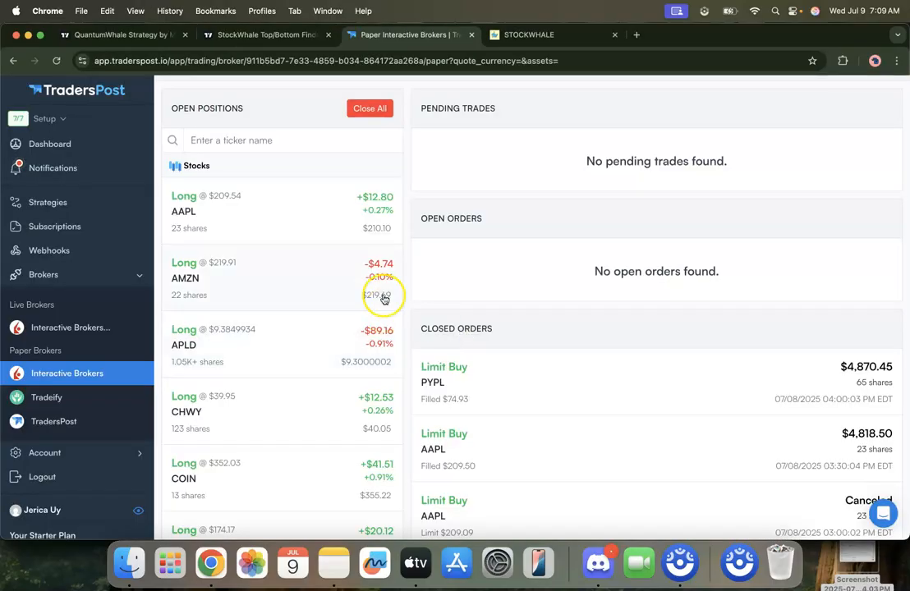
scroll(315, 310, down, 5)
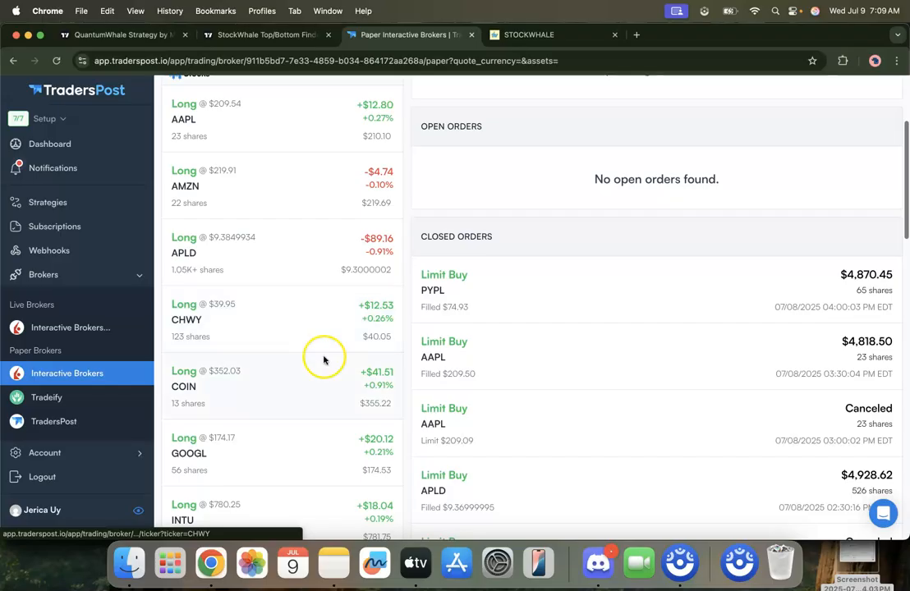
scroll(319, 314, down, 3)
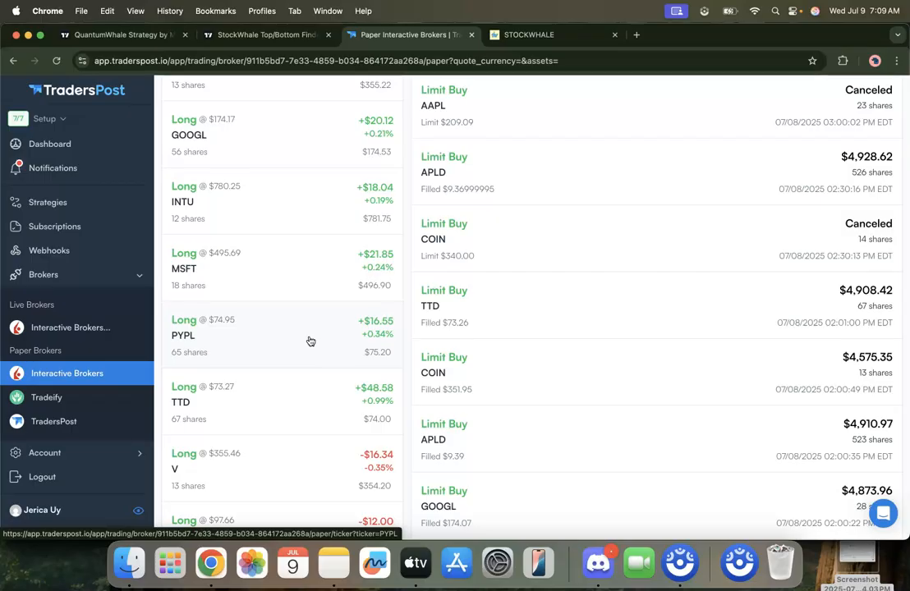
click(304, 345)
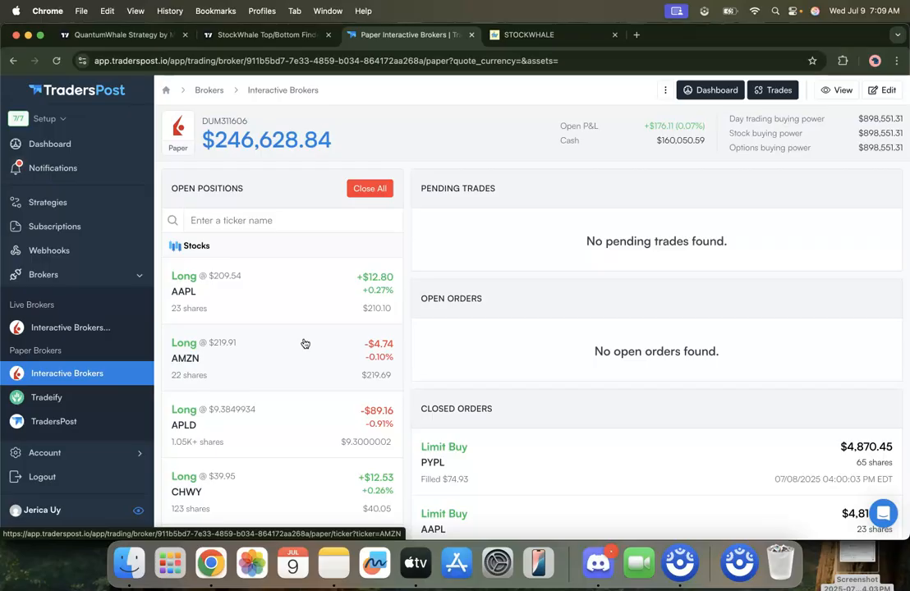
scroll(315, 321, down, 3)
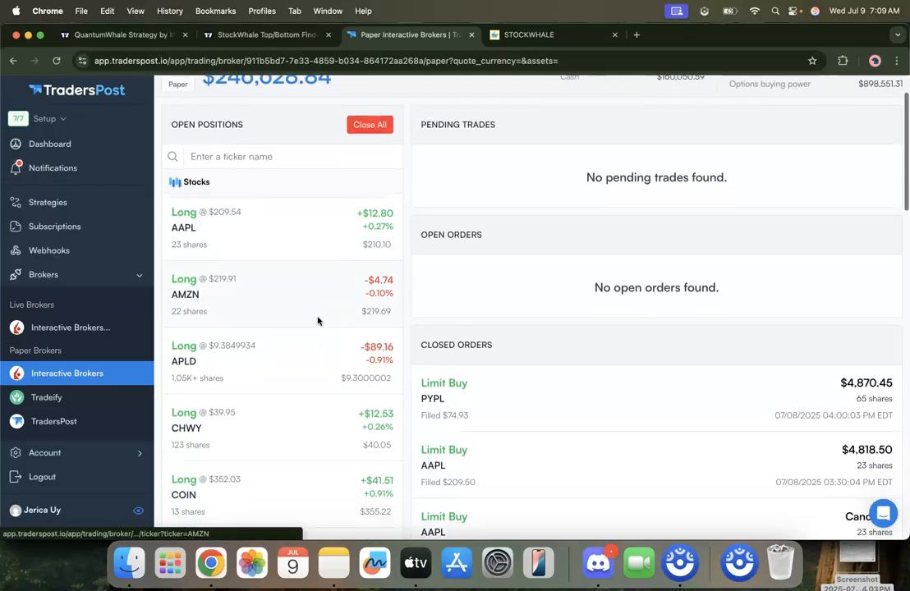
scroll(294, 349, down, 10)
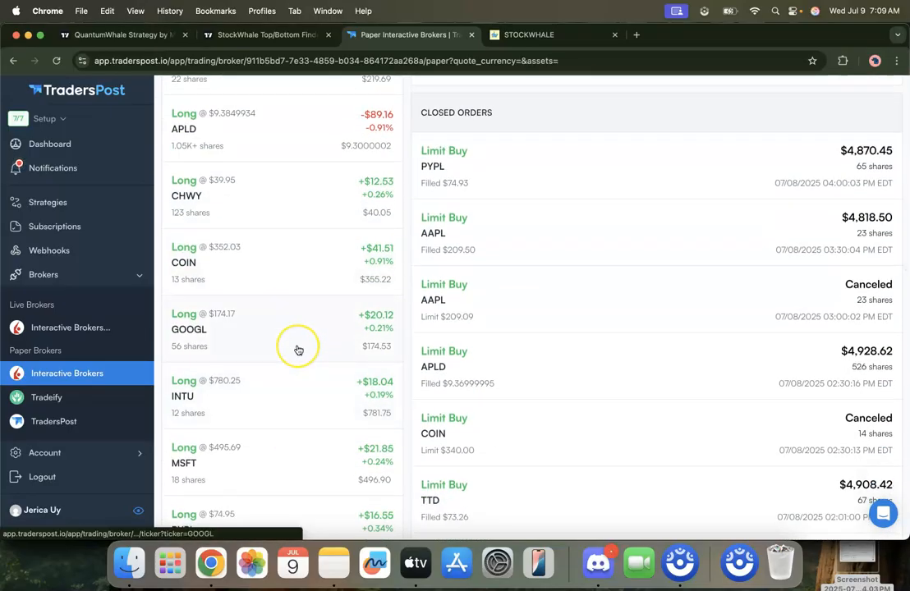
scroll(298, 350, up, 8)
scroll(299, 350, up, 5)
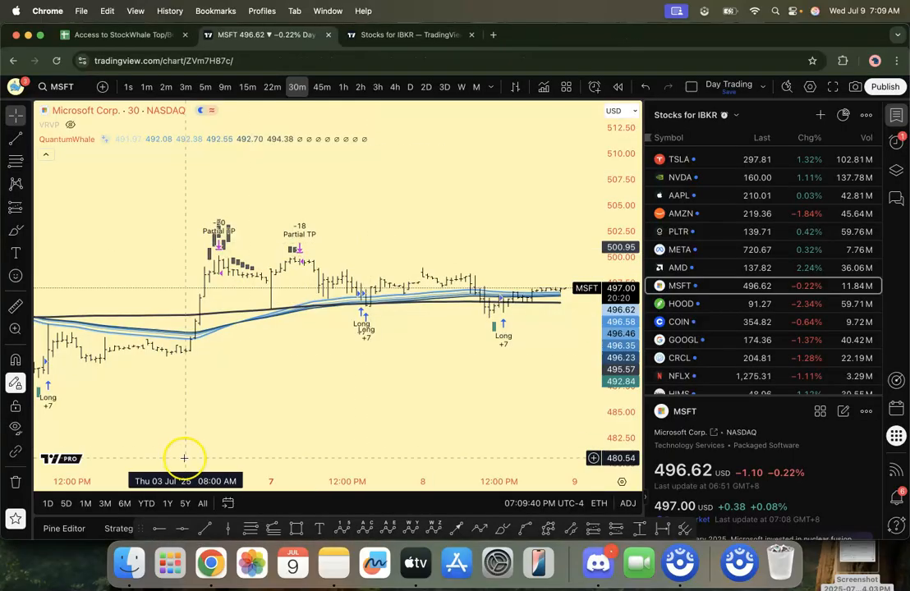
Step: In TradingView's MSFT chart, open the QuantumWhale backtest report and set a custom date range starting 2022-01-01
click(118, 530)
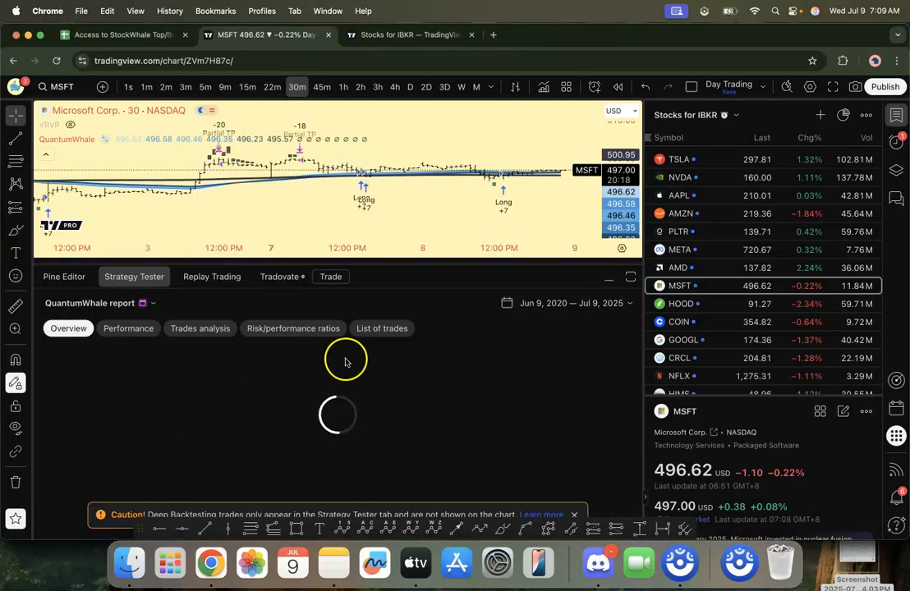
click(542, 304)
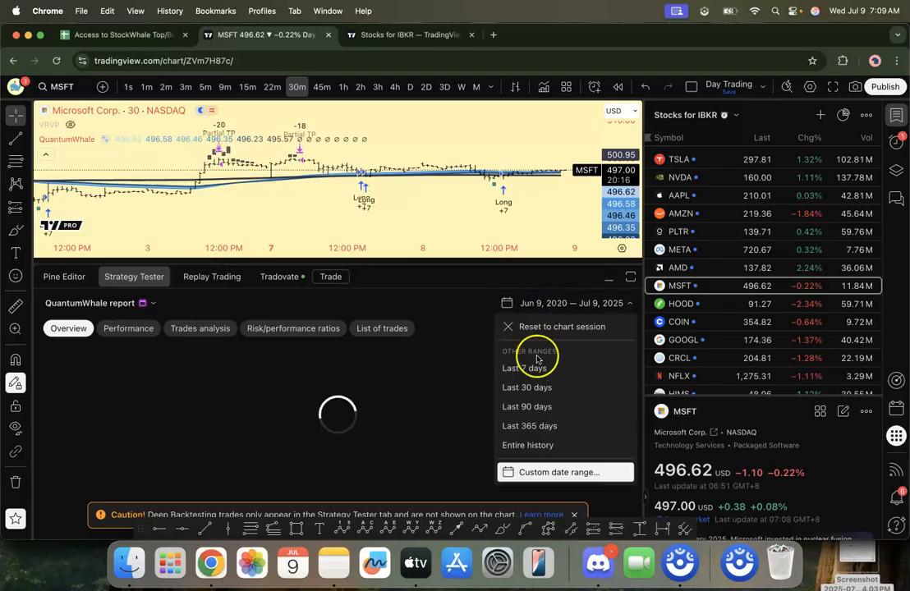
click(530, 471)
click(455, 181)
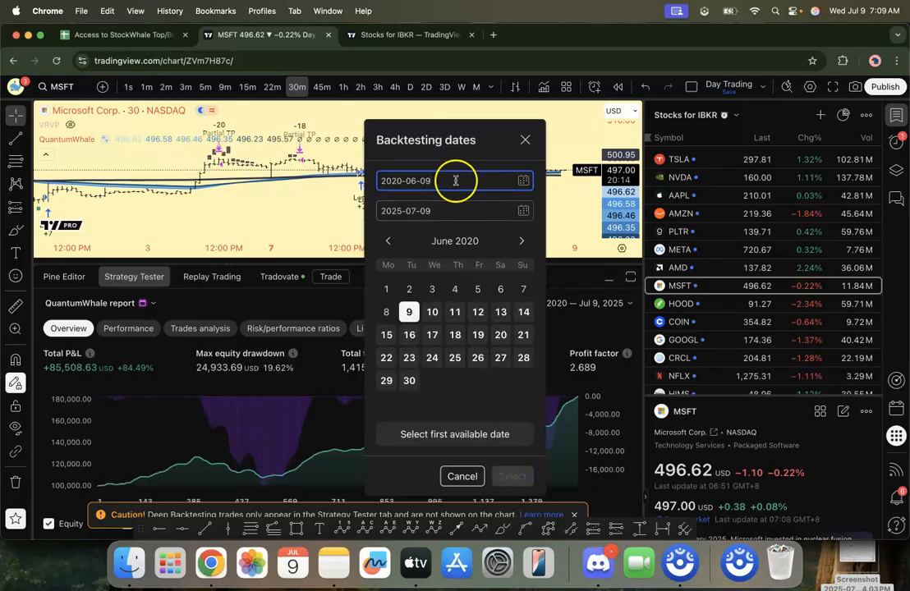
click(416, 181)
text(2)
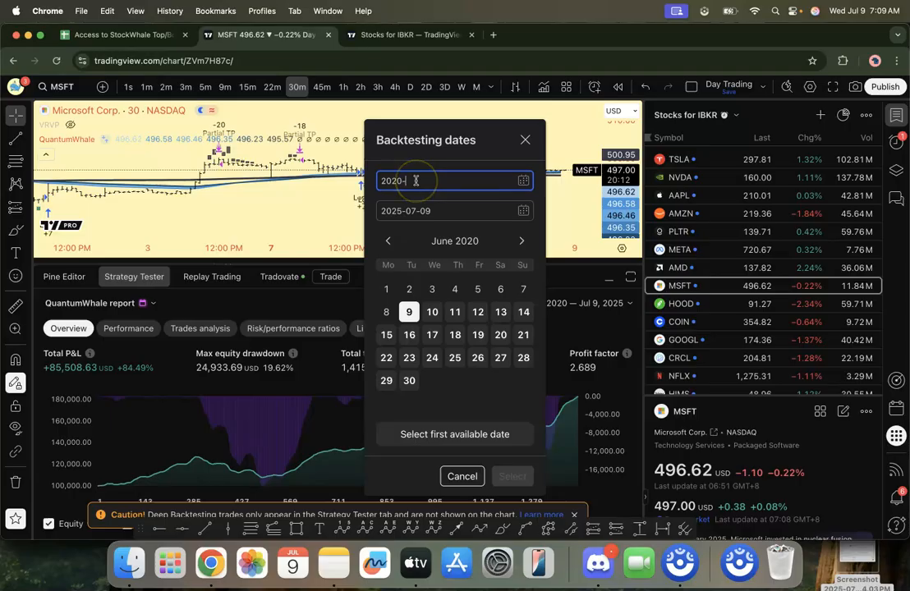
text(022-01-01)
Step: Set the backtest's end date to 2022-12-31 and apply the custom date range
click(392, 211)
text(2)
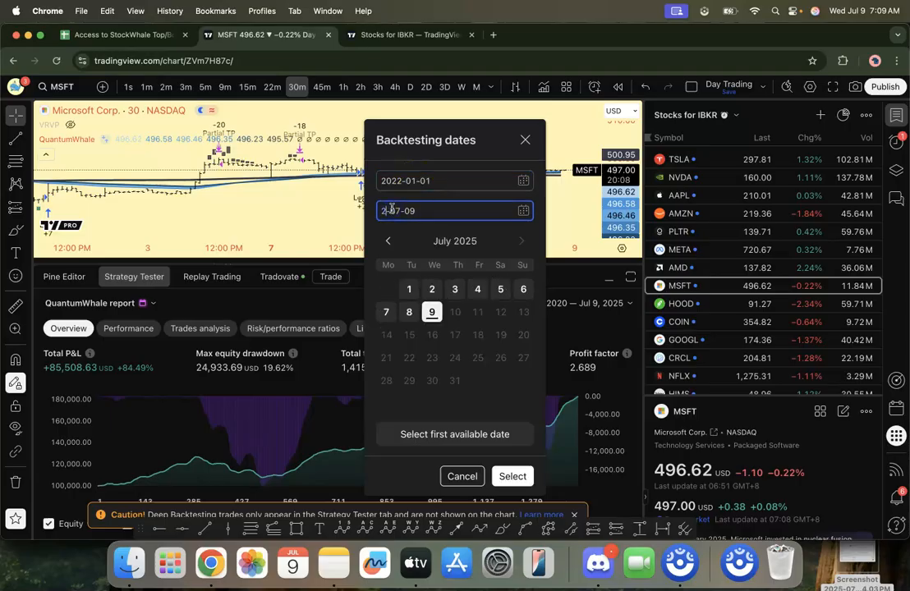
text(020)
click(408, 210)
text(12-)
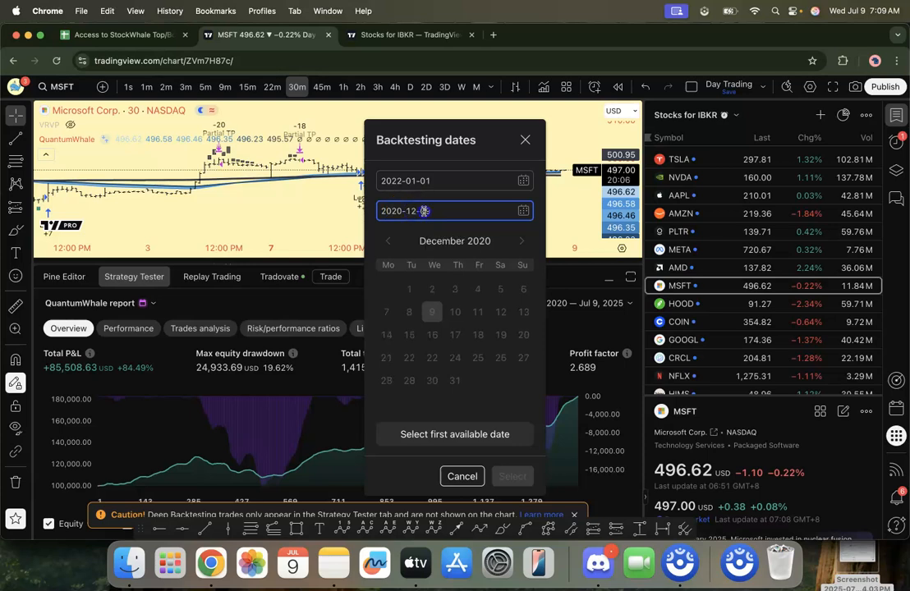
text(31)
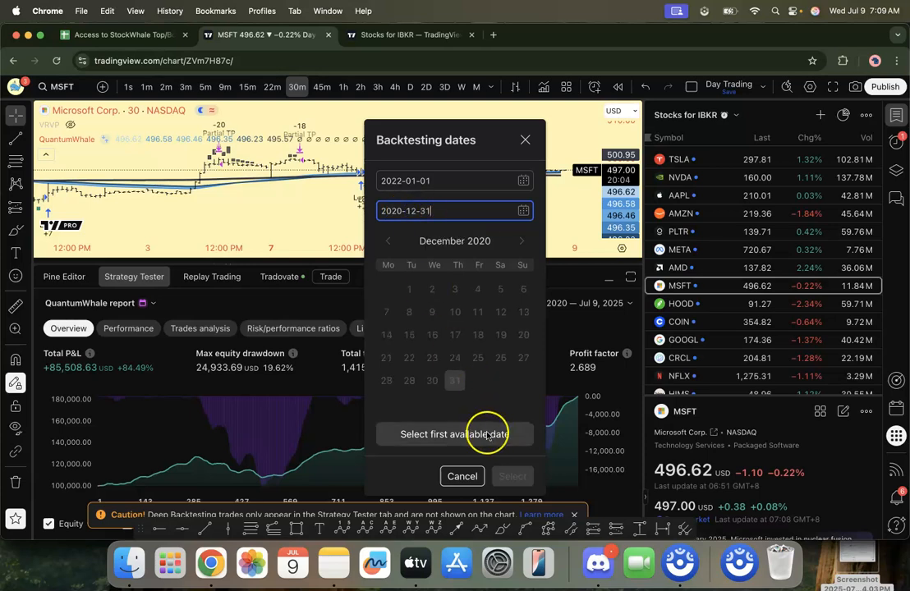
click(402, 211)
text(2022)
click(505, 476)
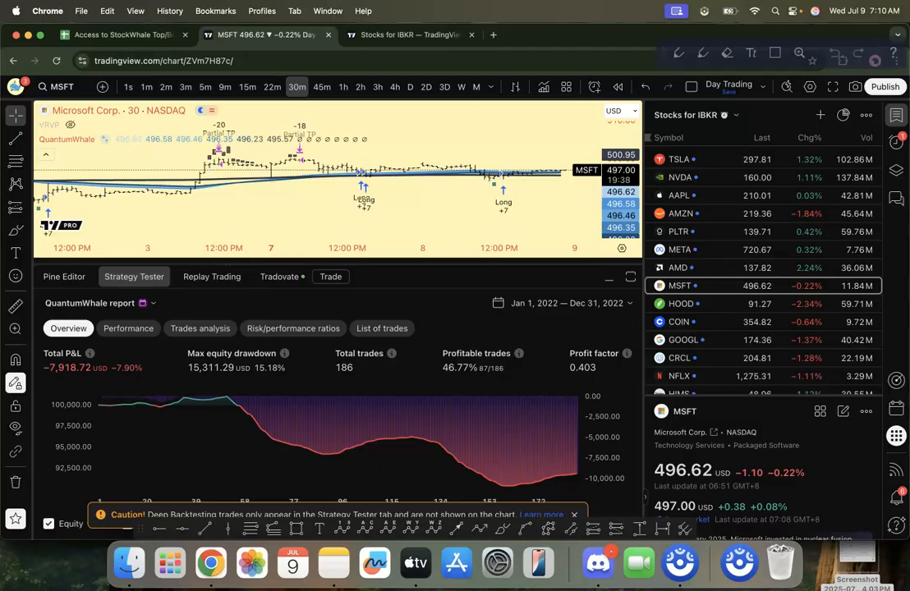
Step: Search Google in a new browser tab for "microsoft 2022 returns"
click(493, 37)
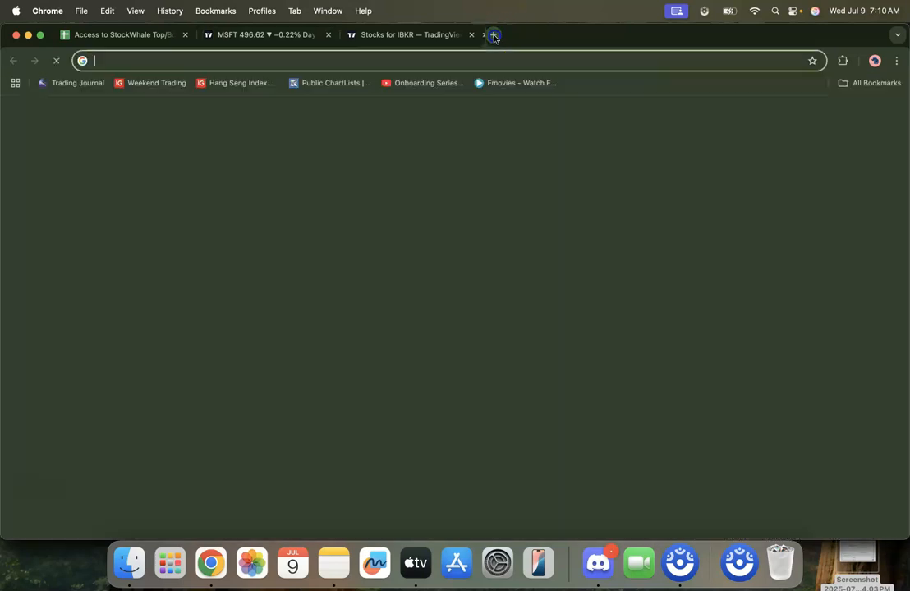
text(microsoft 202)
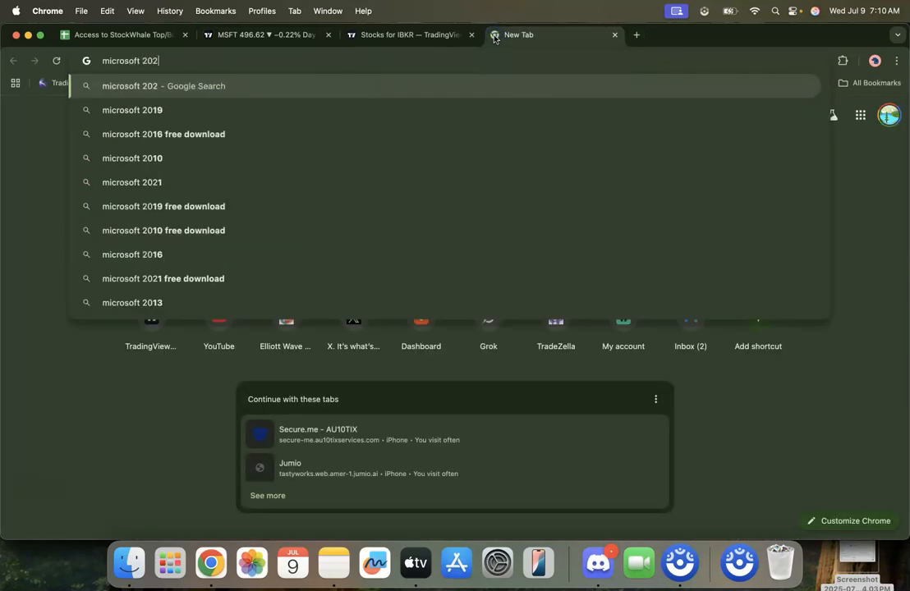
text(2 returns)
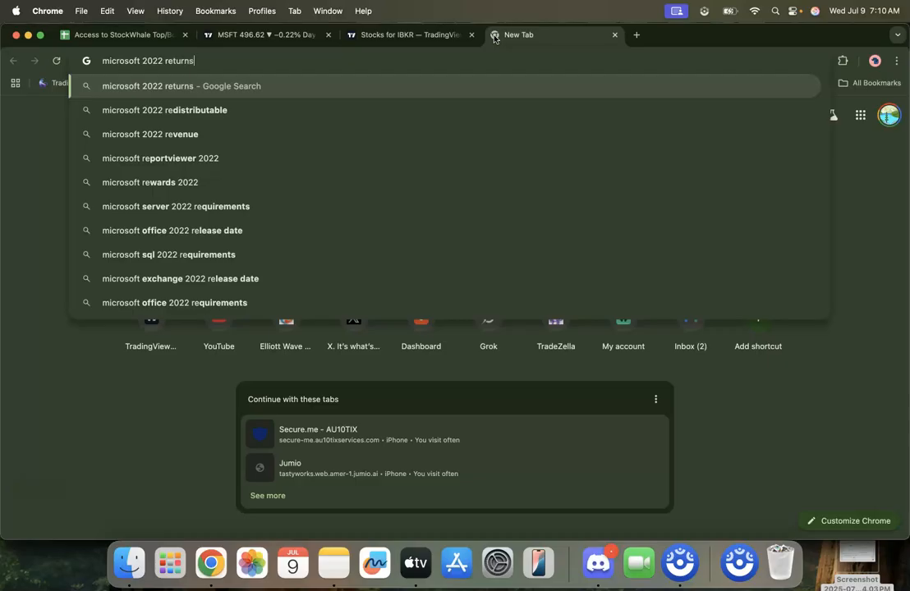
key(Return)
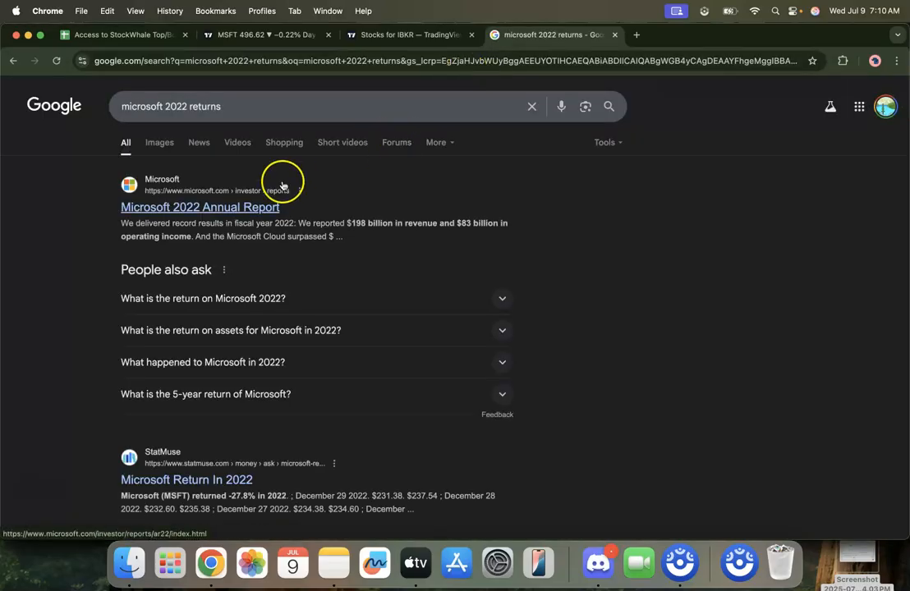
Step: Refine the Google search to "microsoft 2022 returns stock", highlight the annual return figure, and go back to the MSFT chart
click(276, 106)
text(stock)
key(Return)
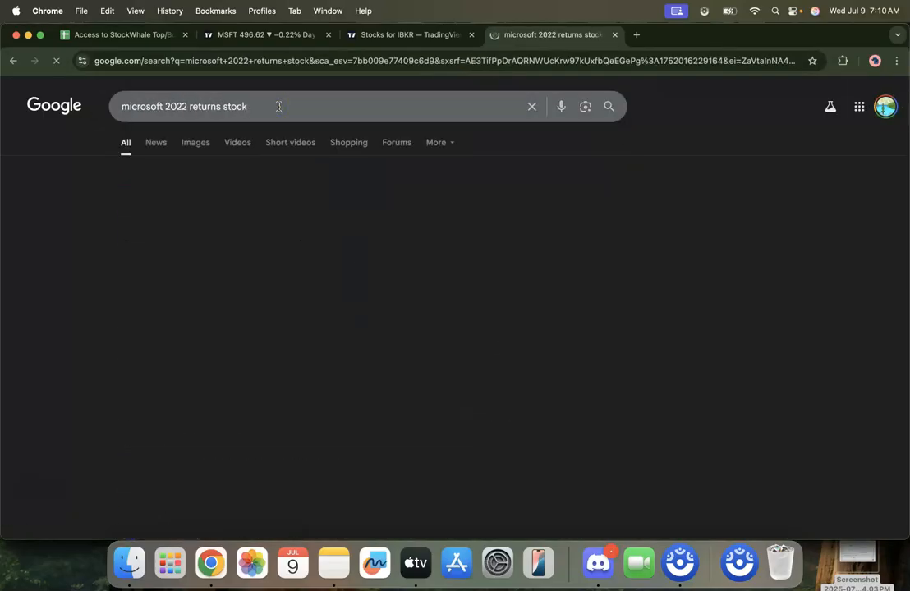
double_click(279, 181)
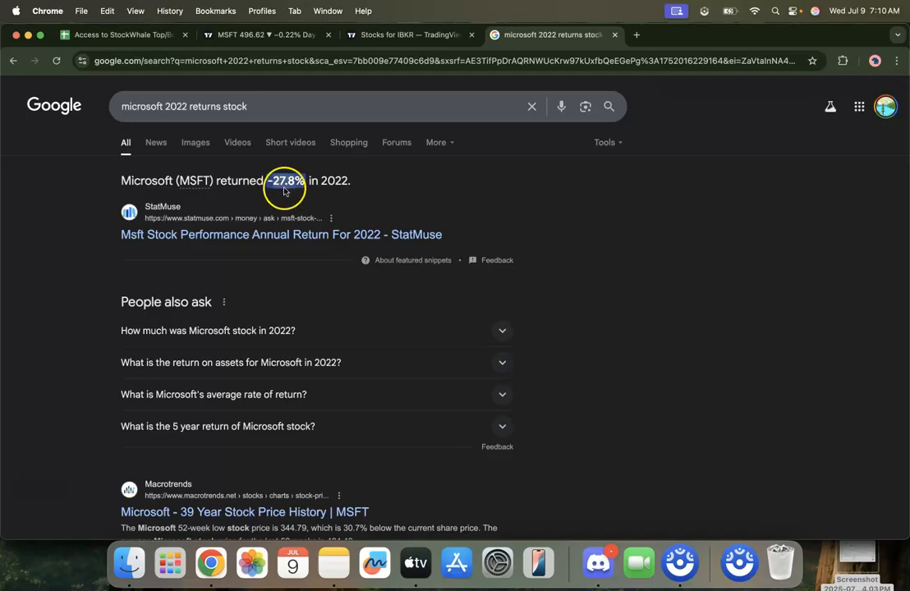
click(292, 37)
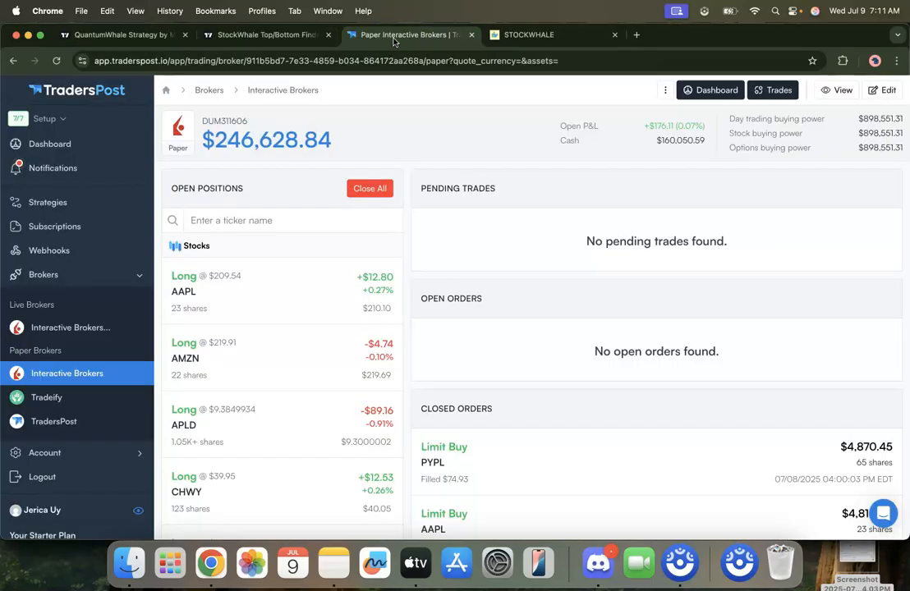
Step: Examine the open stock positions and closed orders of the paper Interactive Brokers account in TradersPost again
scroll(408, 265, down, 1)
scroll(408, 264, up, 1)
scroll(409, 265, down, 1)
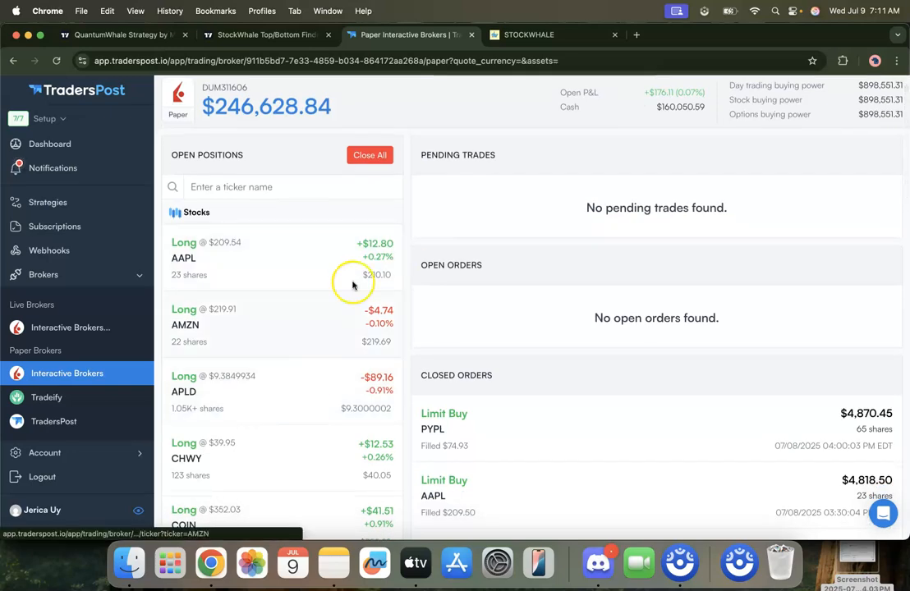
scroll(305, 349, down, 6)
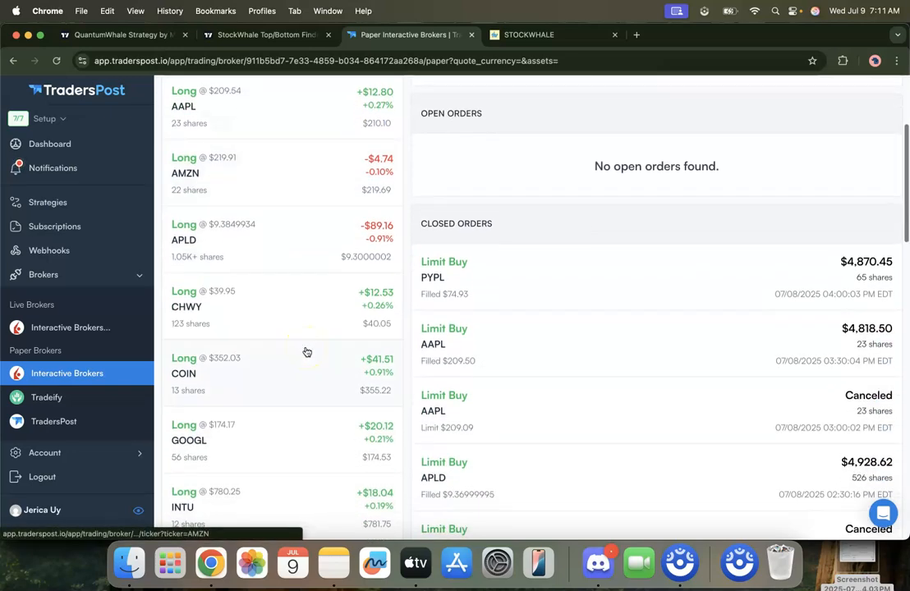
scroll(306, 352, down, 14)
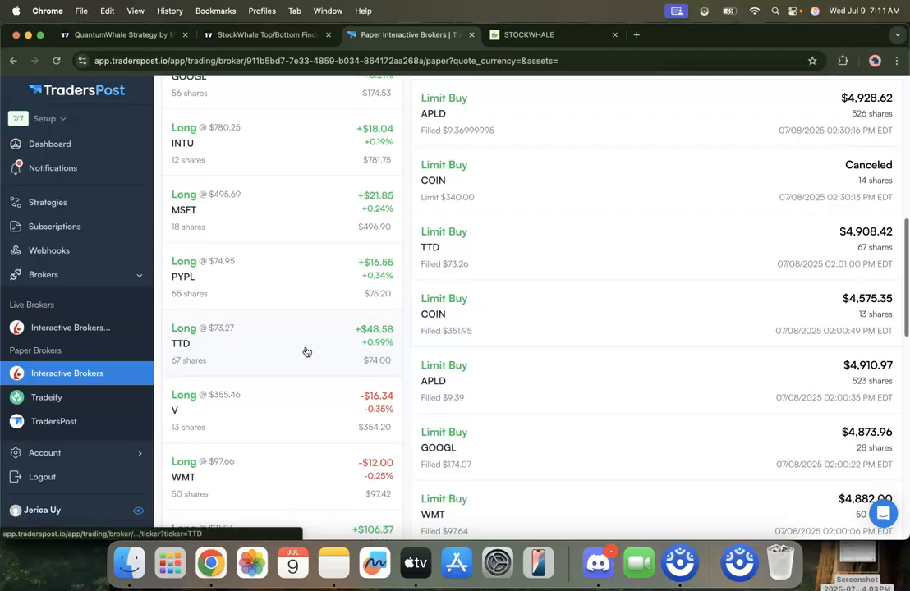
scroll(305, 351, down, 4)
scroll(306, 352, up, 8)
scroll(306, 352, up, 17)
scroll(306, 352, down, 5)
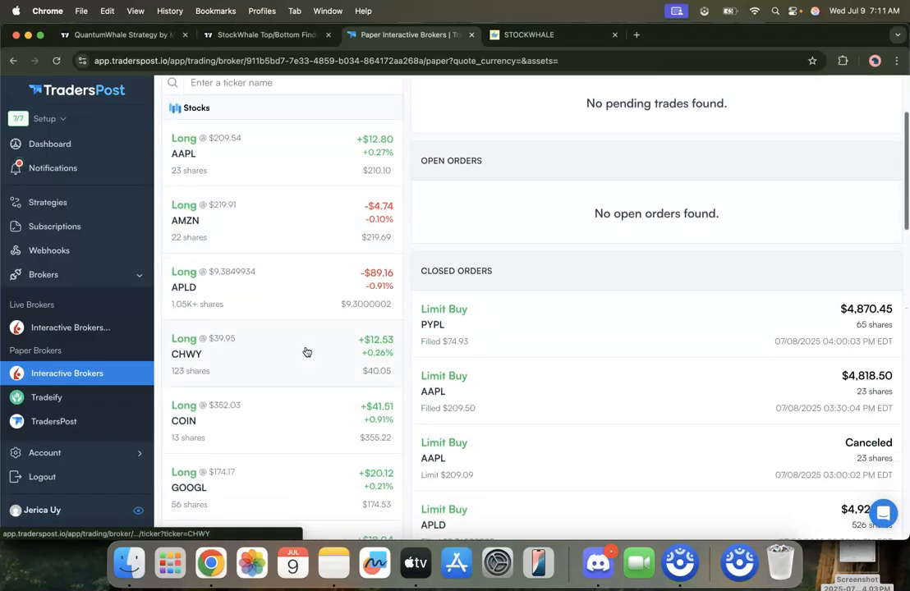
scroll(305, 351, down, 7)
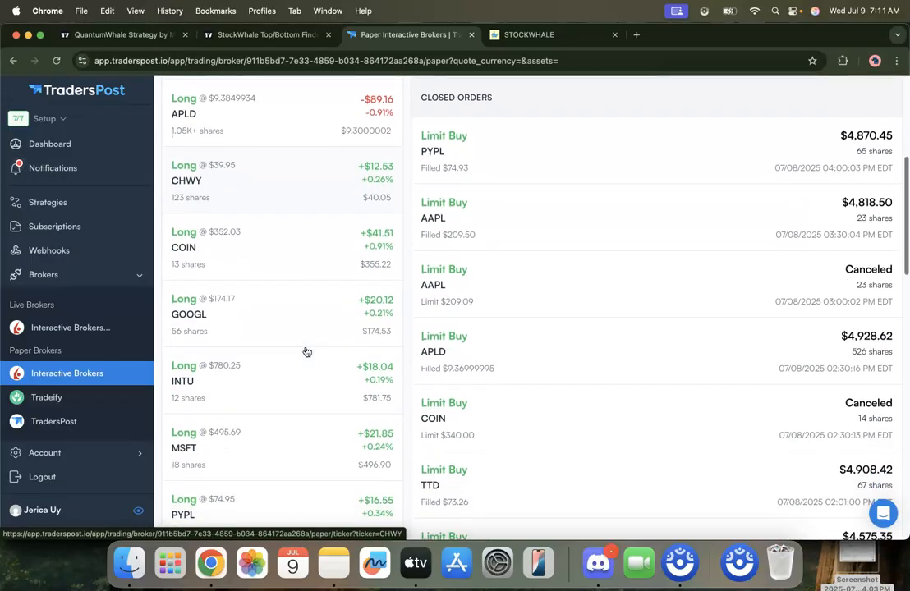
scroll(305, 352, up, 7)
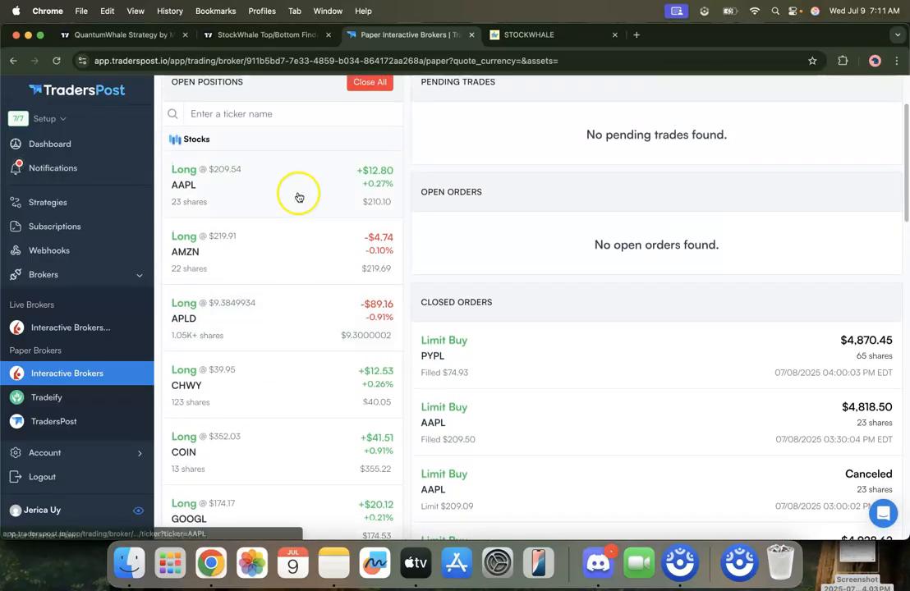
Step: Find the CHWY position among the paper account's open stock positions and load Chewy, Inc. (CHWY, NYSE) on the TradingView chart
scroll(291, 250, down, 8)
scroll(293, 250, down, 2)
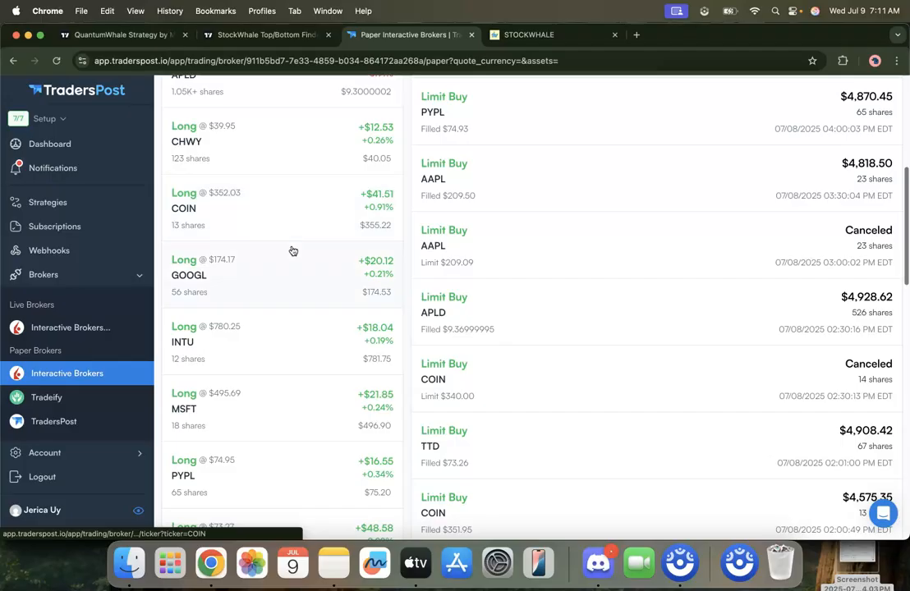
scroll(291, 297, up, 3)
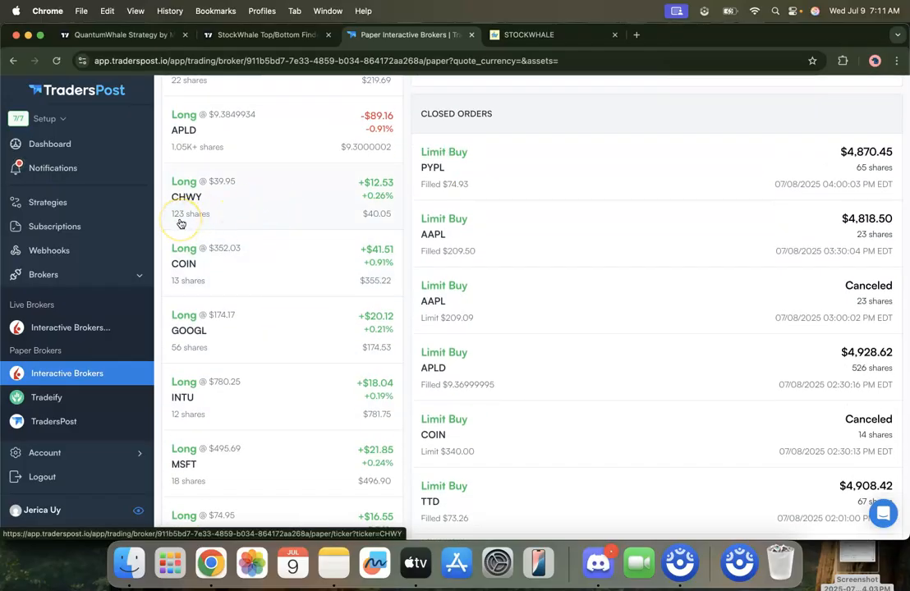
key(super+grave)
click(609, 277)
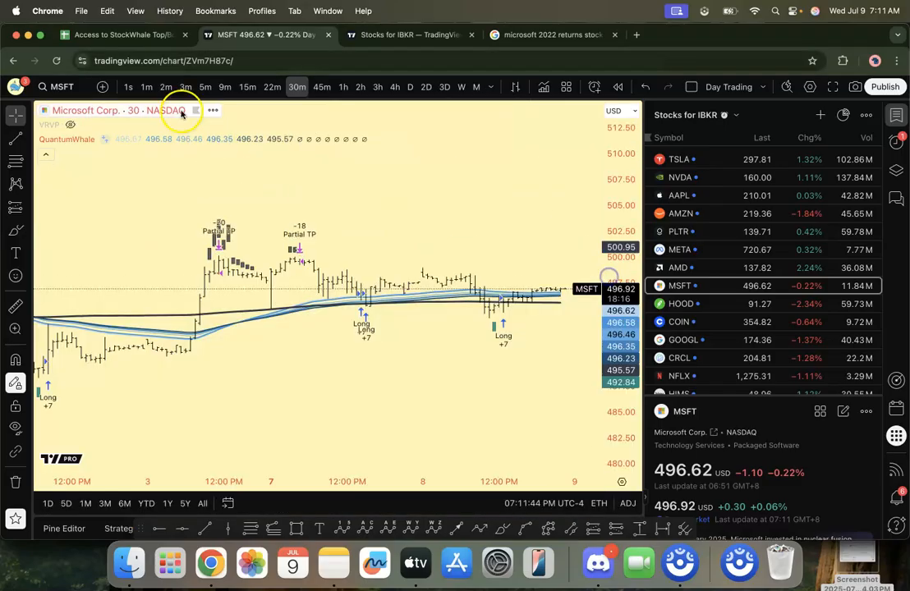
click(61, 87)
text(CHWY)
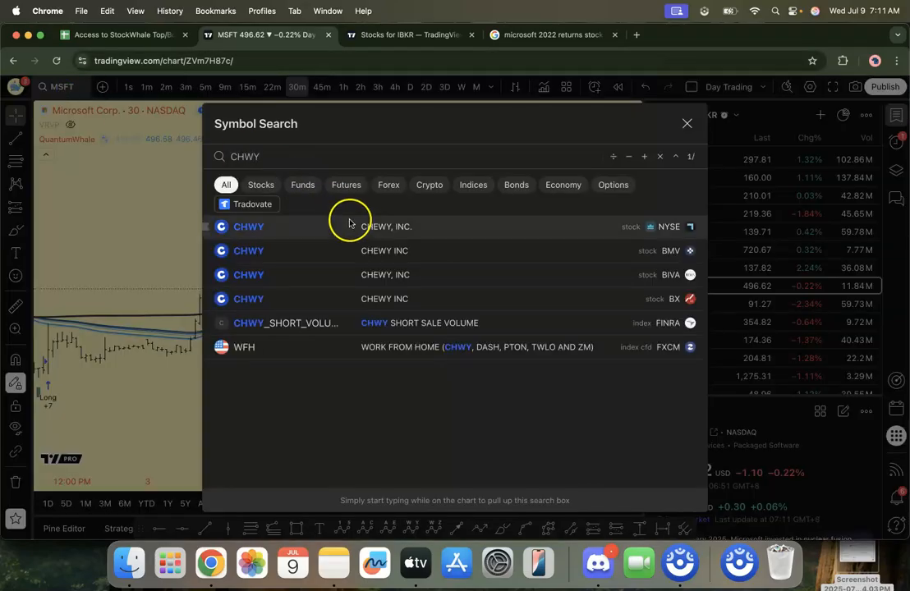
click(349, 226)
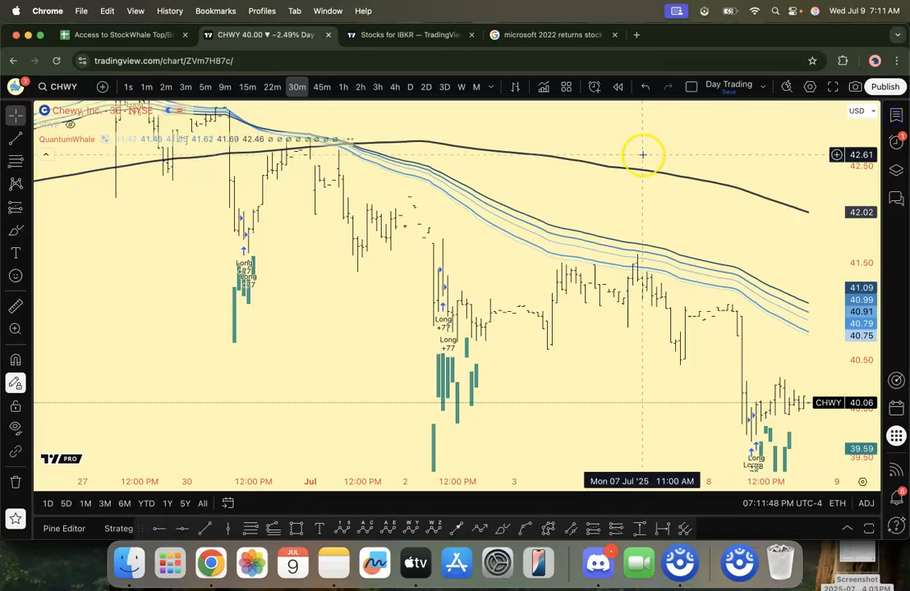
Step: Rescale the CHWY chart and circle the latest price bars near the 8 July long entries with the Brush
drag(857, 164, 858, 385)
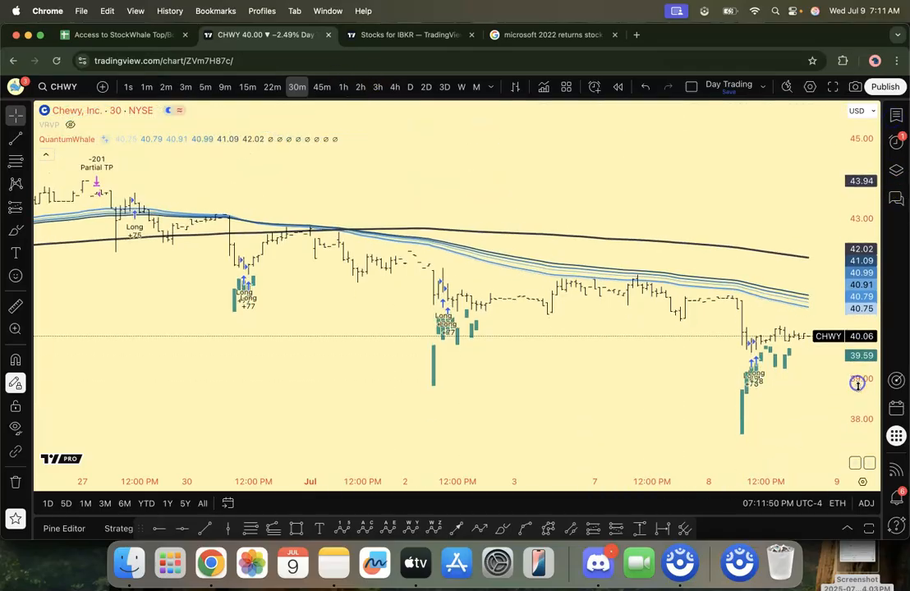
scroll(455, 481, down, 3)
drag(754, 378, 444, 375)
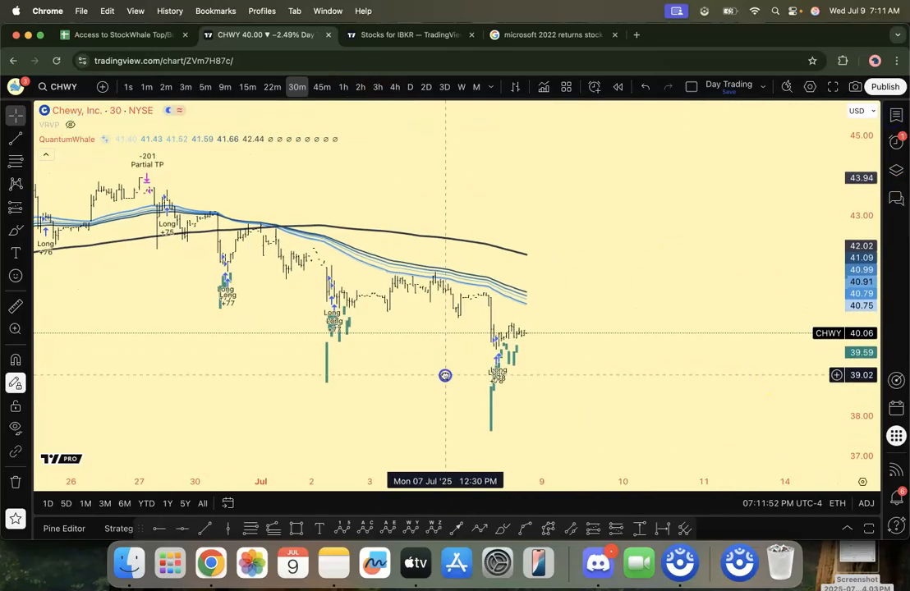
click(493, 348)
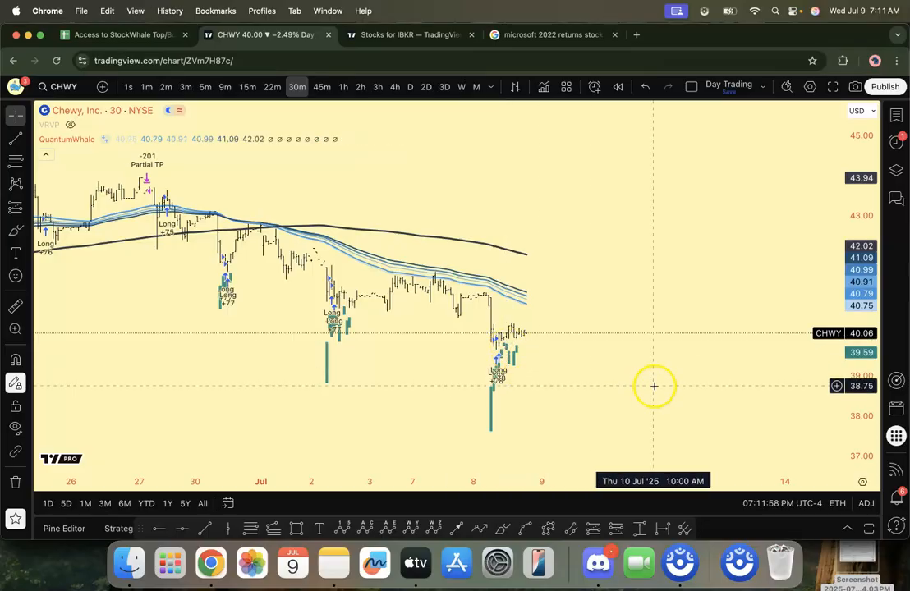
drag(854, 417, 673, 287)
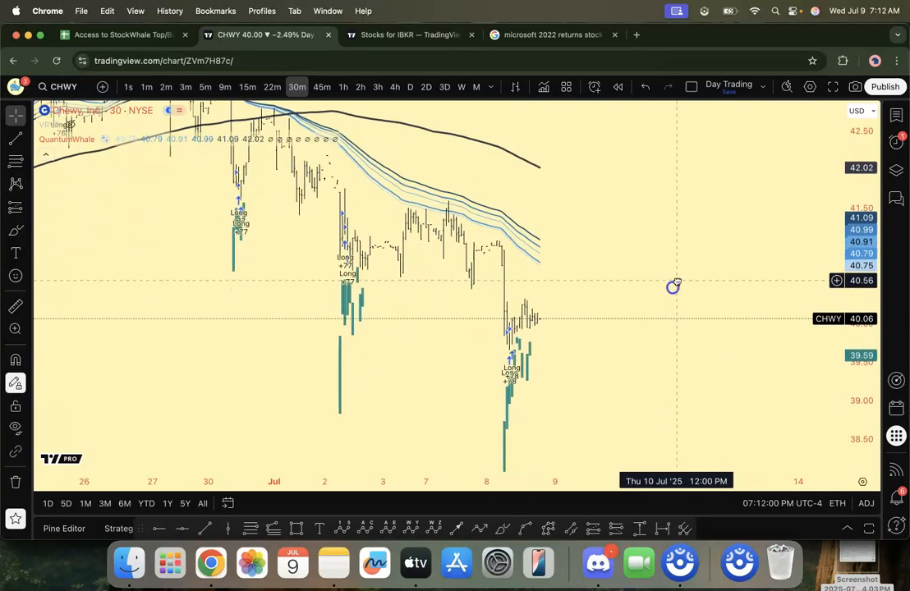
click(506, 524)
mouse_move(533, 321)
mouse_down()
mouse_move(502, 325)
mouse_move(528, 342)
mouse_move(506, 321)
mouse_up()
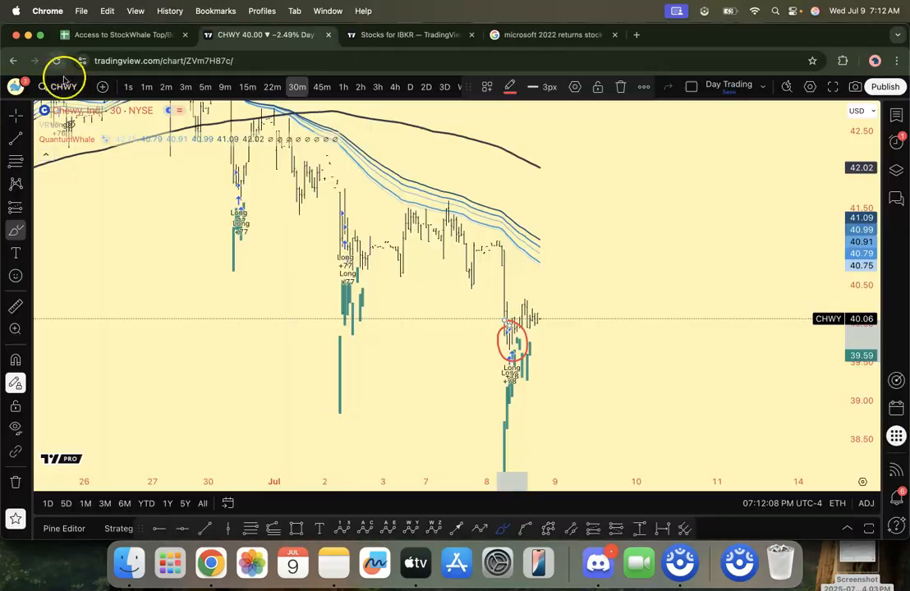
Step: Change the chart symbol to Coinbase Global, Inc. (COIN) on NASDAQ
click(65, 87)
text(CO)
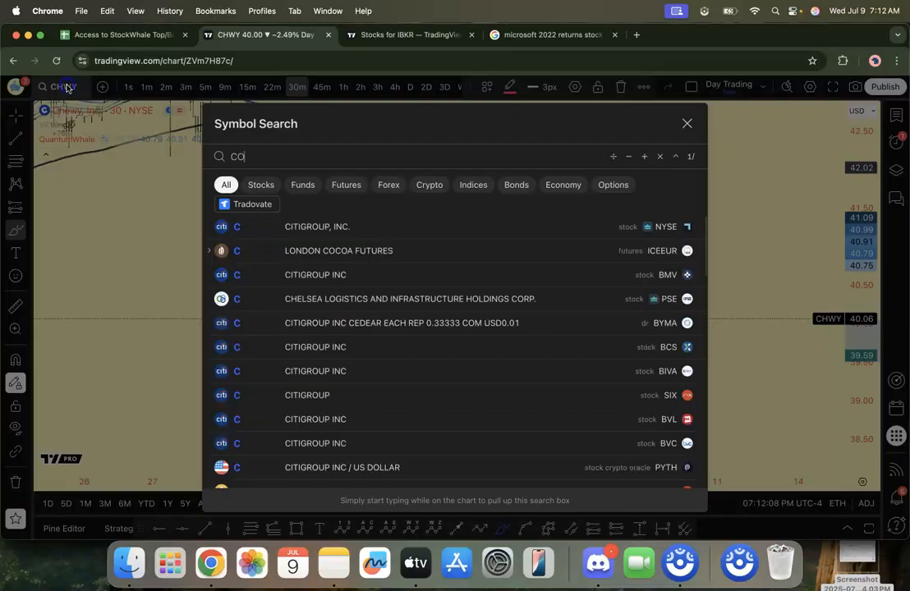
text(IN)
click(380, 225)
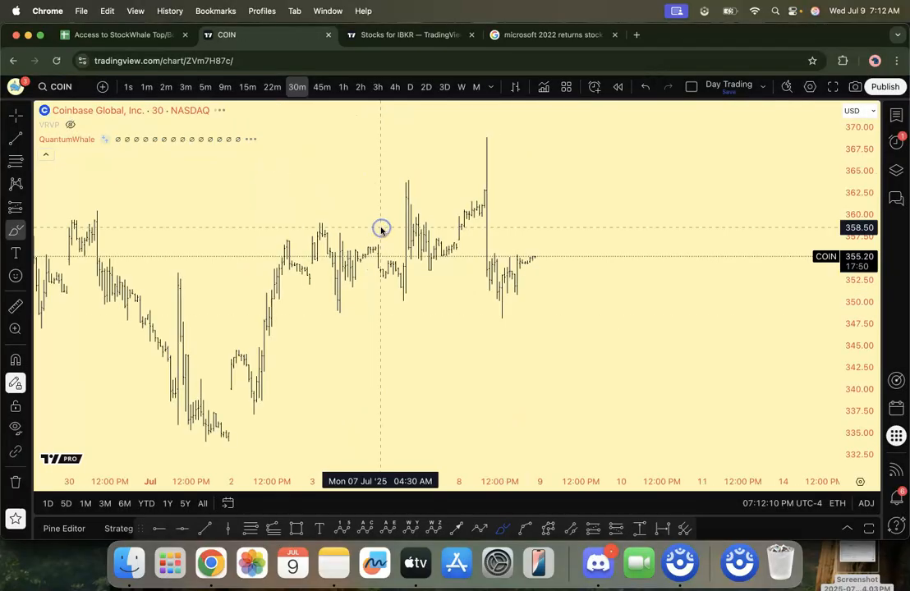
Step: Remove all nine existing drawings from the COIN chart
right_click(591, 212)
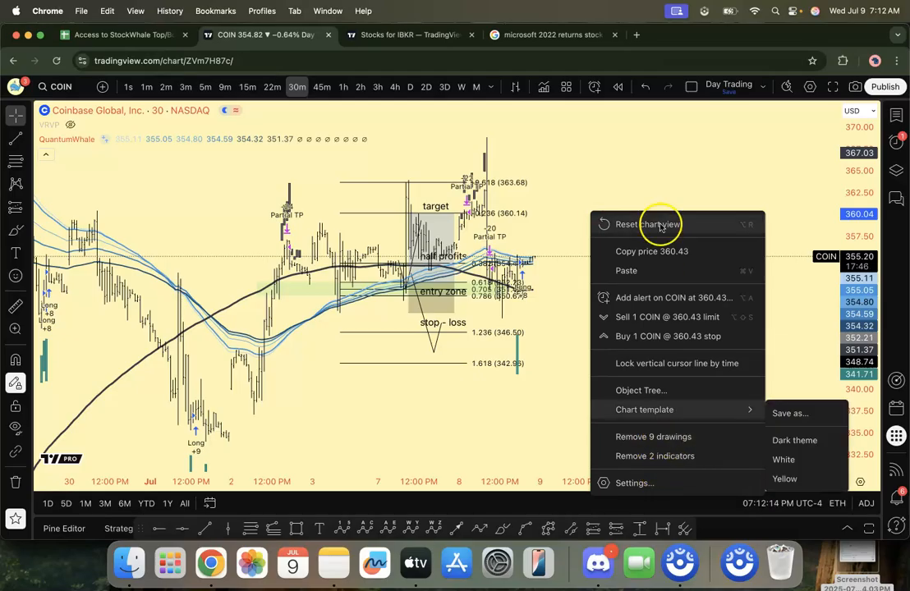
right_click(657, 177)
click(701, 402)
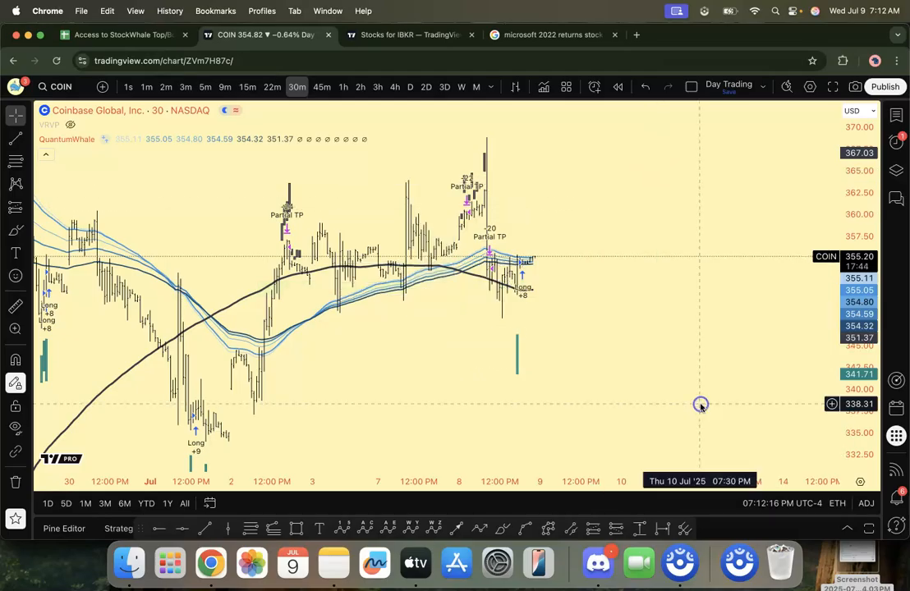
Step: Circle the latest long entry on the COIN chart with the Brush
click(503, 529)
mouse_move(530, 253)
mouse_down()
mouse_move(532, 272)
mouse_move(528, 249)
mouse_up()
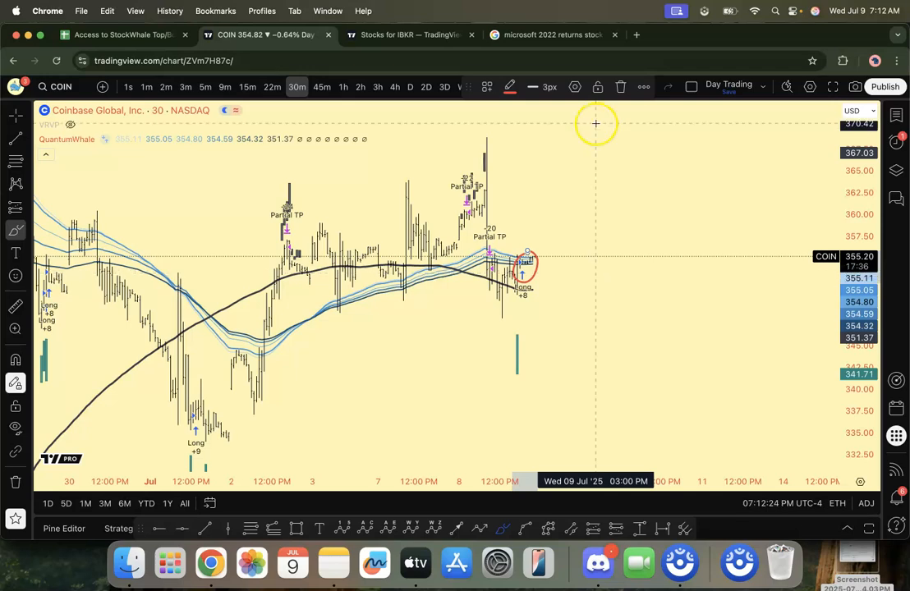
click(620, 87)
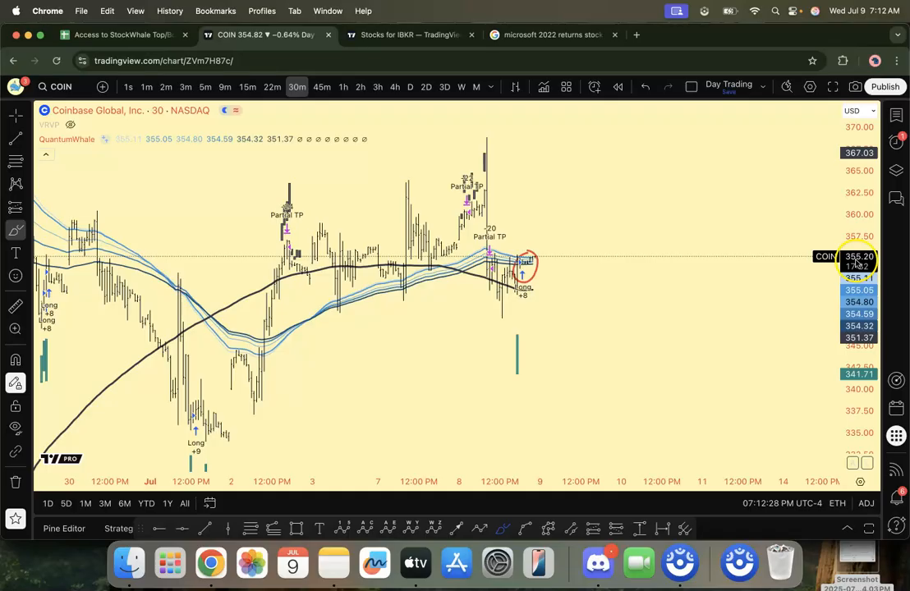
Step: Calculate 13*355 with a Google search in the tab holding the Microsoft returns results
click(591, 34)
click(578, 61)
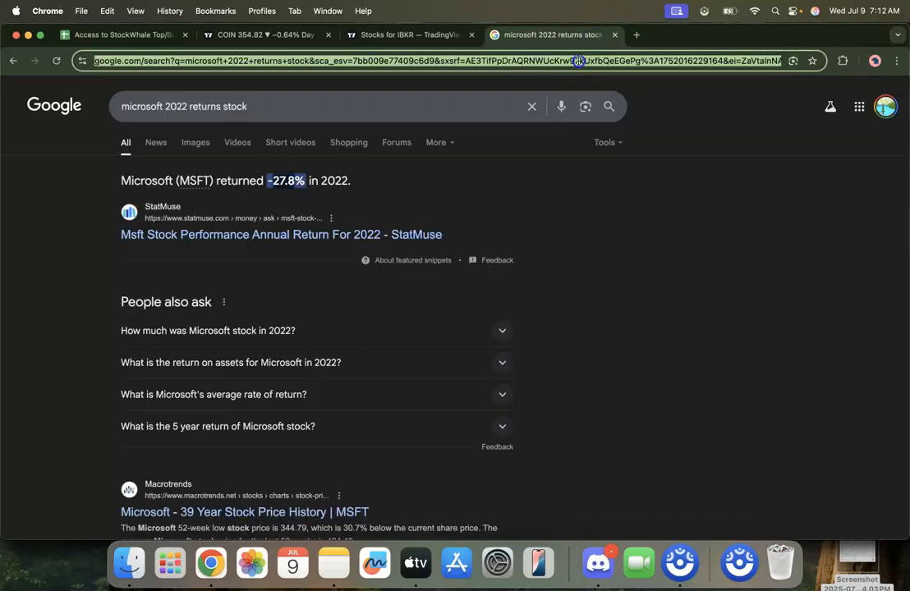
text(13*355)
key(Return)
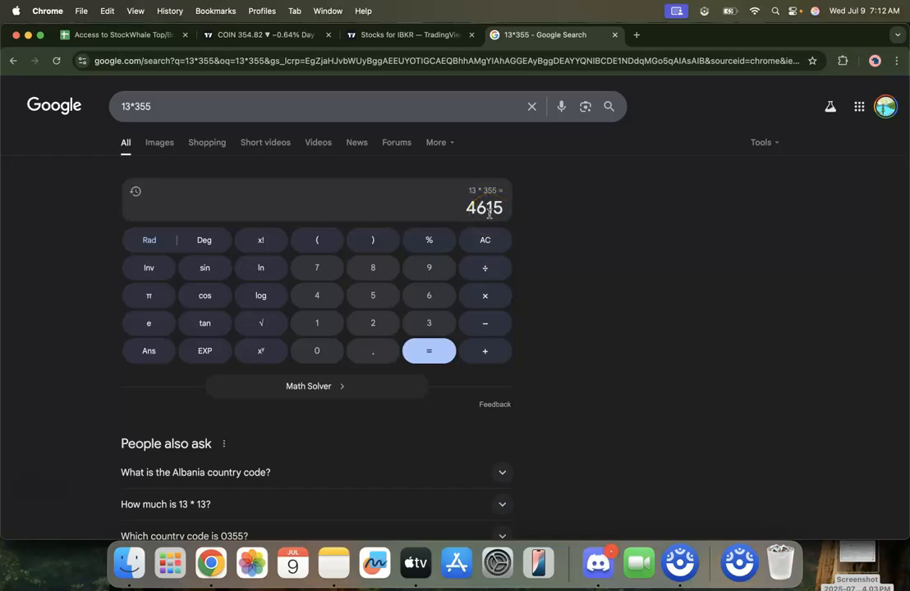
Step: Check the paper account's balance in TradersPost, calculate 4615/246000 with Google and highlight the leading digits of the result
key(super+grave)
scroll(315, 169, up, 4)
scroll(315, 169, down, 1)
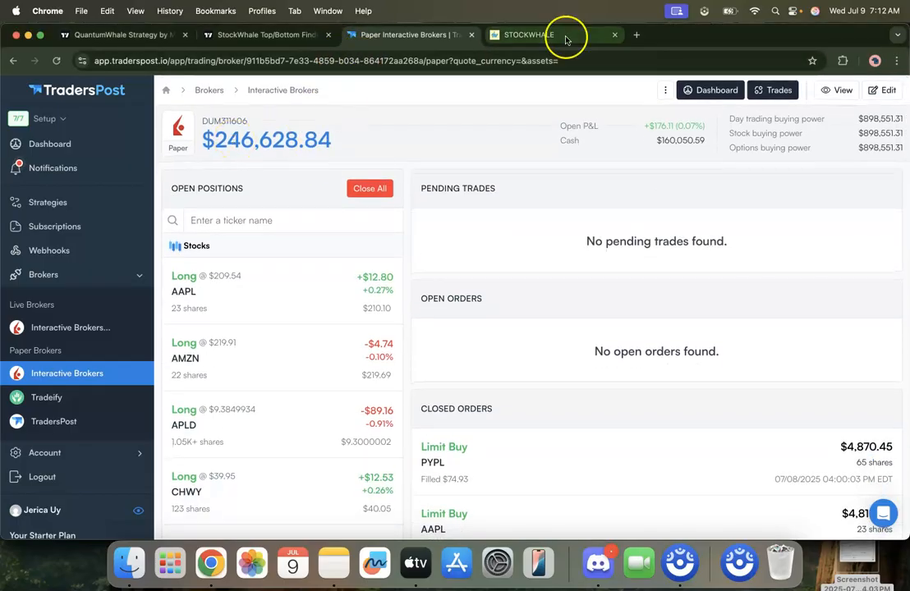
key(super+grave)
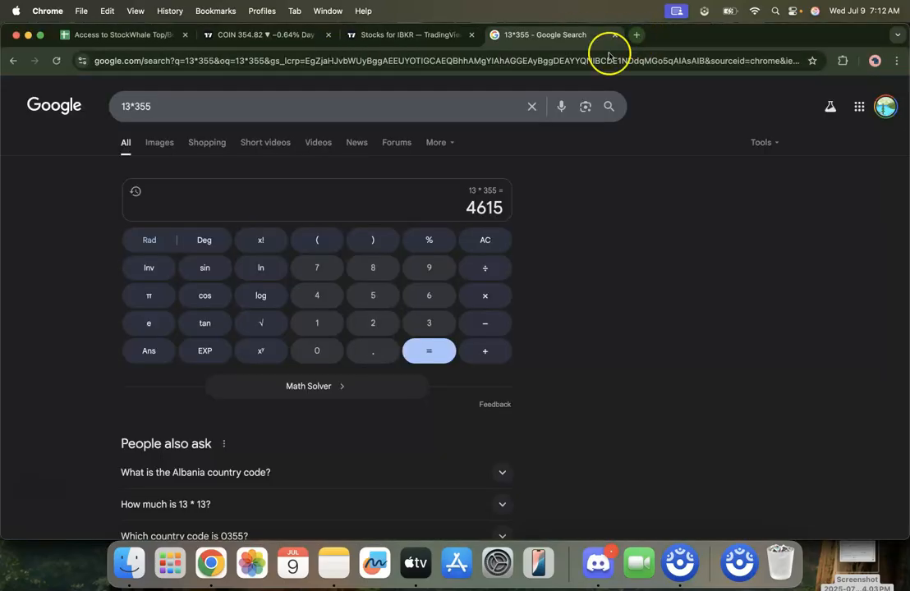
click(369, 106)
text(4615/)
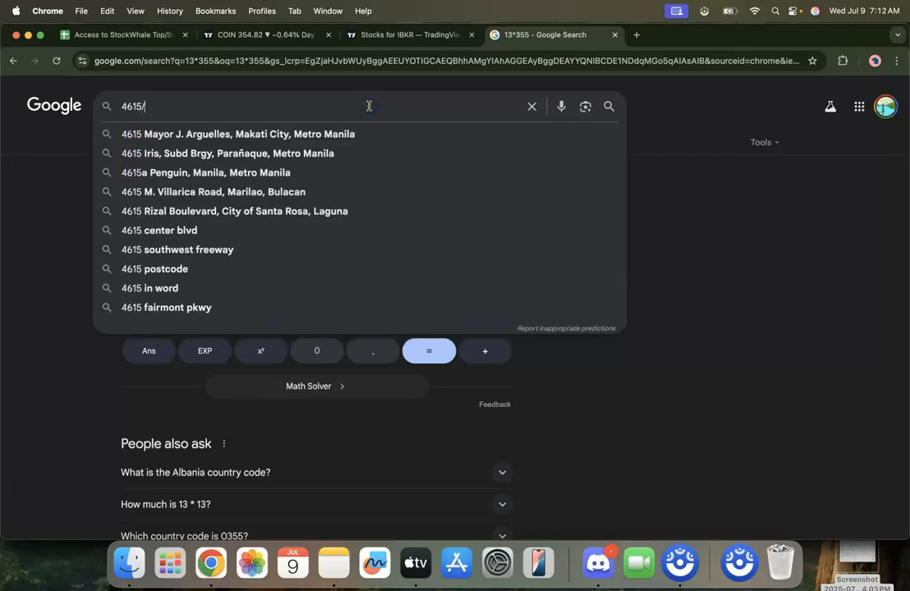
text(246000)
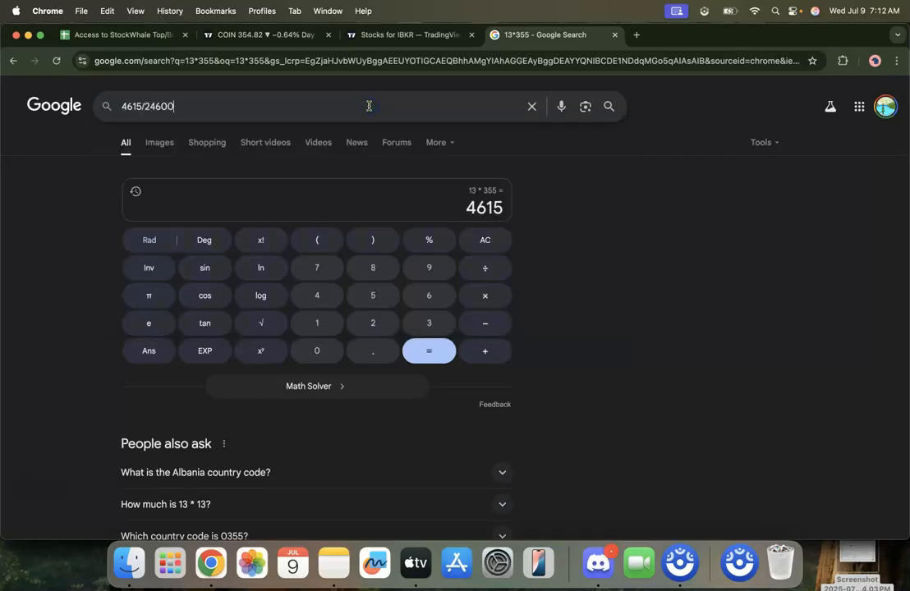
key(Return)
drag(408, 205, 461, 203)
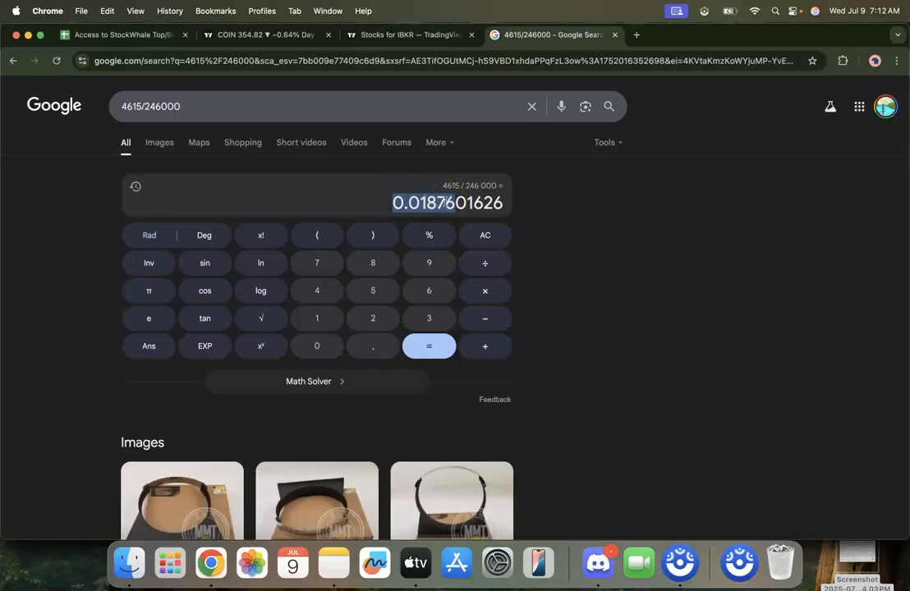
Step: Look through the list of open positions in TradersPost, from AAPL down to Z, and return to the account summary
key(super+grave)
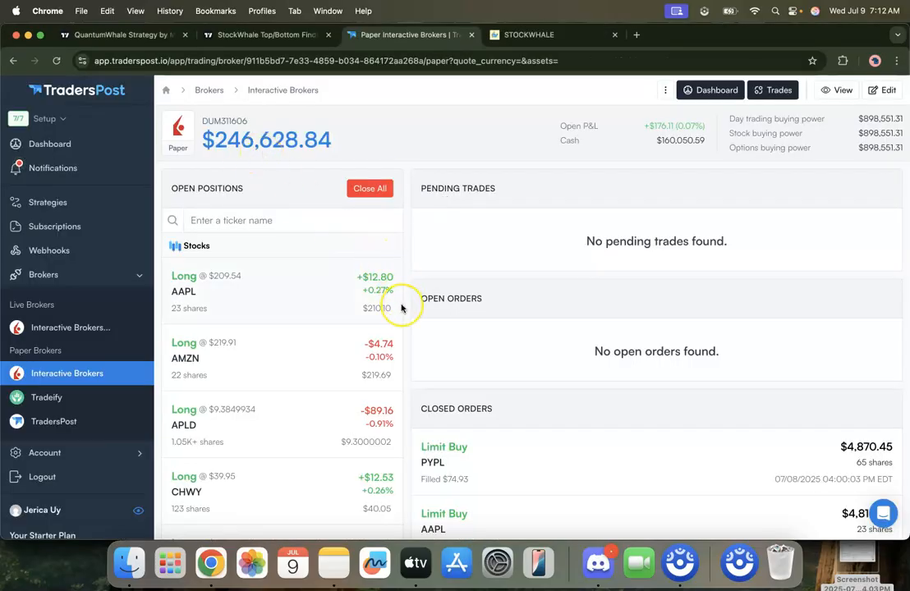
scroll(402, 308, down, 8)
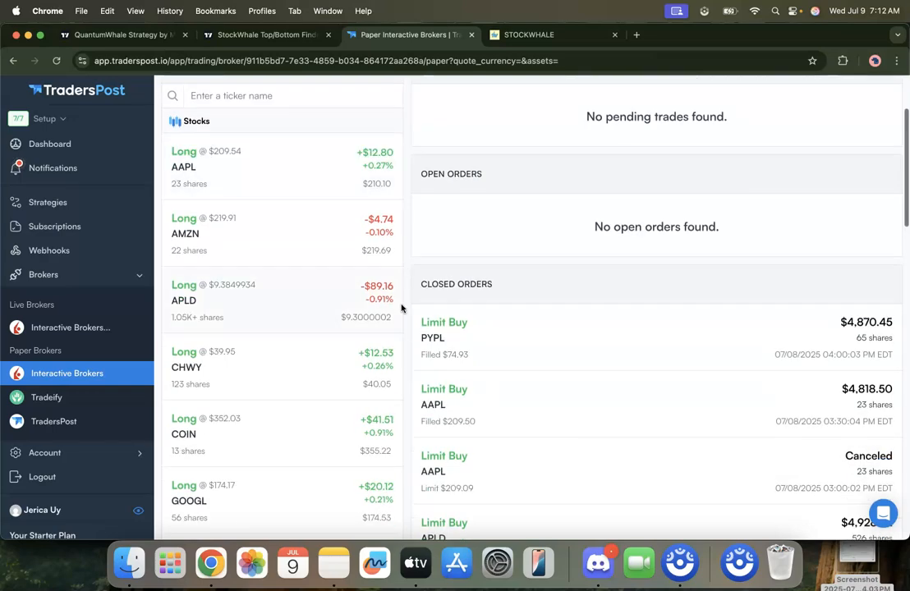
scroll(402, 308, down, 4)
scroll(401, 308, down, 5)
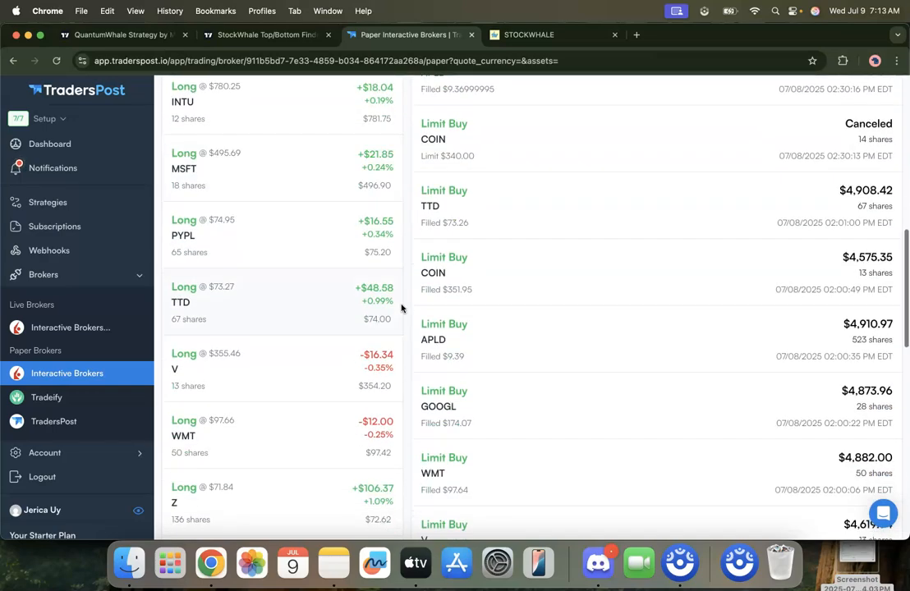
scroll(401, 309, up, 20)
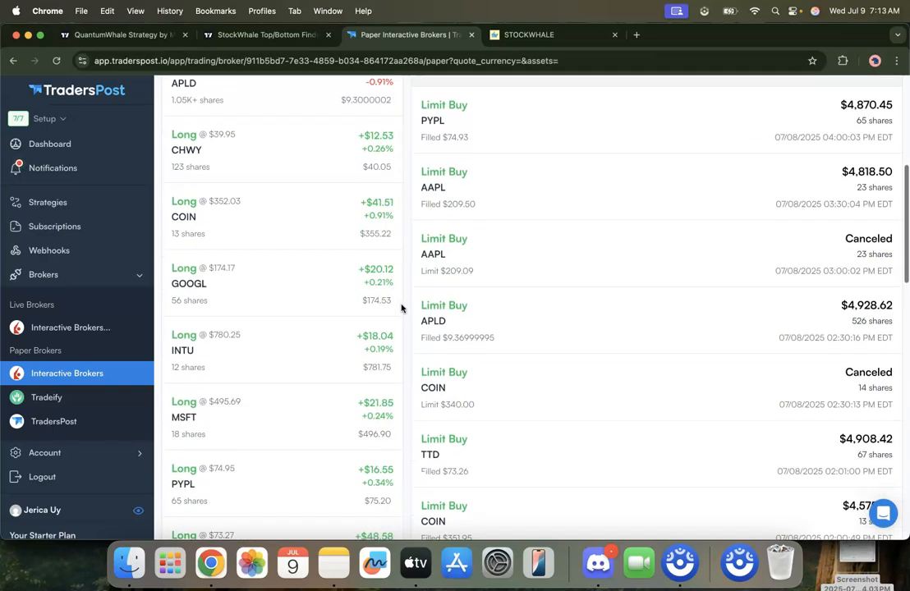
Step: Go back to the COIN chart in TradingView and remove the red brush circle around the latest long entry
key(super+grave)
click(246, 36)
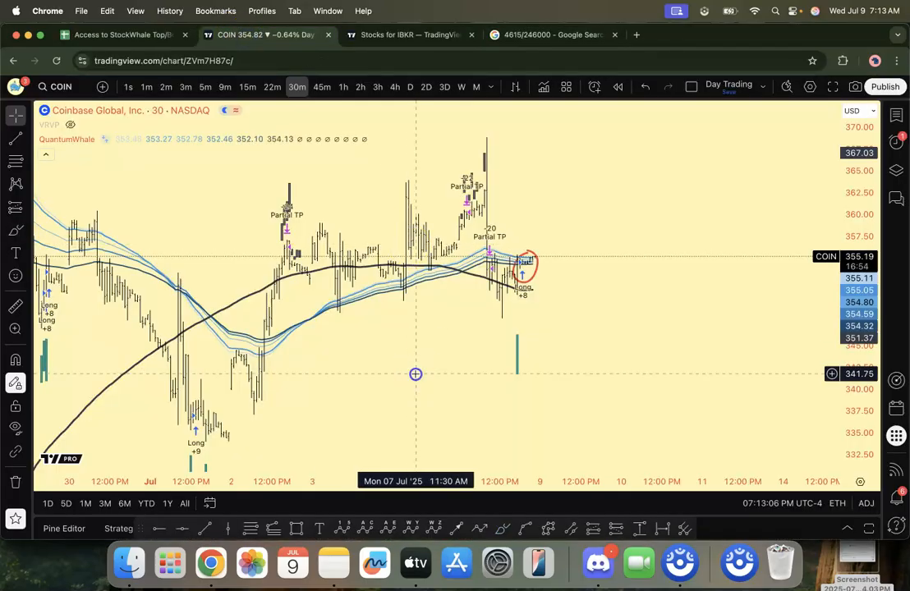
drag(414, 373, 467, 349)
right_click(467, 349)
click(518, 481)
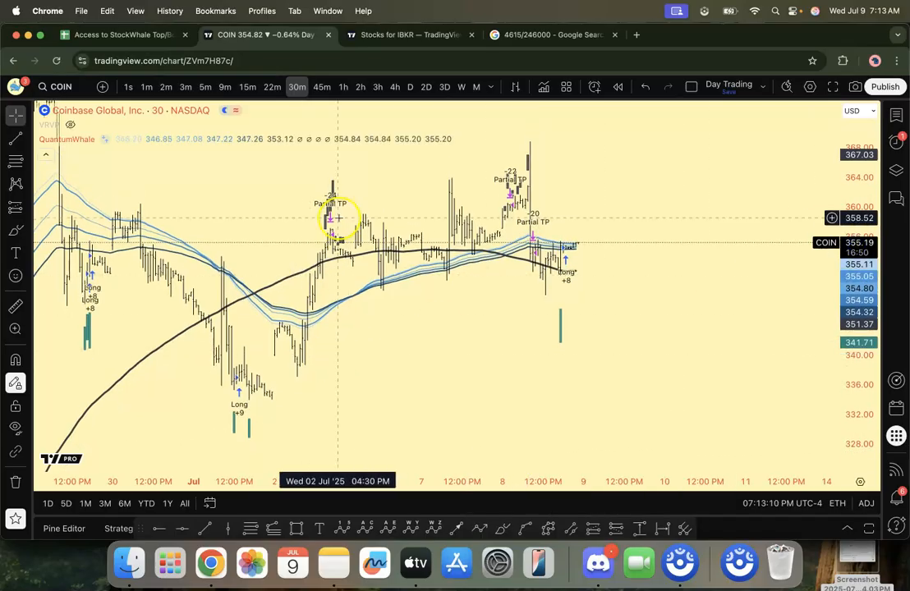
Step: Examine the COIN long entries and partial take-profits from late June to 8 July on the 30-minute chart
drag(289, 203, 345, 217)
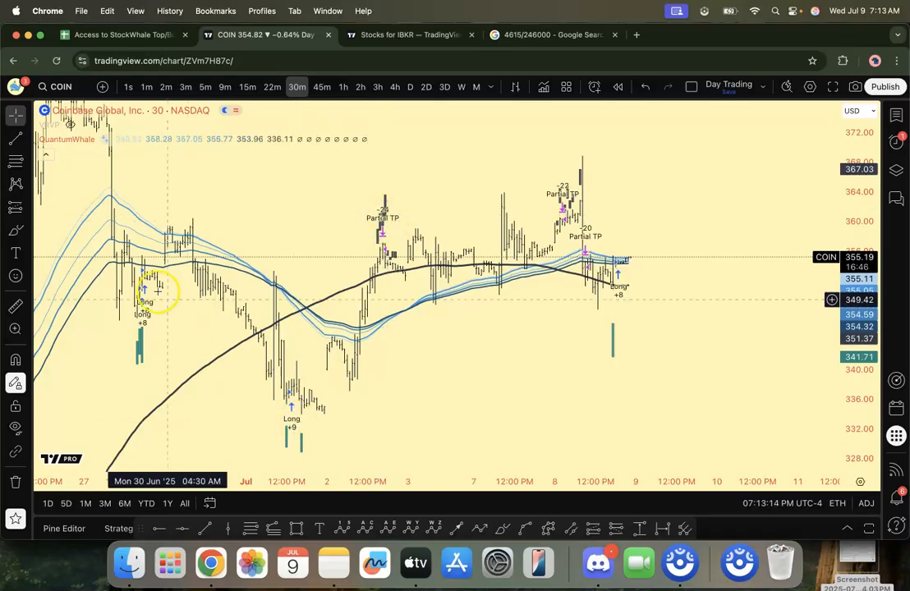
drag(175, 346, 177, 364)
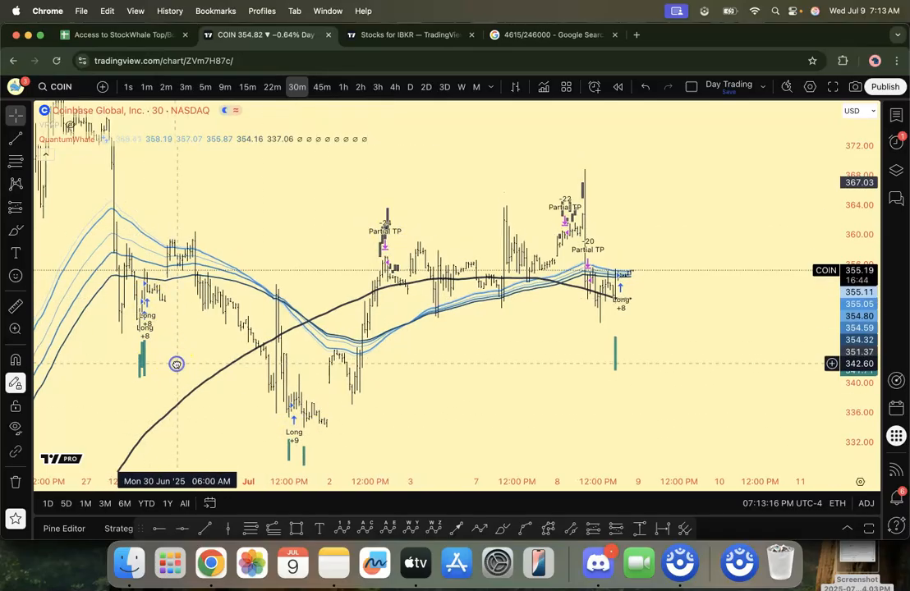
drag(314, 203, 398, 182)
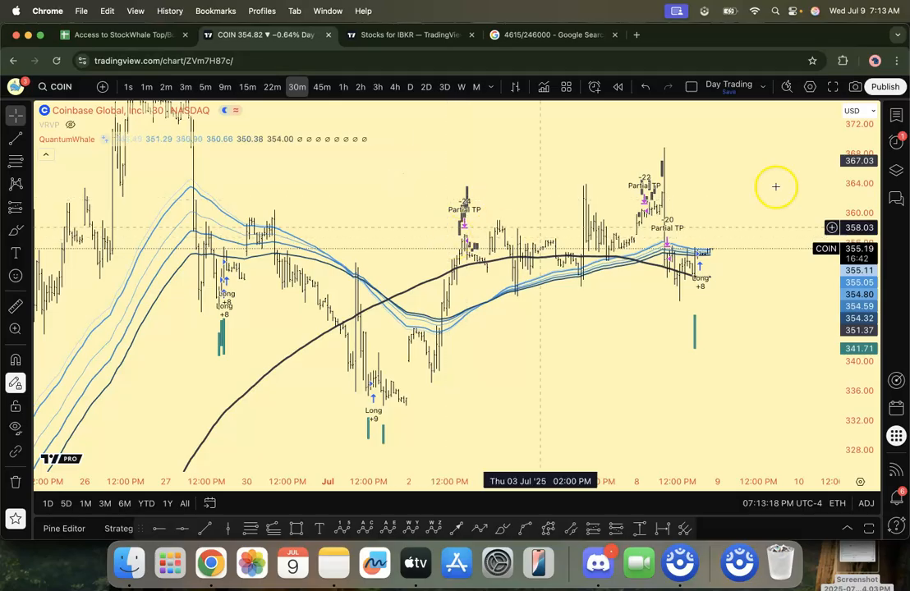
drag(863, 169, 863, 331)
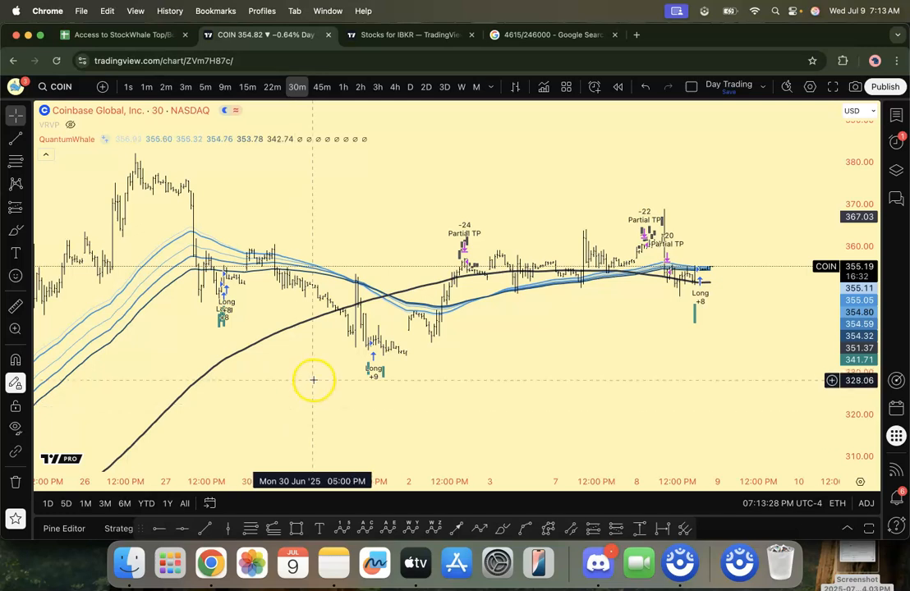
Step: Open QuantumWhale's Strategy Tester performance report for COIN and review its 2022 net profit and buy & hold return
click(117, 530)
click(143, 330)
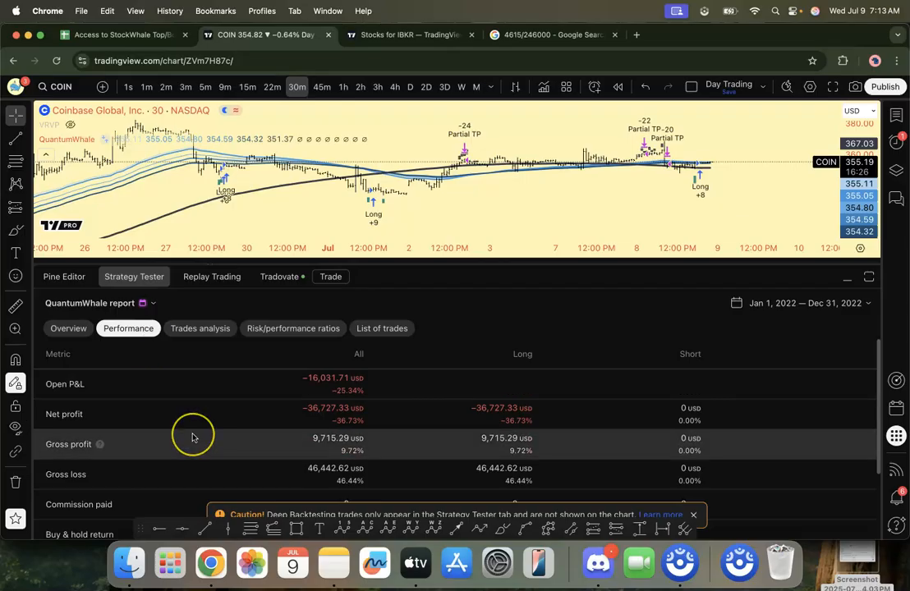
scroll(191, 435, down, 3)
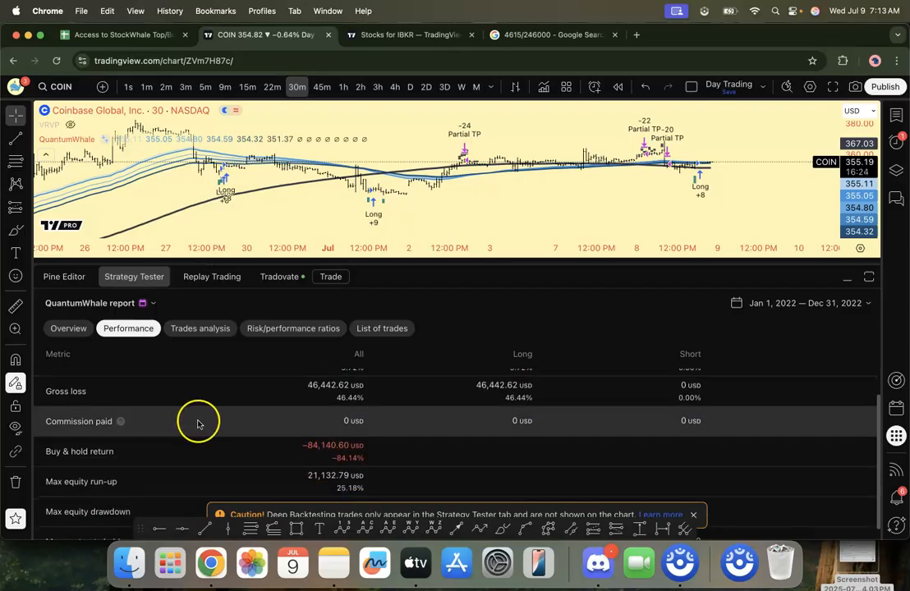
Step: Open the trades analysis of QuantumWhale's COIN report and set the backtest range to the last 365 days
click(207, 328)
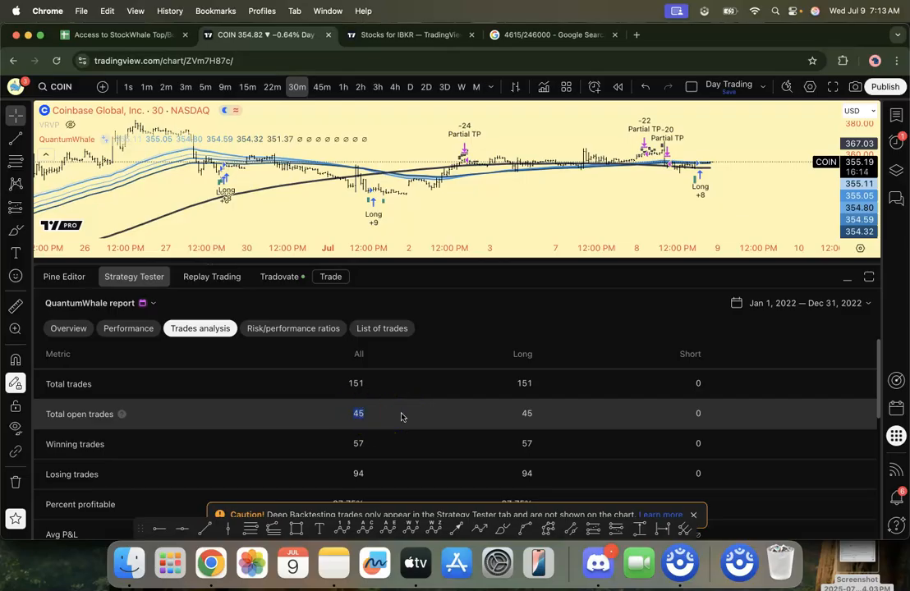
click(790, 309)
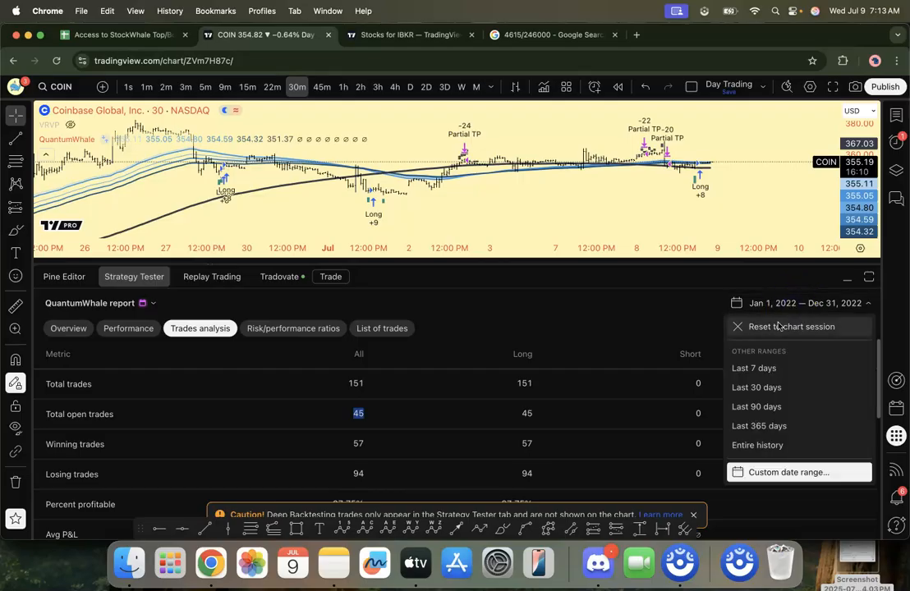
click(764, 424)
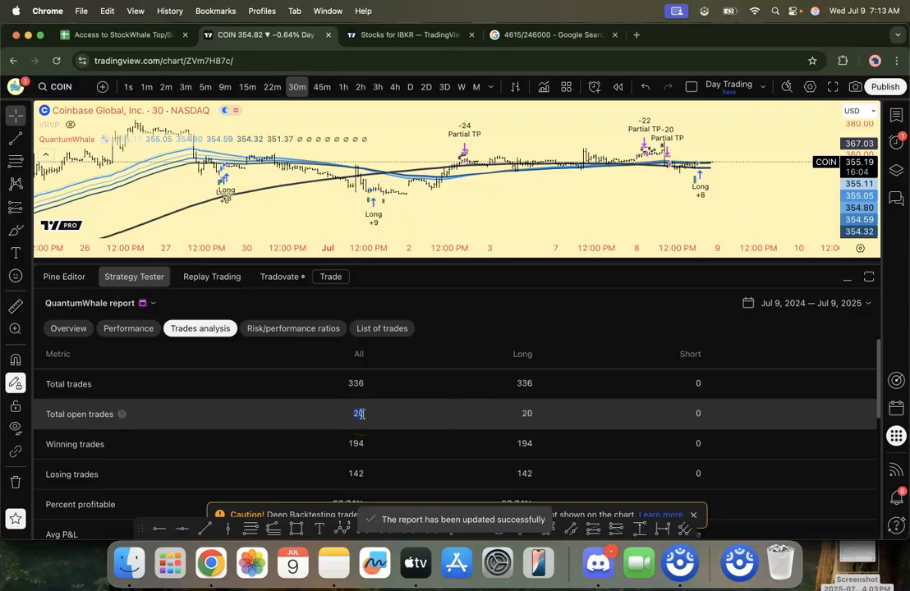
Step: Compare the total open trades in the COIN report with the recent long entries on the chart
click(847, 284)
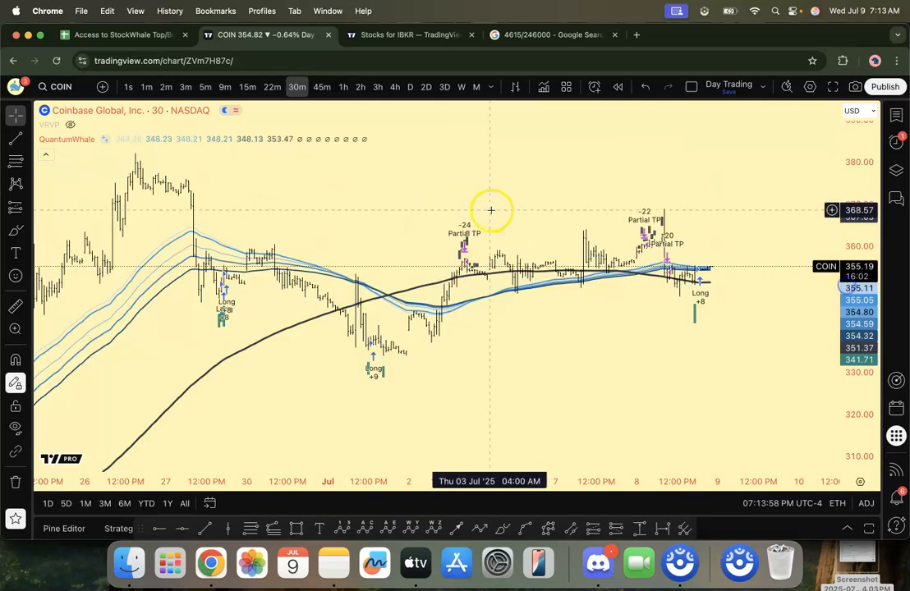
click(119, 529)
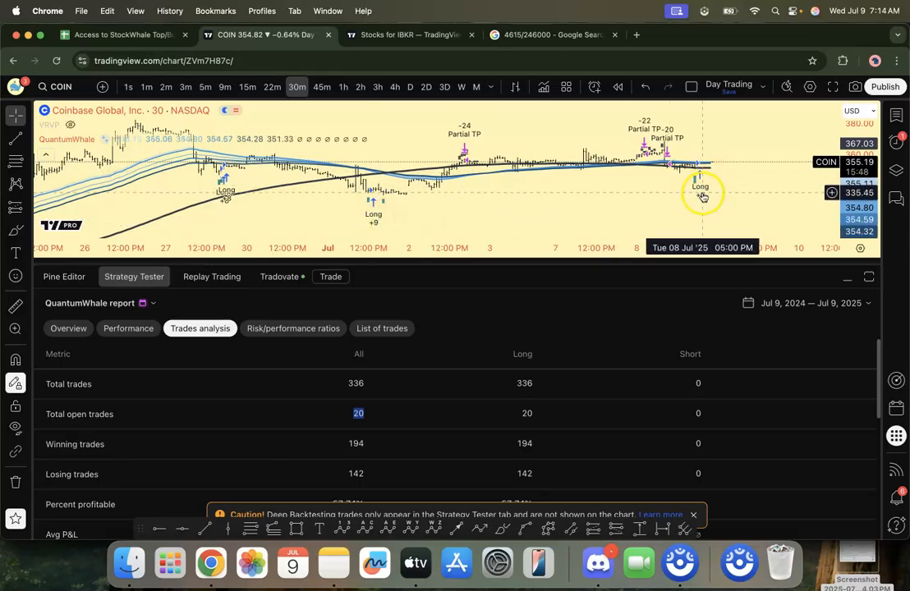
scroll(682, 190, right, 5)
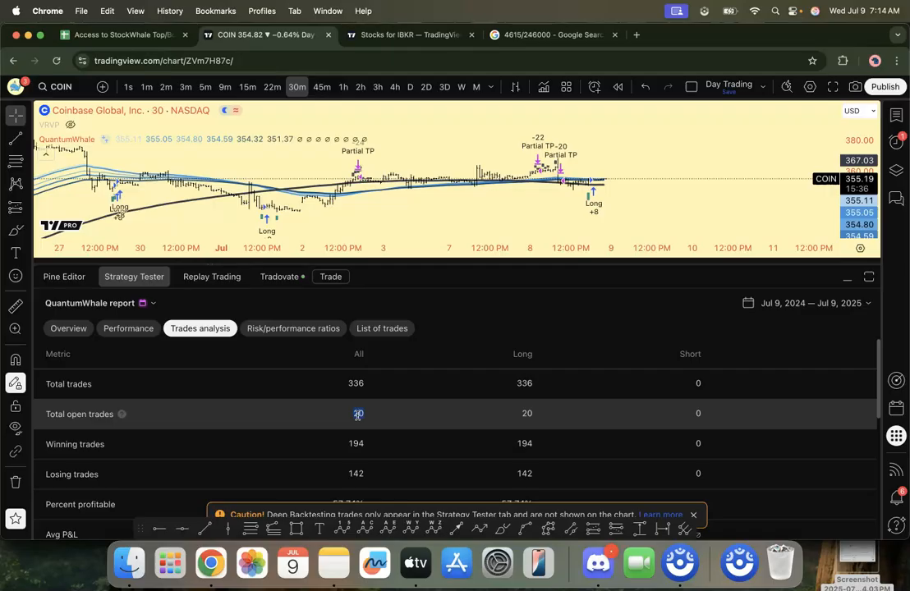
click(847, 279)
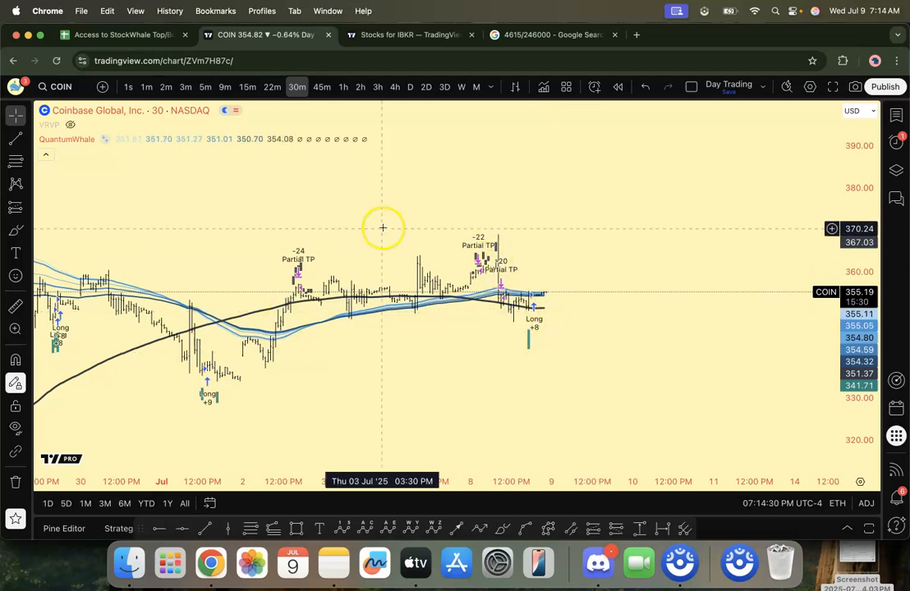
Step: Examine the COIN long entries and the partial take-profits between 30 June and 8 July on the enlarged 30-minute chart
drag(433, 335, 403, 349)
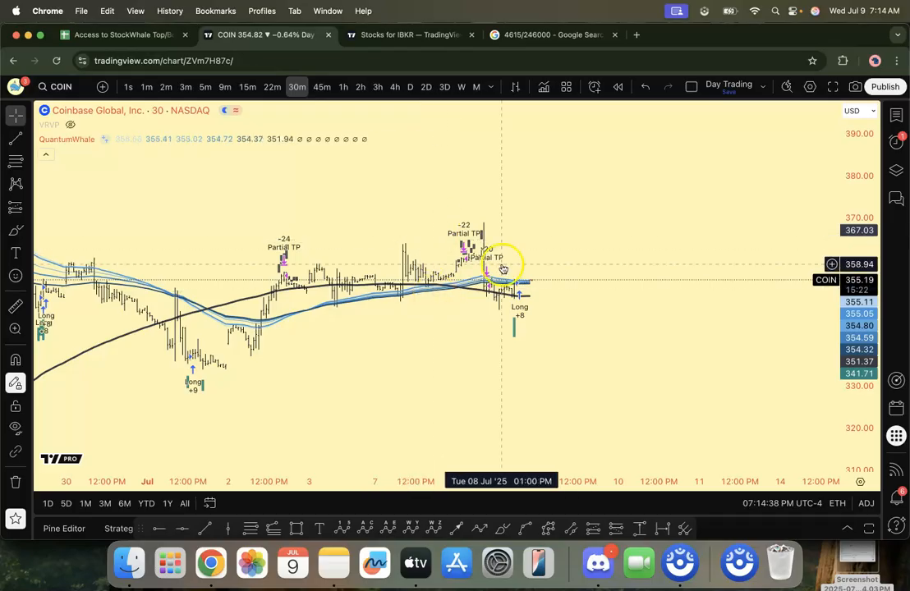
drag(598, 239, 560, 238)
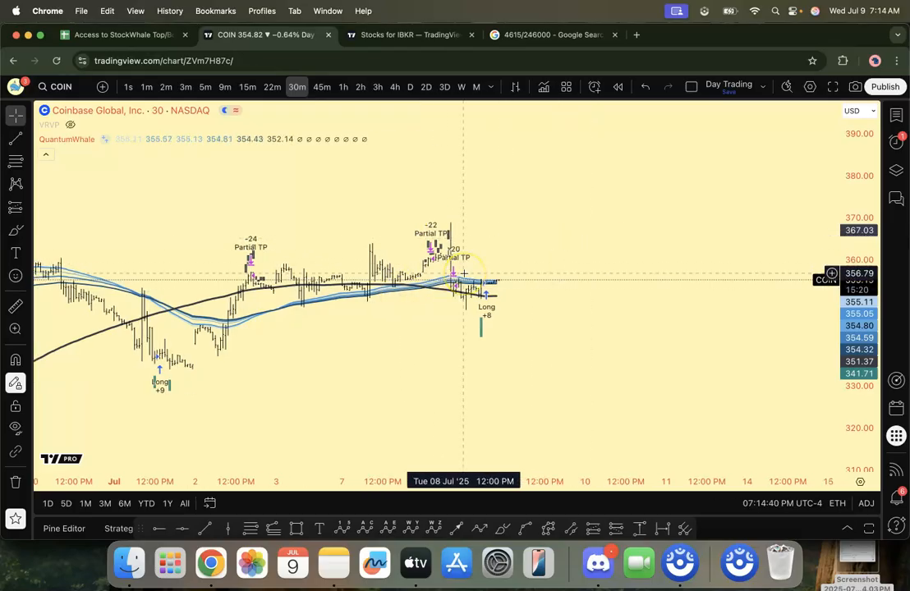
click(553, 240)
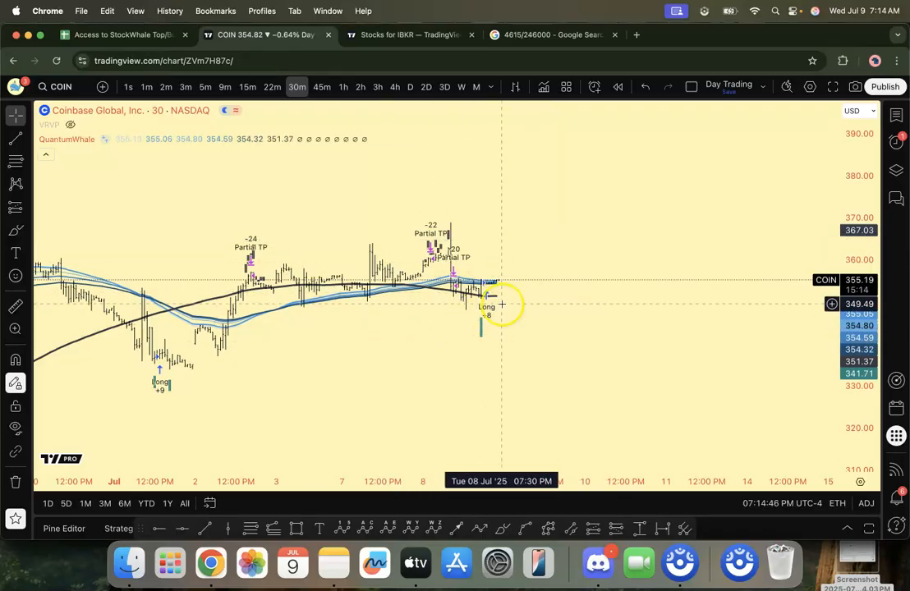
drag(635, 223, 622, 226)
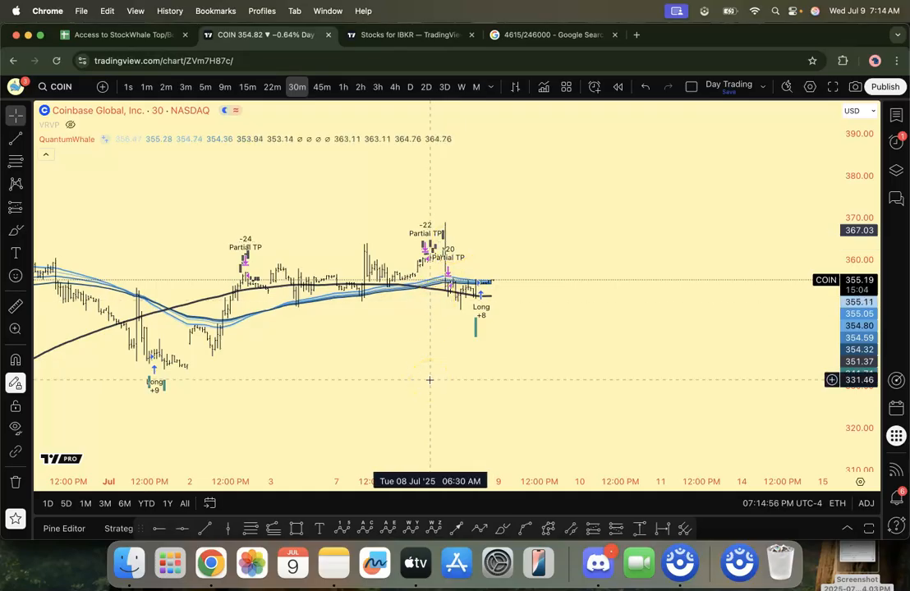
drag(412, 374, 456, 373)
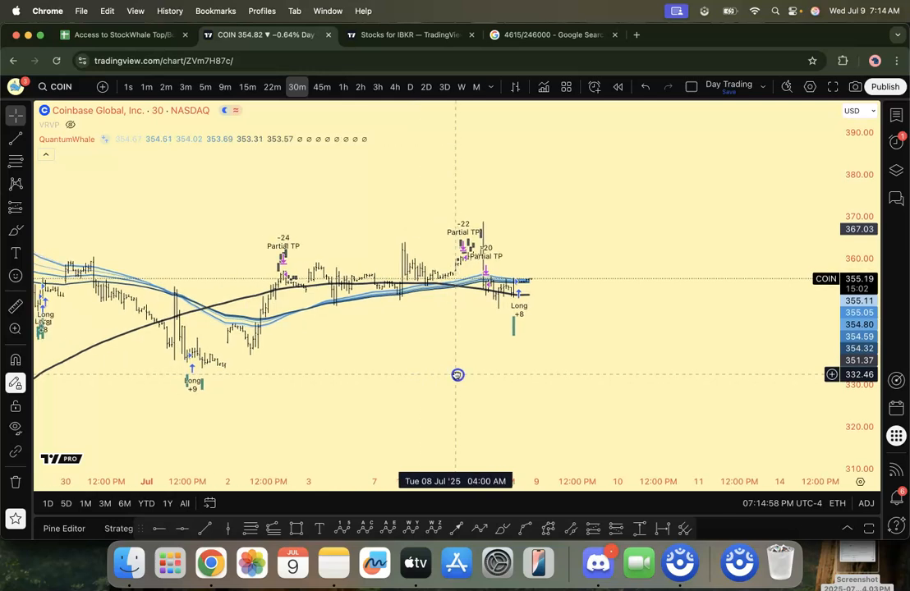
drag(344, 394, 326, 359)
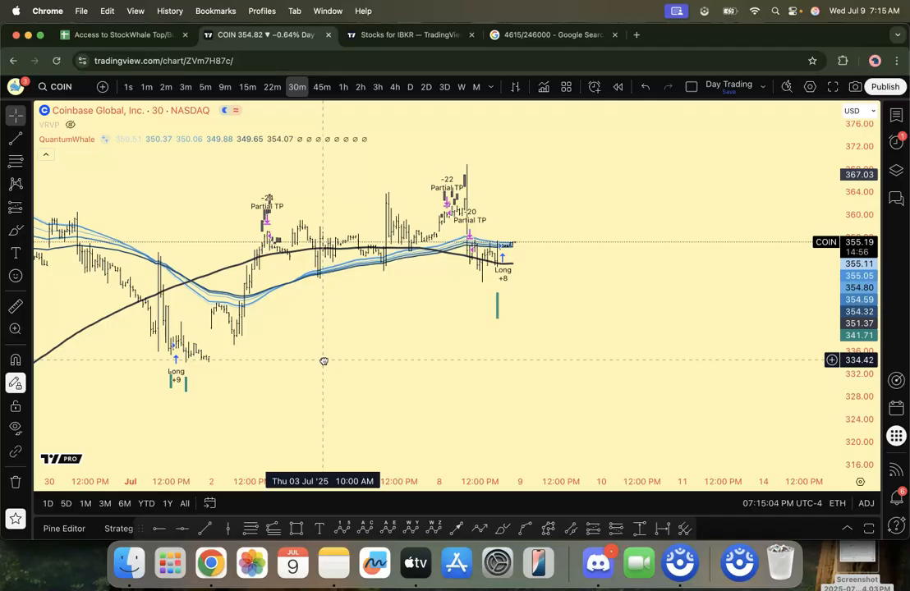
drag(324, 361, 373, 345)
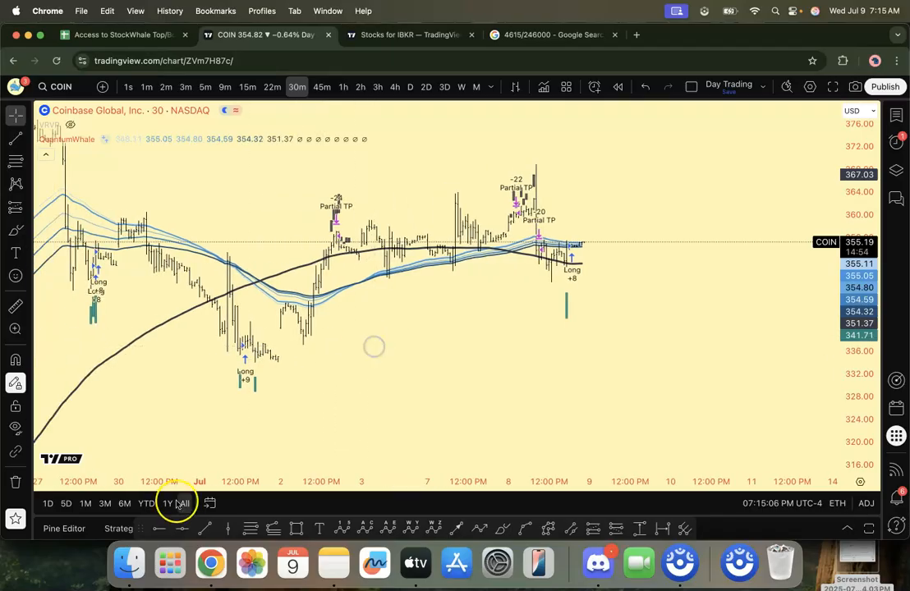
Step: Recheck the COIN trades analysis and its date range against the latest long entry and partial take-profits around 8 July
click(118, 530)
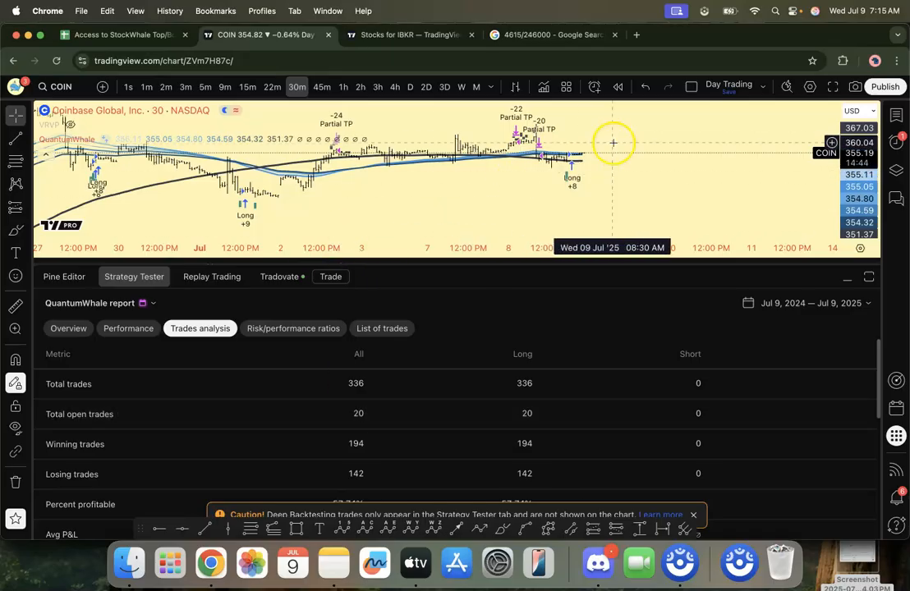
click(847, 278)
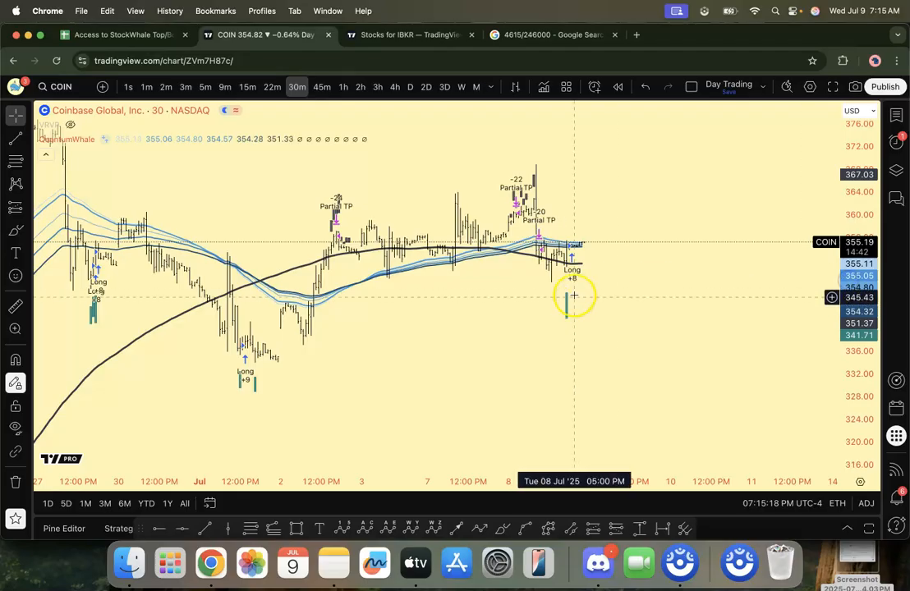
drag(524, 481, 435, 481)
drag(518, 274, 516, 315)
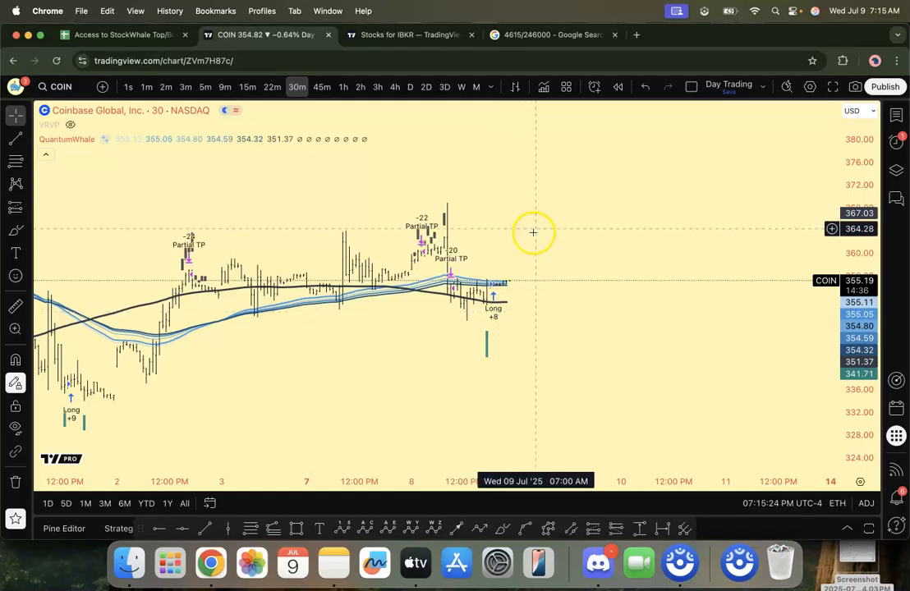
click(119, 529)
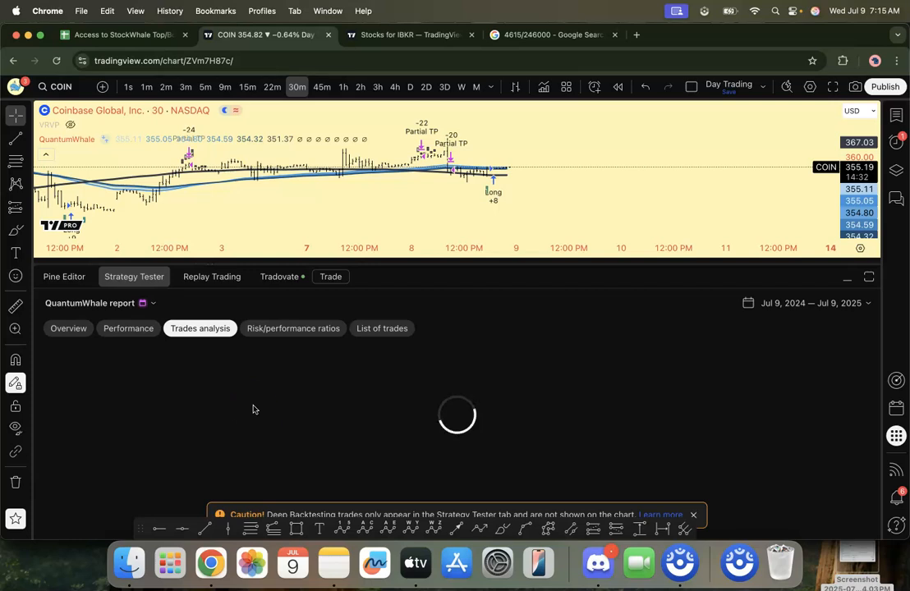
click(775, 309)
click(797, 308)
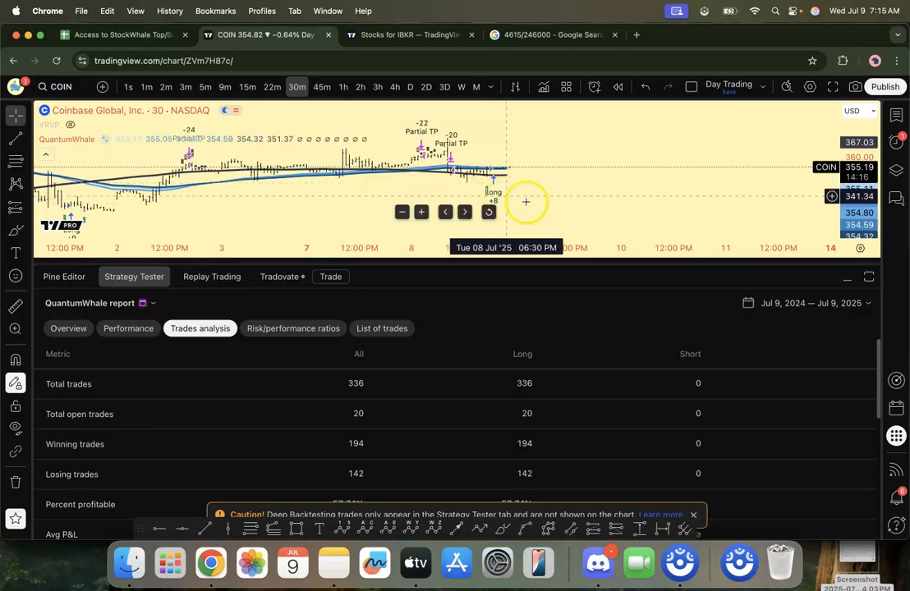
Step: Collapse the COIN report, switch to TradersPost and look over the Interactive Brokers paper account's open positions
click(849, 282)
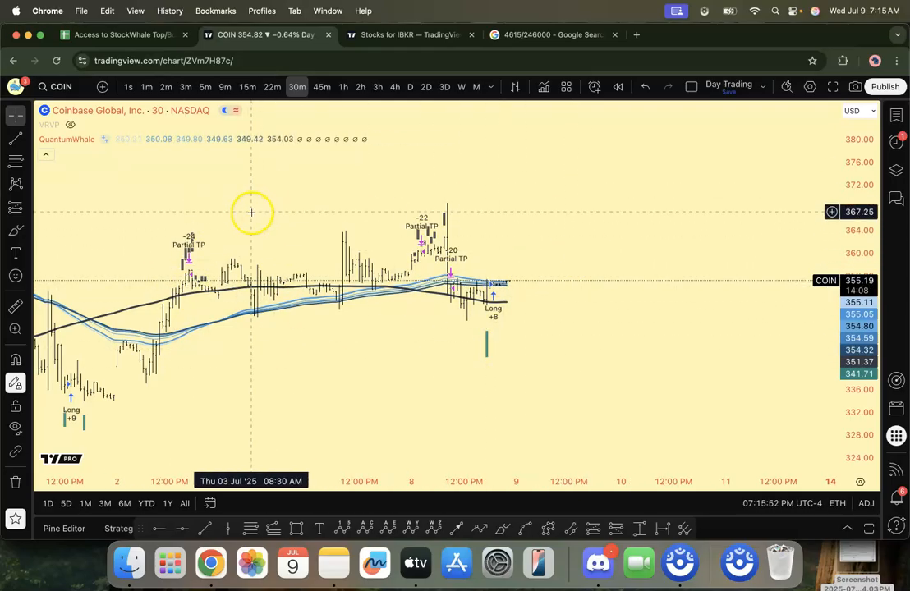
drag(628, 265, 624, 265)
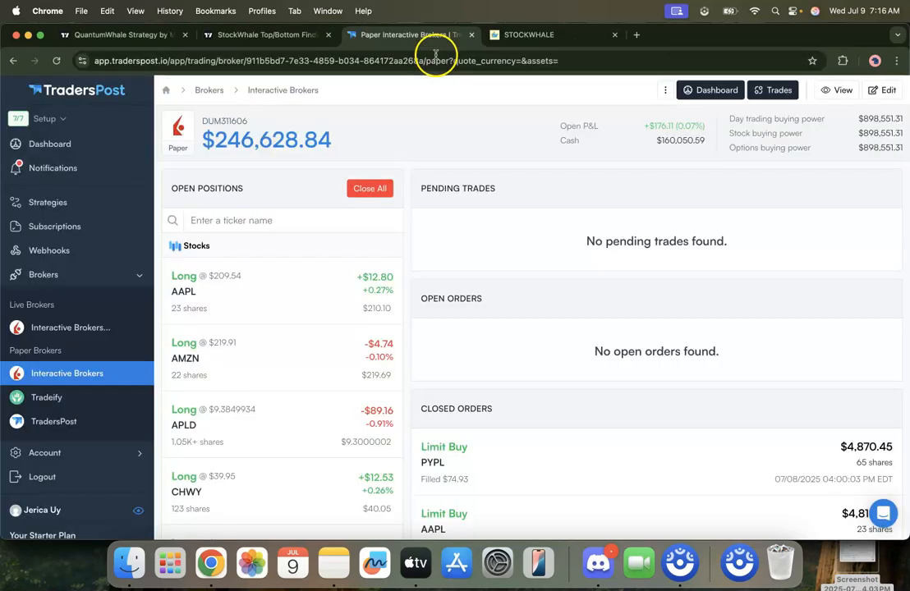
scroll(404, 268, down, 3)
scroll(403, 271, up, 3)
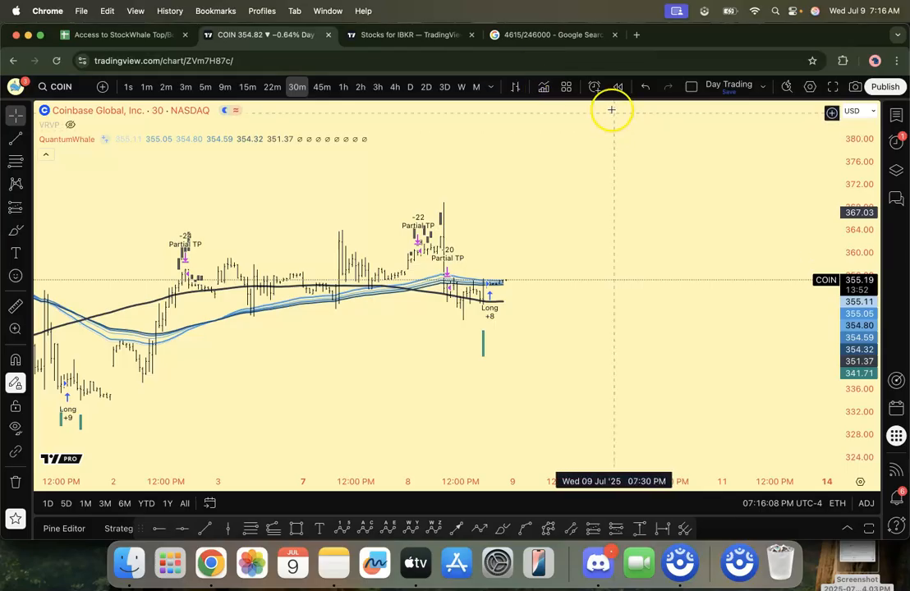
Step: Start a new alert from the COIN chart in TradingView and set its symbols to the Stocks for IBKR watchlist
click(595, 89)
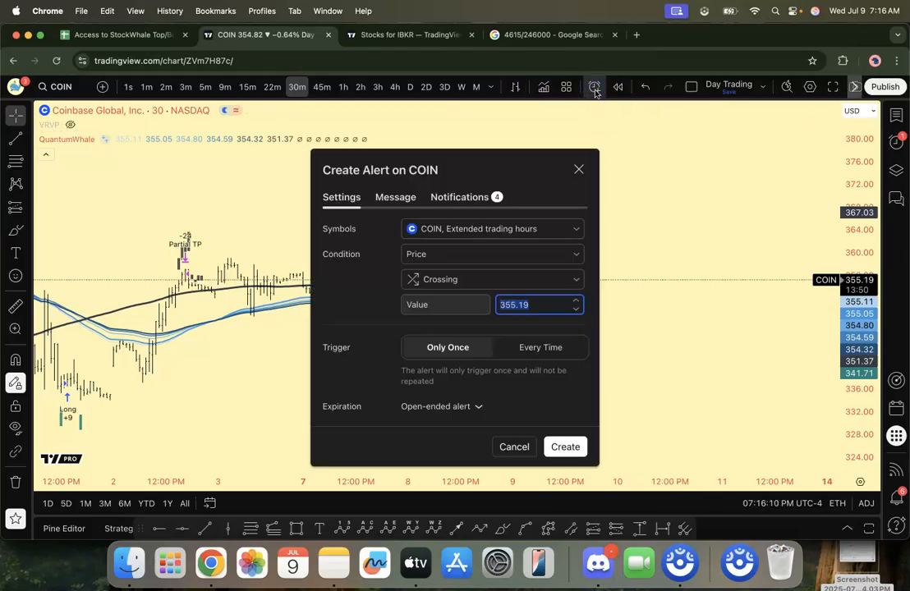
click(457, 233)
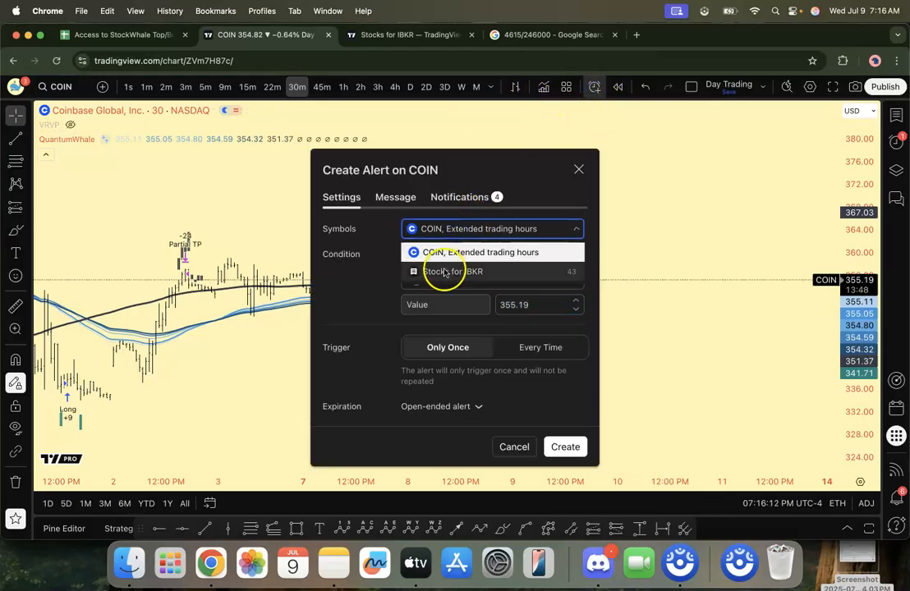
click(448, 254)
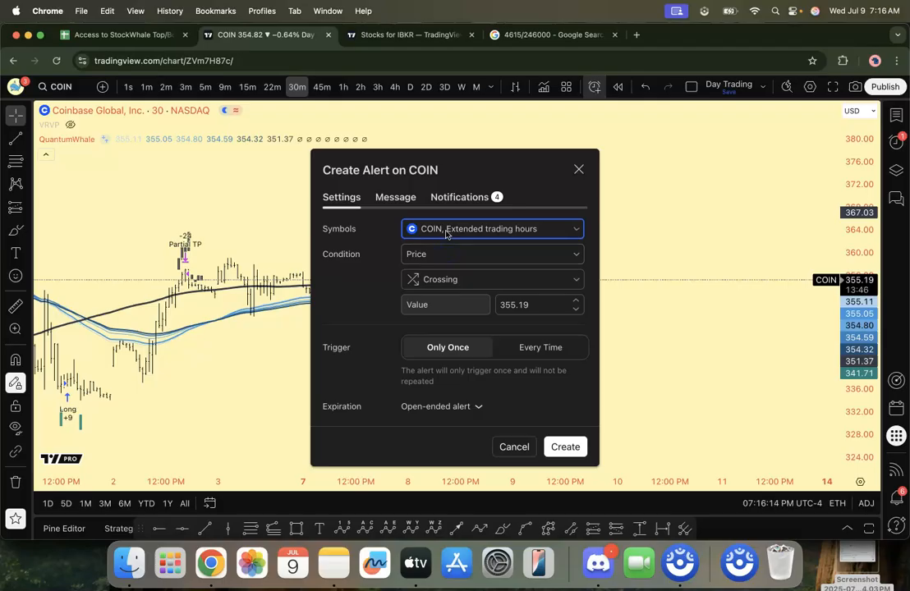
click(446, 234)
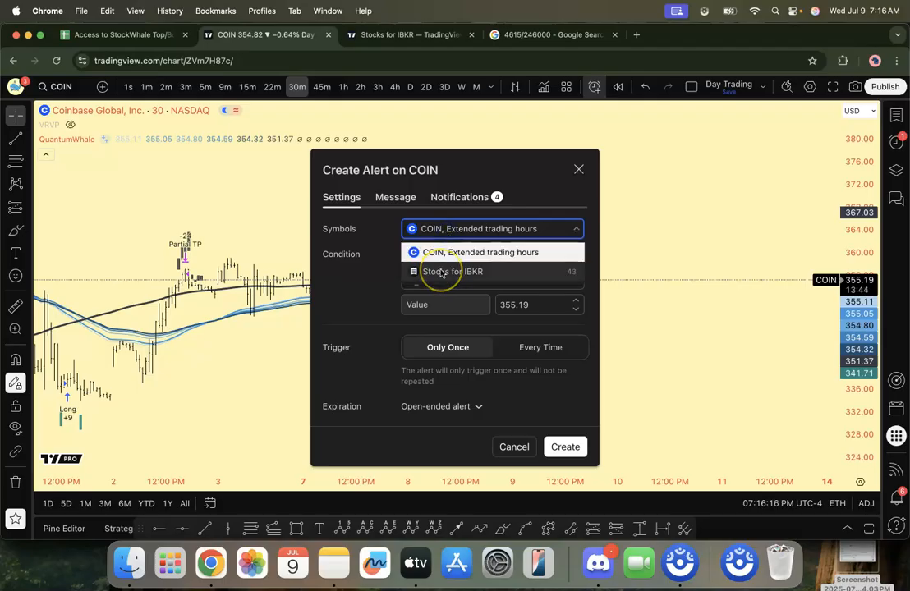
click(441, 272)
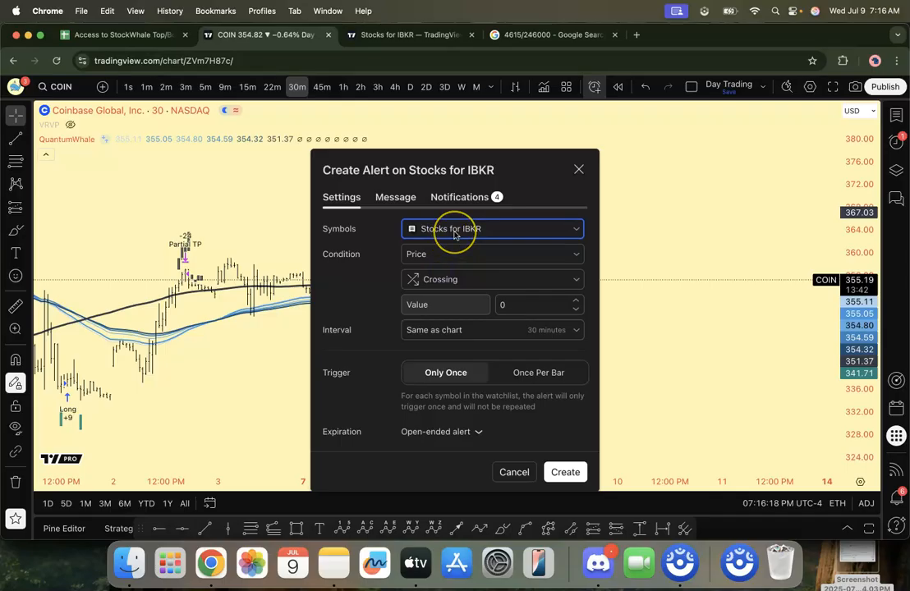
click(454, 234)
click(446, 269)
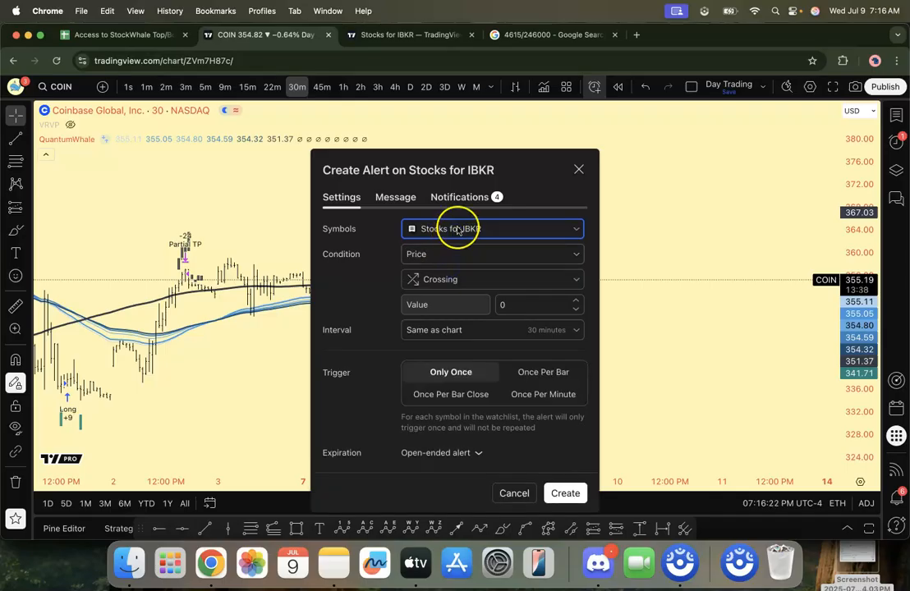
Step: Set the watchlist alert's condition to QuantumWhale (30, 50, WMA, 10, 5, 10) with alert() function calls only
click(446, 254)
click(439, 294)
click(442, 284)
click(440, 342)
click(448, 310)
click(377, 314)
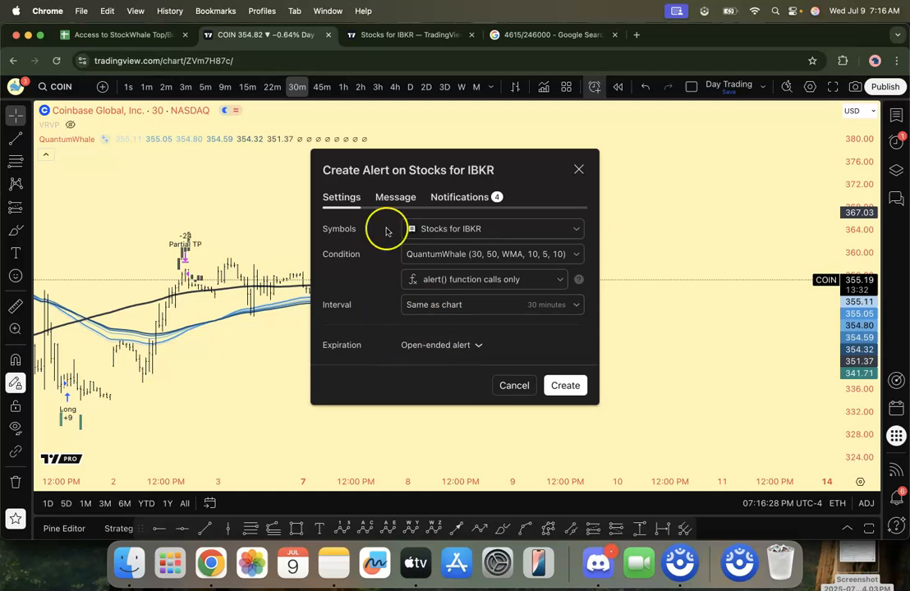
Step: Open the new alert's notification settings, and in TradersPost copy the private webhook URL of the TradersPost Paper Strategy StockWhale subscription
click(394, 197)
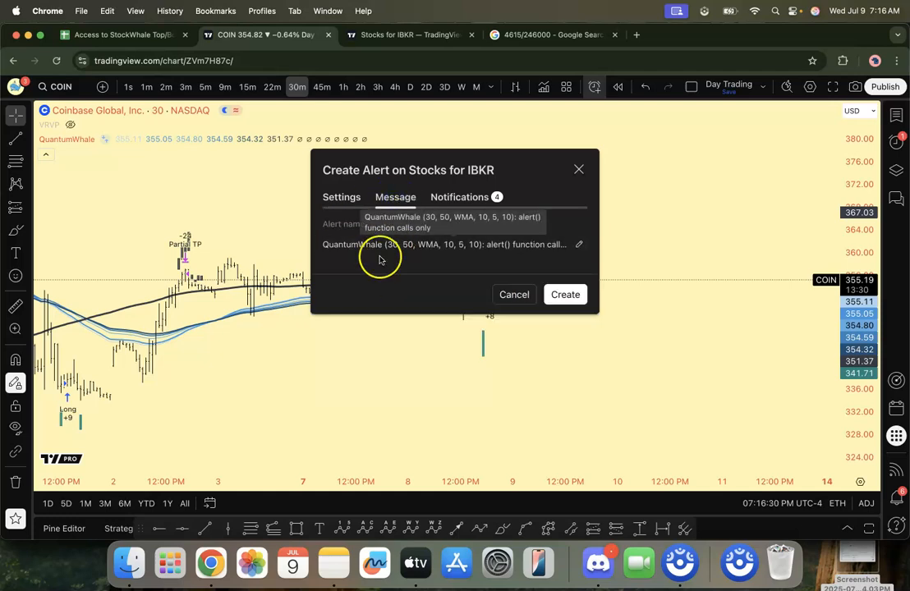
click(475, 198)
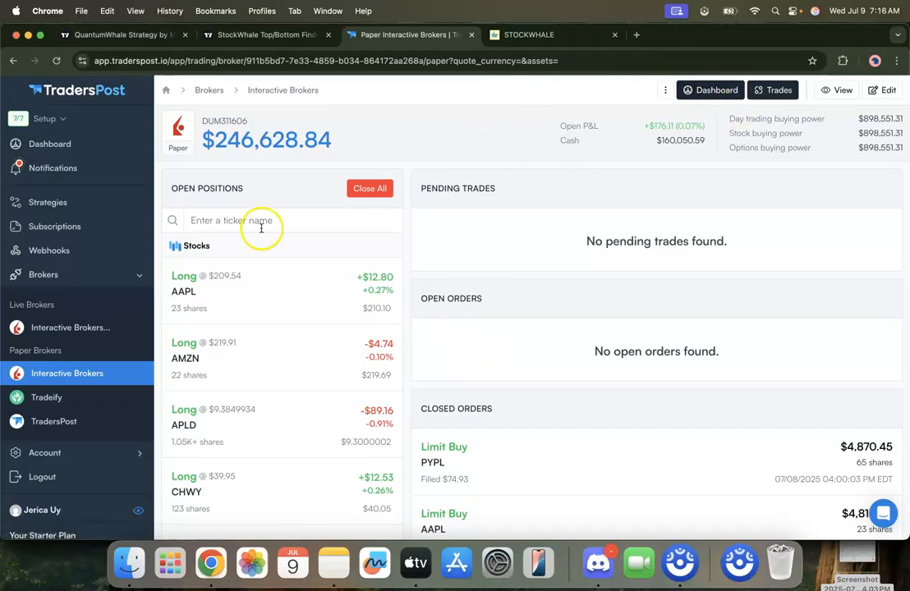
click(87, 235)
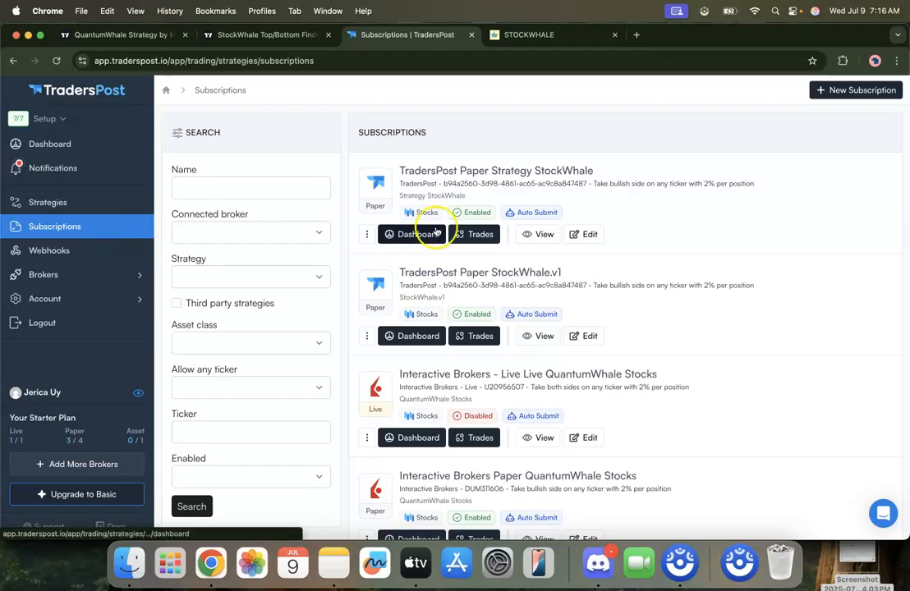
click(572, 234)
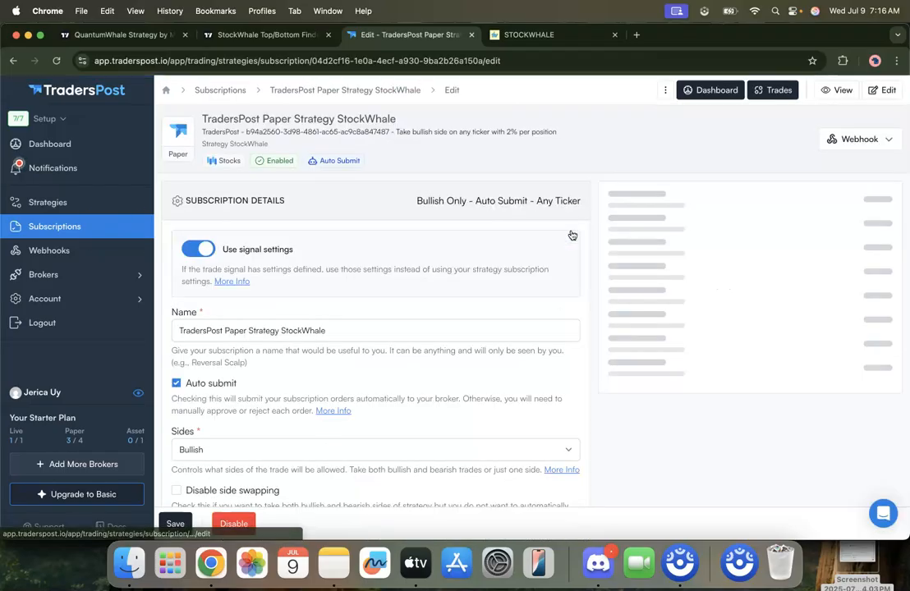
click(832, 139)
click(623, 159)
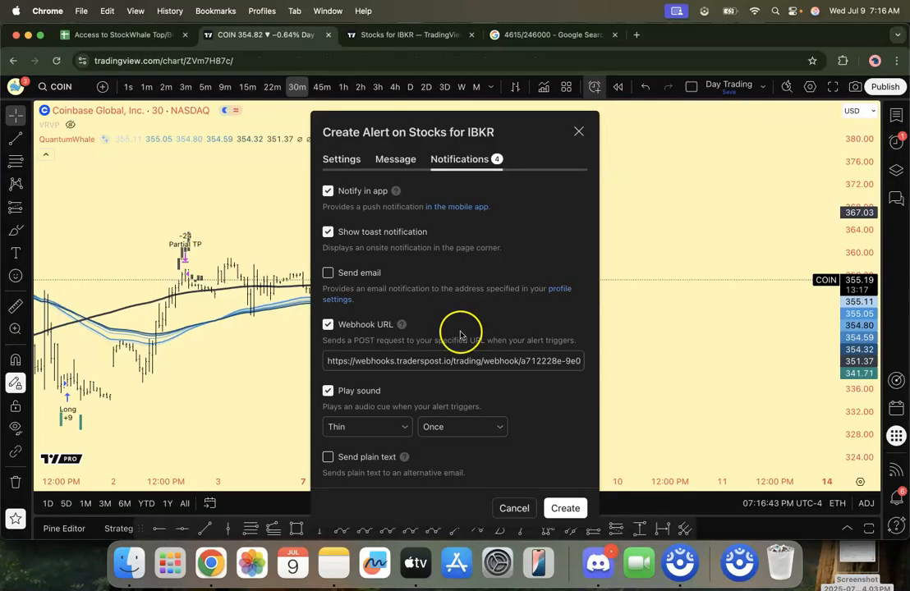
Step: In TradingView, replace the watchlist alert's webhook URL with the copied private URL, recheck its settings and close the alert without creating it
click(437, 361)
key(super+a)
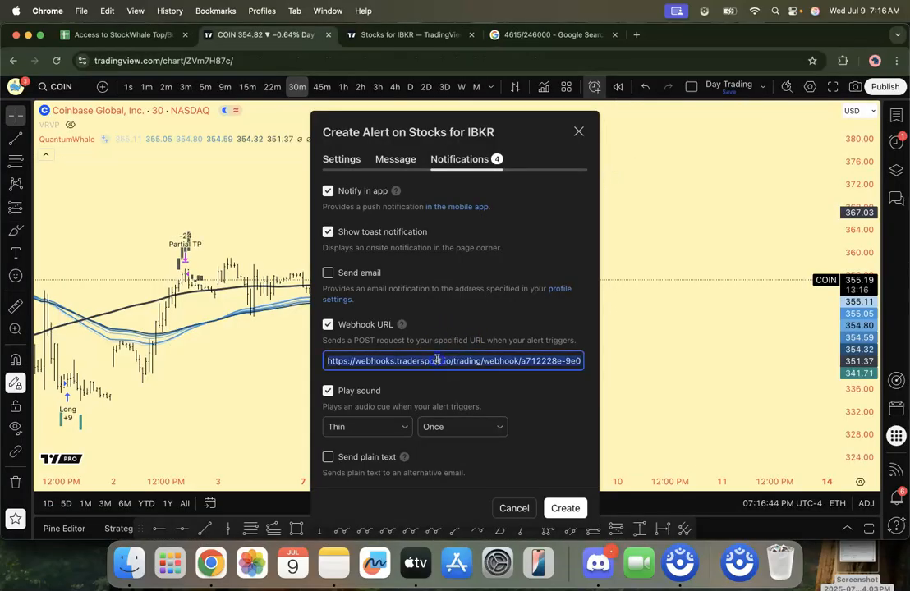
key(super+v)
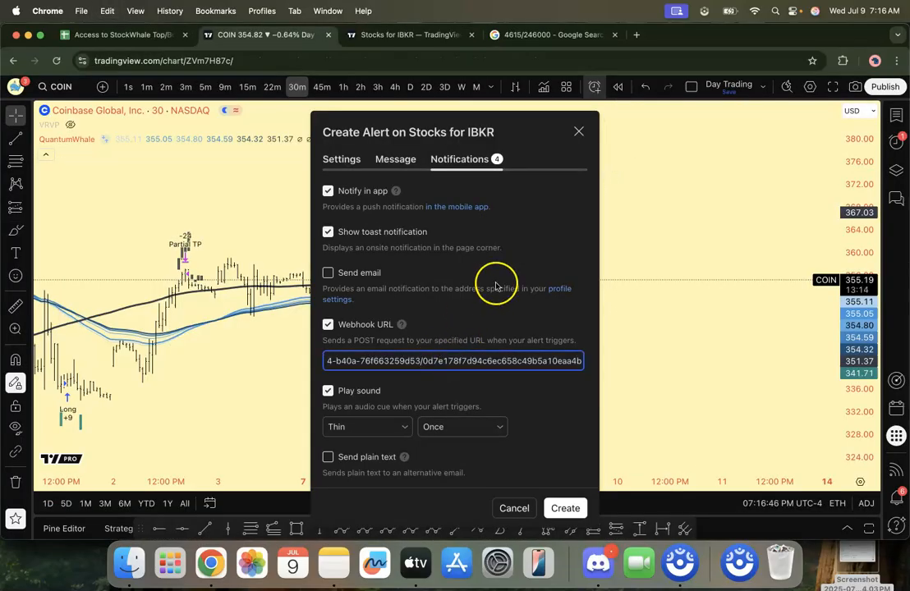
click(352, 161)
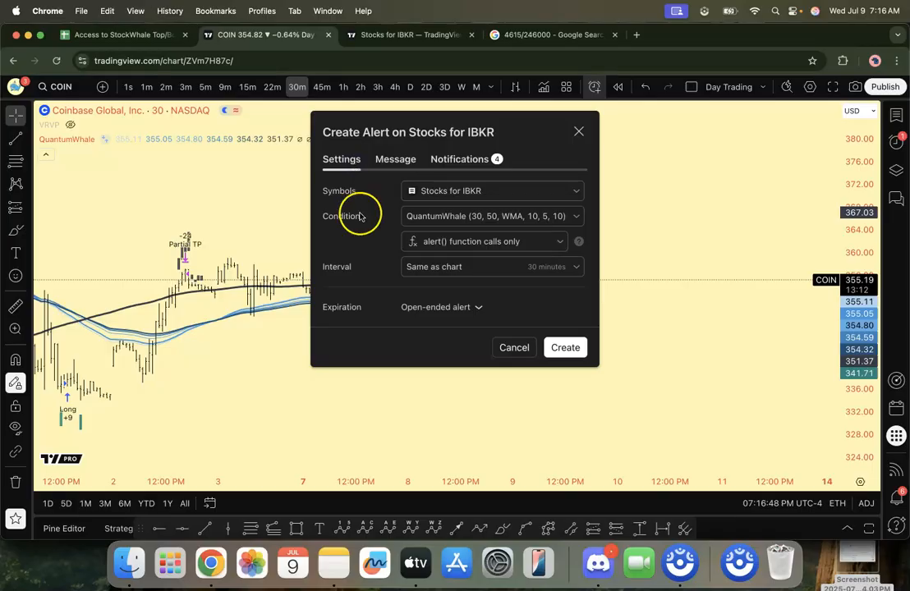
click(579, 133)
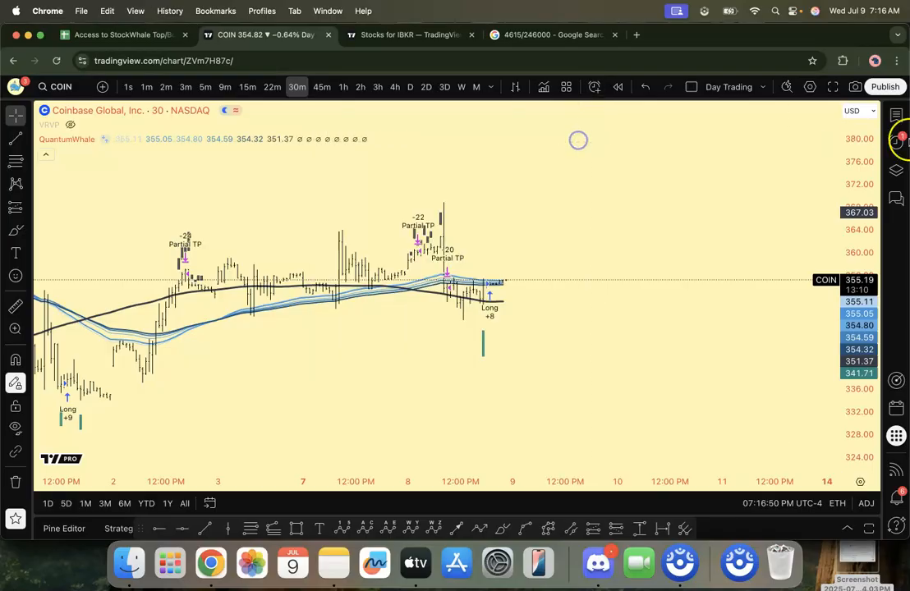
Step: Review the alert log and open the Stocks for IBKR alert behind the ACHR exit signal, glancing back at the TradersPost webhook details
click(897, 142)
click(791, 121)
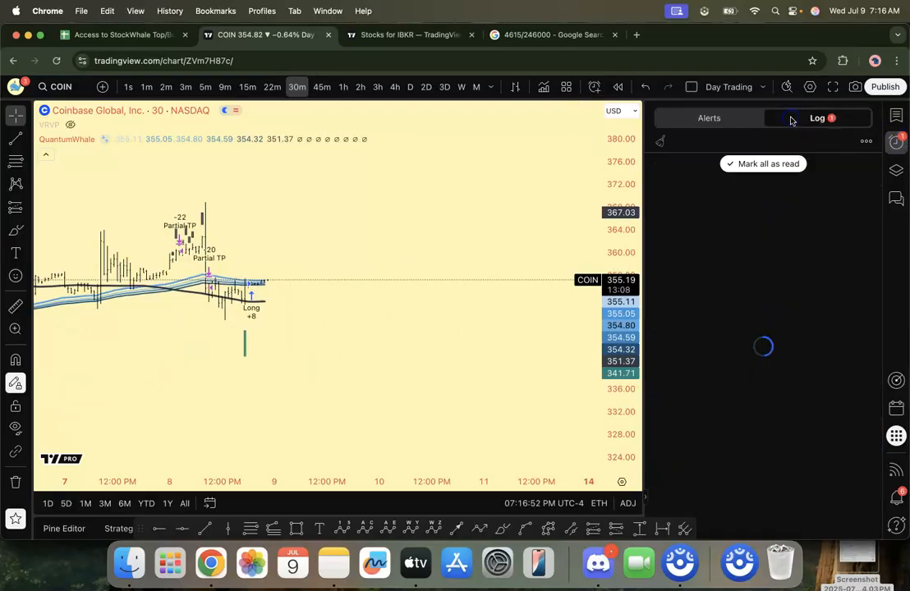
scroll(731, 238, down, 5)
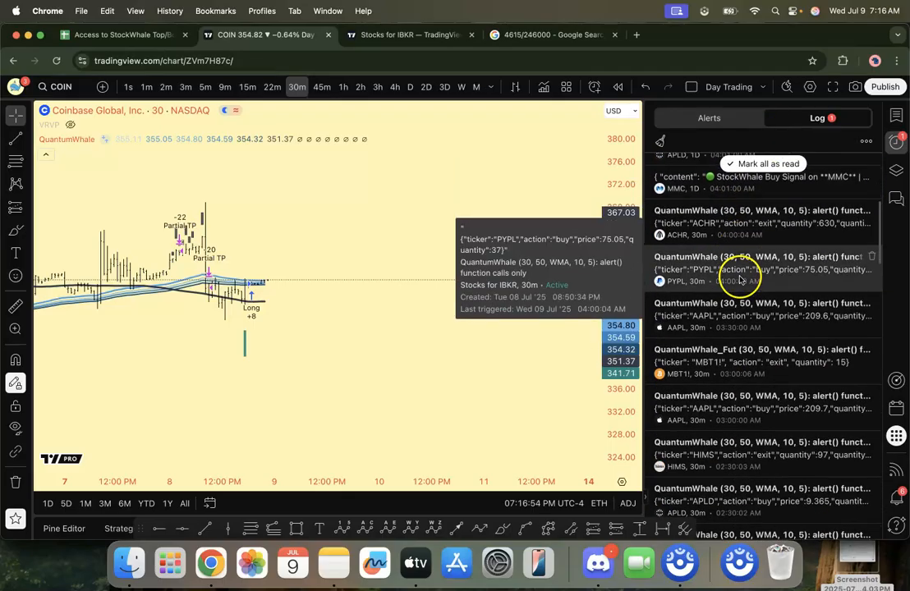
double_click(712, 236)
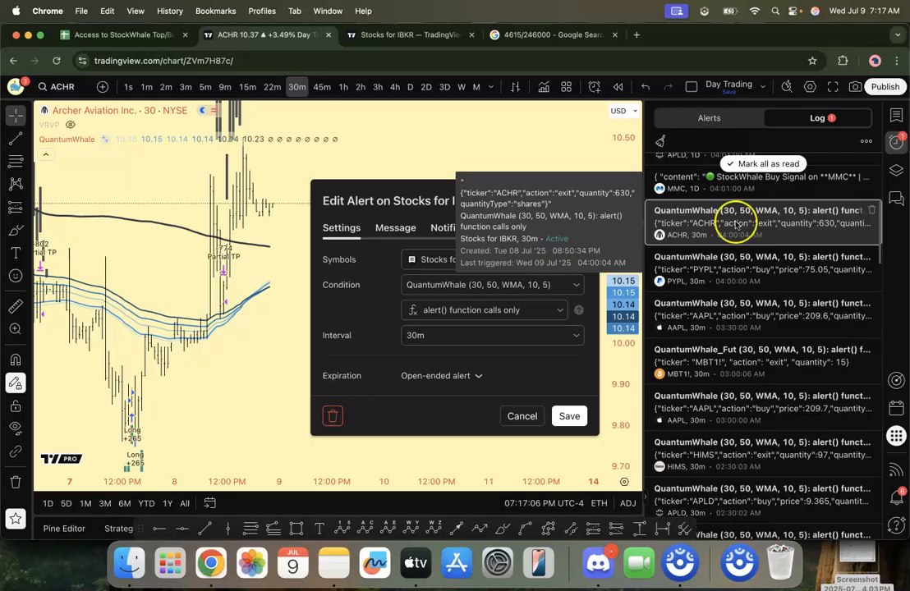
key(super+grave)
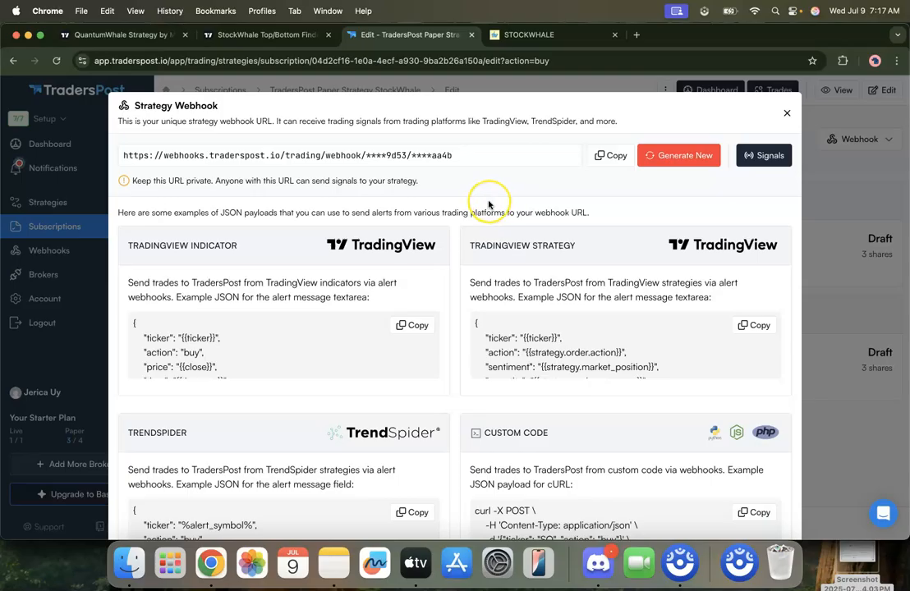
key(super+grave)
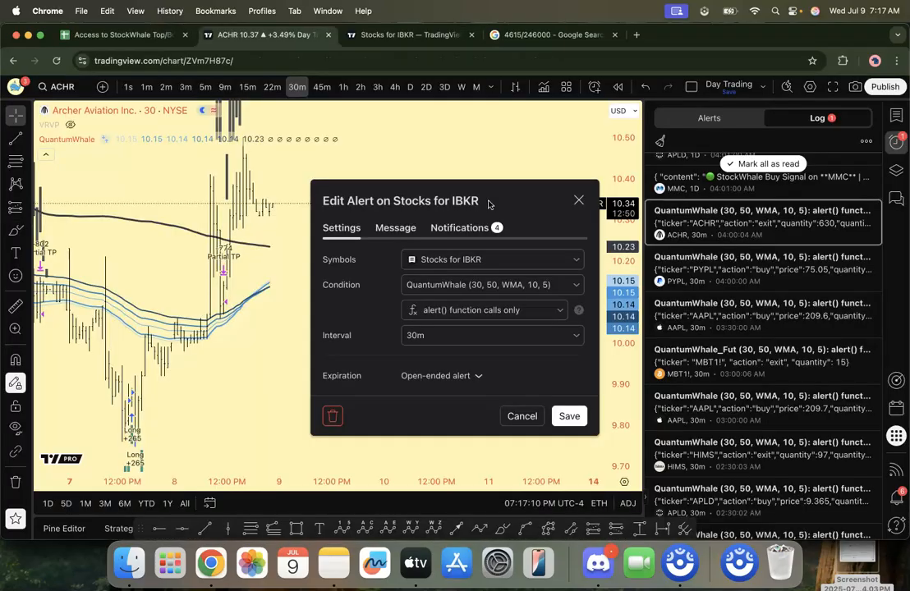